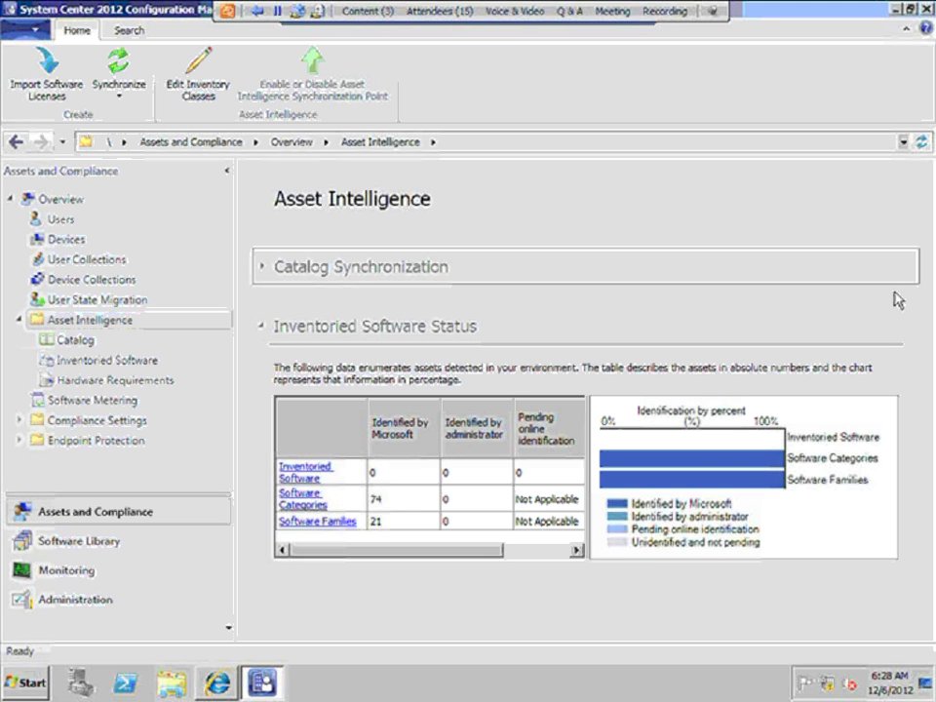
- Review the discovery data in the properties of the DC1 device, then close them without changes
{"action": "left_click", "coordinate": [889, 374]}
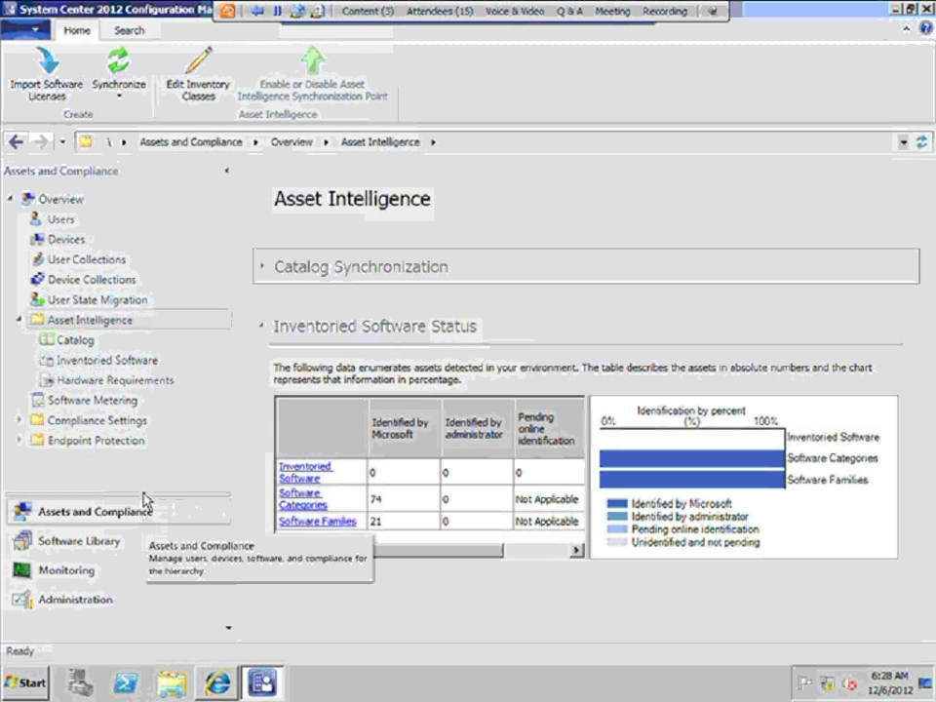
{"action": "left_click", "coordinate": [68, 240]}
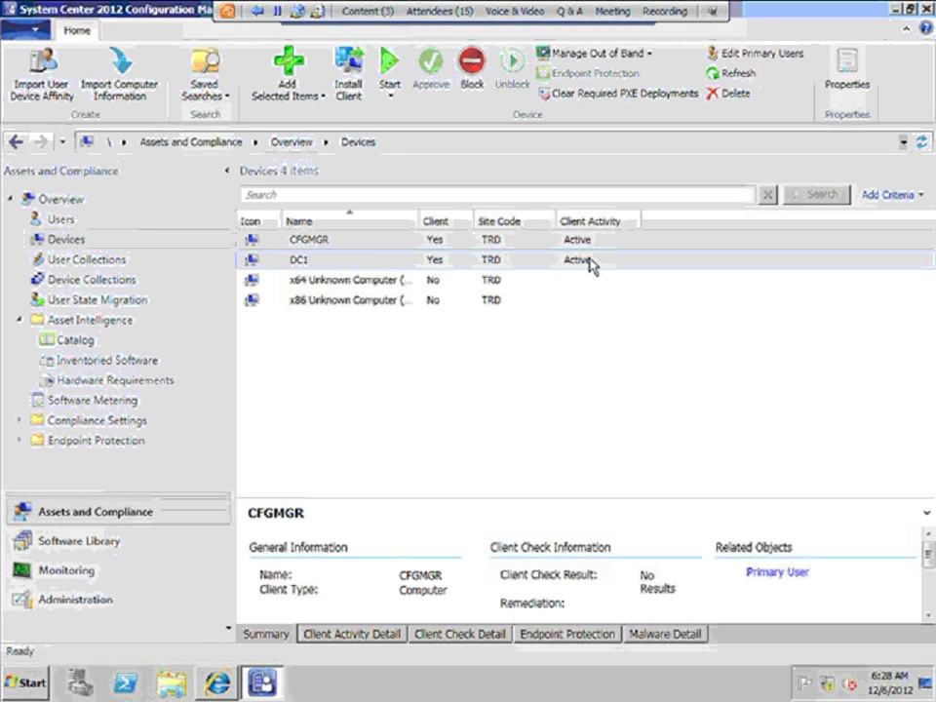
{"action": "right_click", "coordinate": [372, 263]}
{"action": "left_click", "coordinate": [440, 543]}
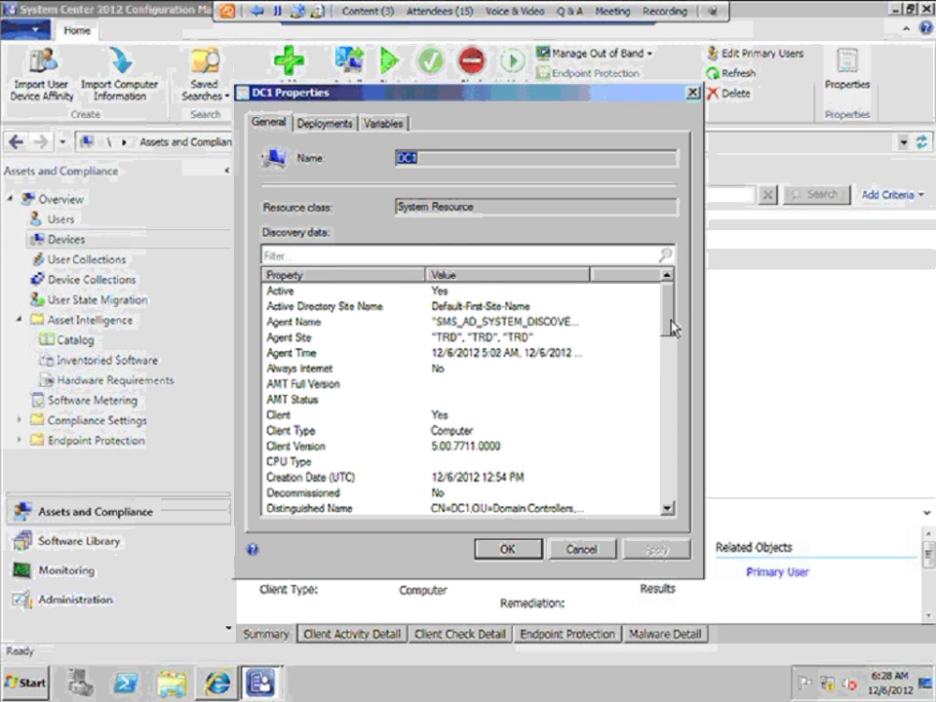
{"action": "left_click_drag", "start_coordinate": [671, 320], "coordinate": [666, 475]}
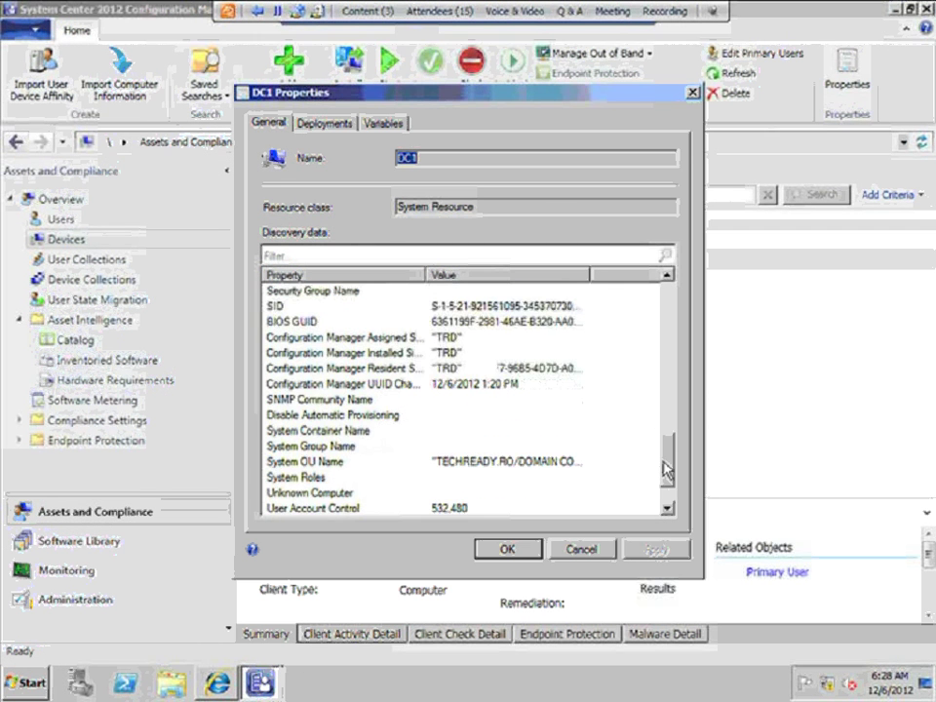
{"action": "left_click", "coordinate": [582, 551]}
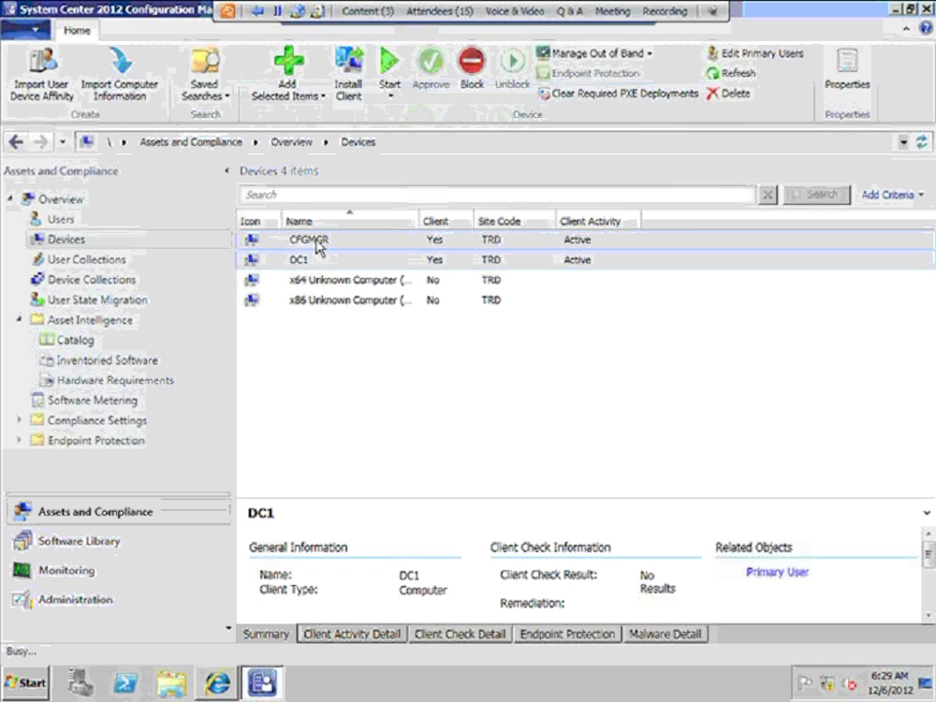
- Check the discovery data in the properties of the CFGMGR device, including its Active property, and close them
{"action": "left_click", "coordinate": [317, 246]}
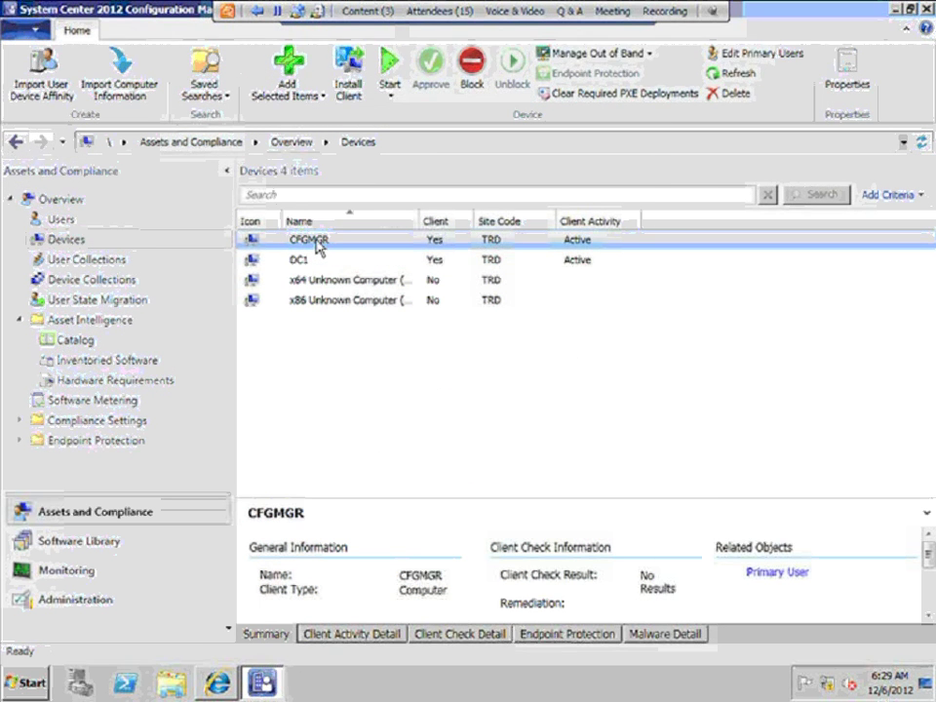
{"action": "right_click", "coordinate": [317, 245]}
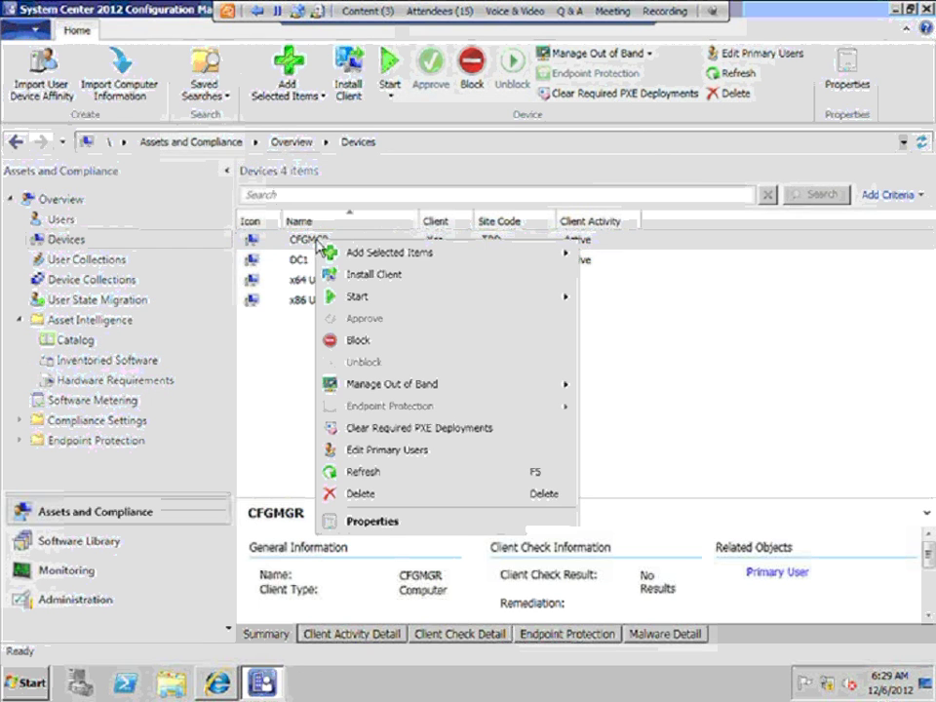
{"action": "left_click", "coordinate": [406, 527]}
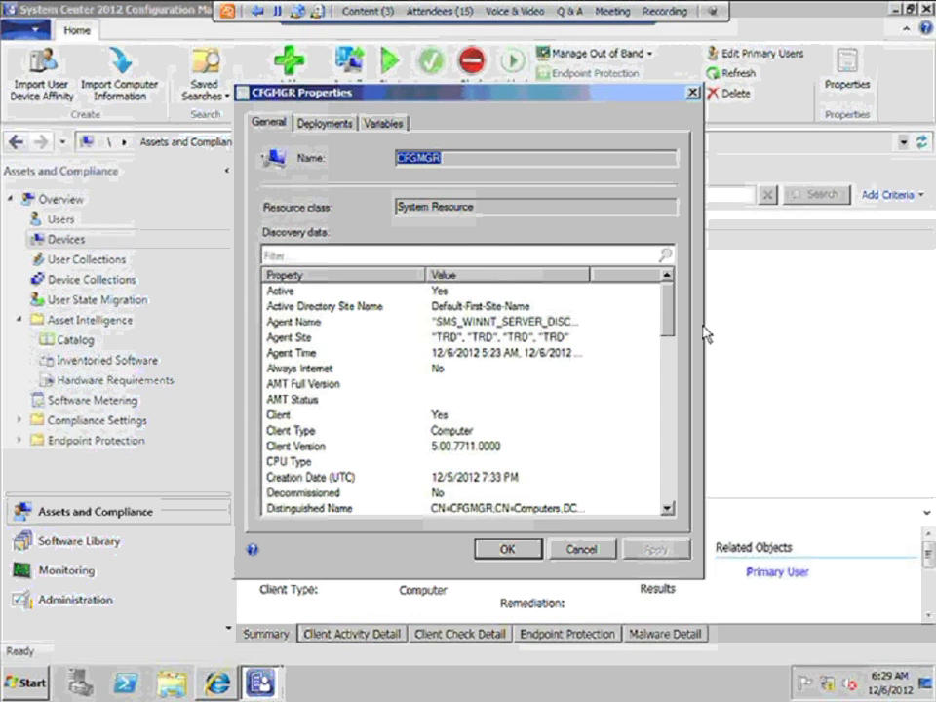
{"action": "left_click", "coordinate": [281, 293]}
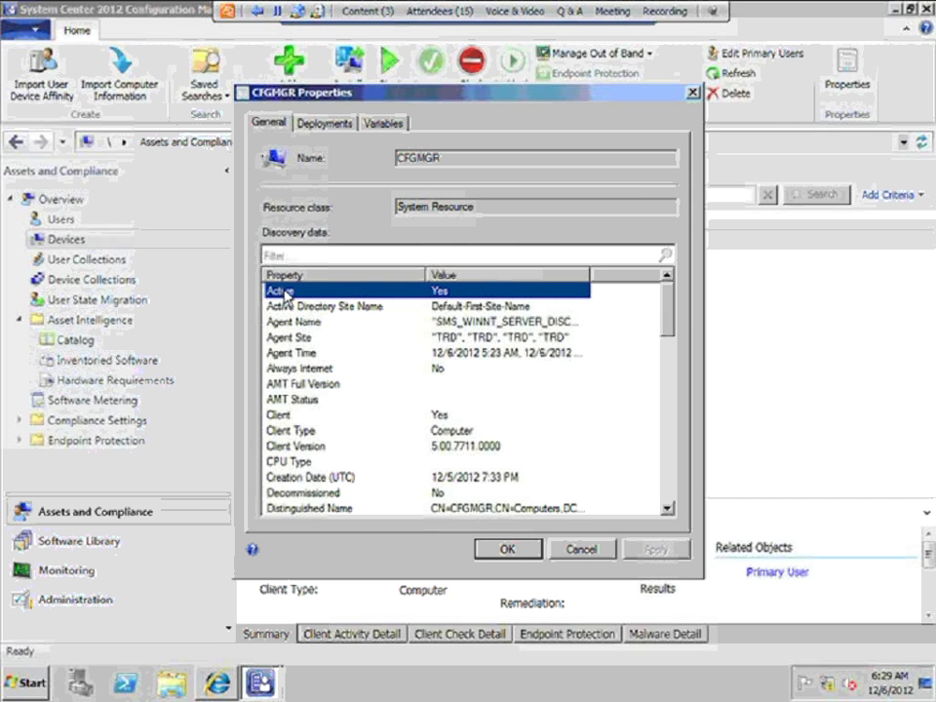
{"action": "left_click", "coordinate": [512, 548]}
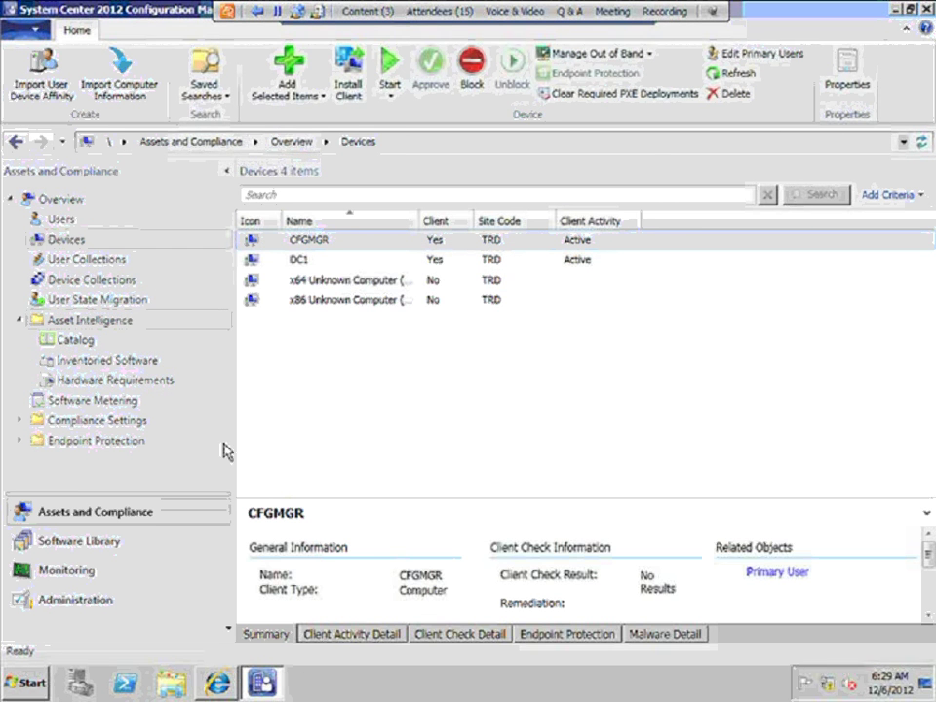
- View the Compliance Settings overview and the list of antimalware policies under Endpoint Protection
{"action": "left_click", "coordinate": [20, 422]}
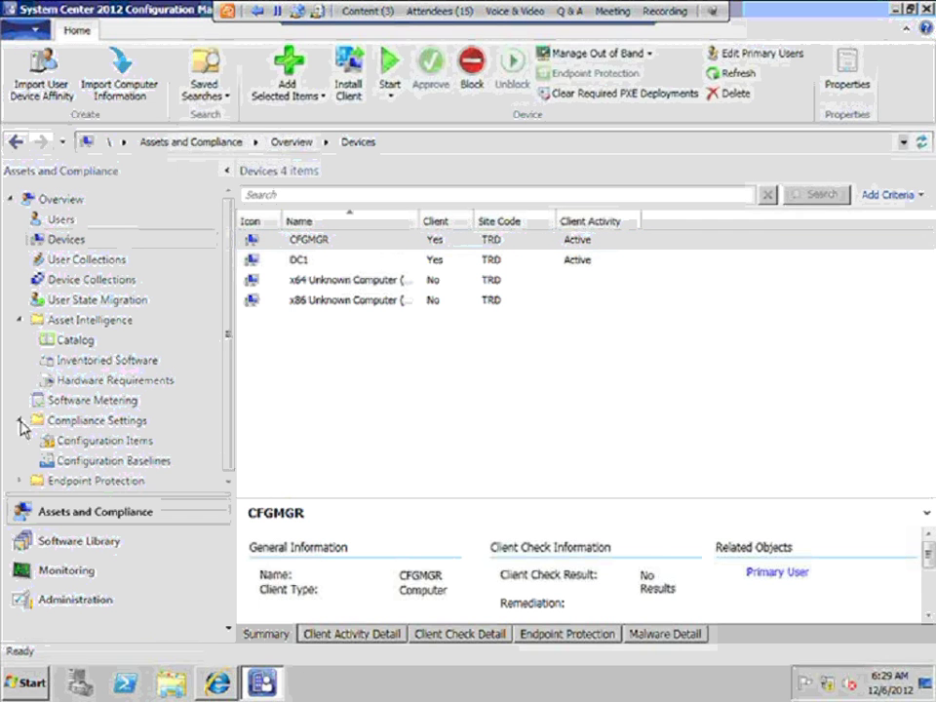
{"action": "left_click", "coordinate": [122, 425]}
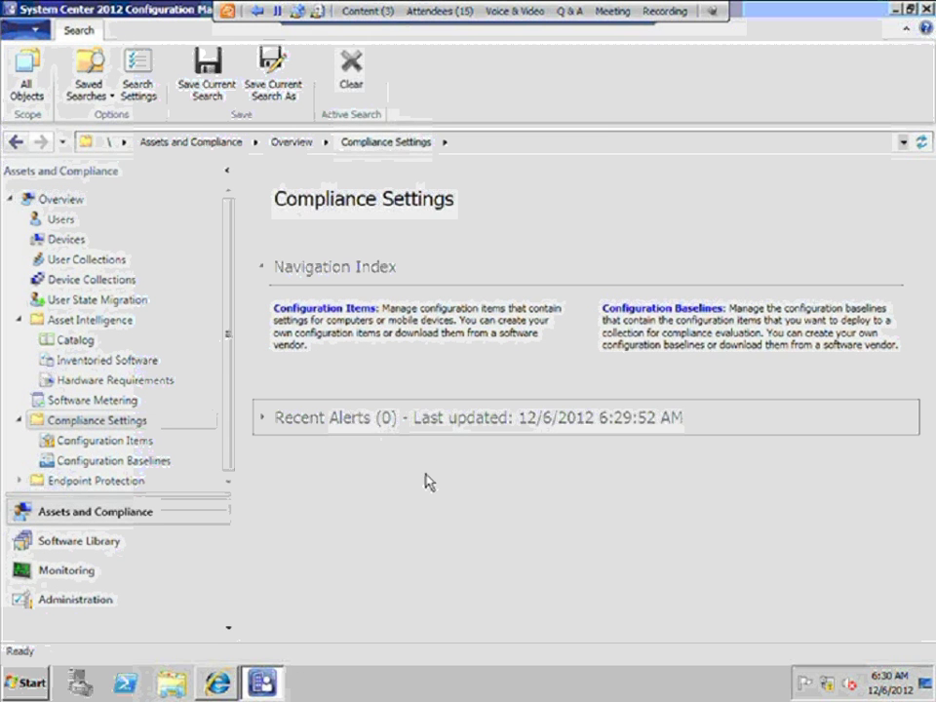
{"action": "left_click", "coordinate": [19, 480]}
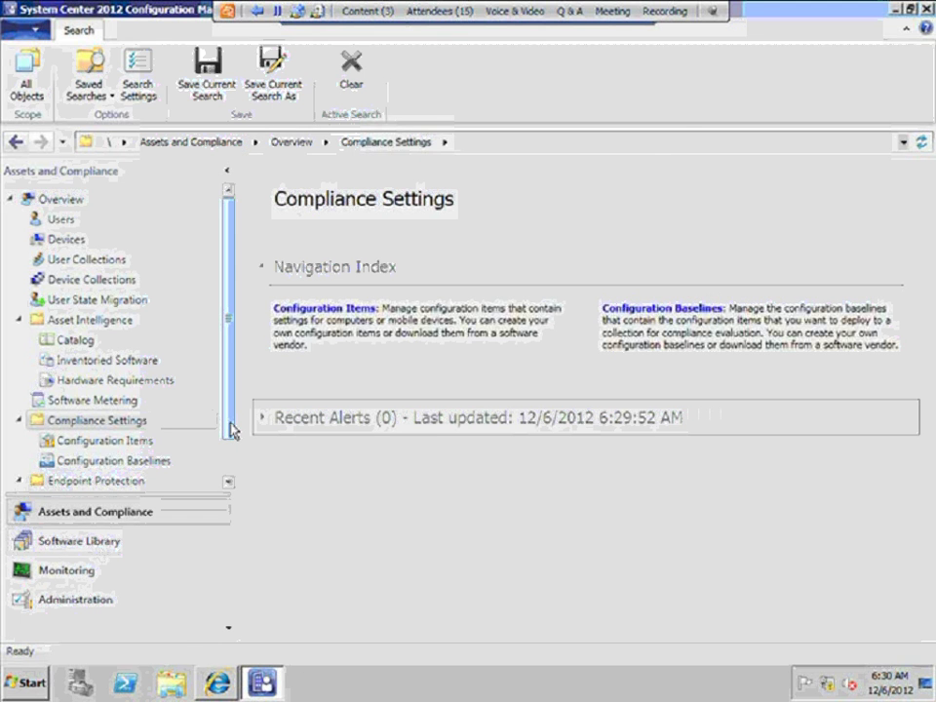
{"action": "left_click_drag", "start_coordinate": [232, 429], "coordinate": [238, 463]}
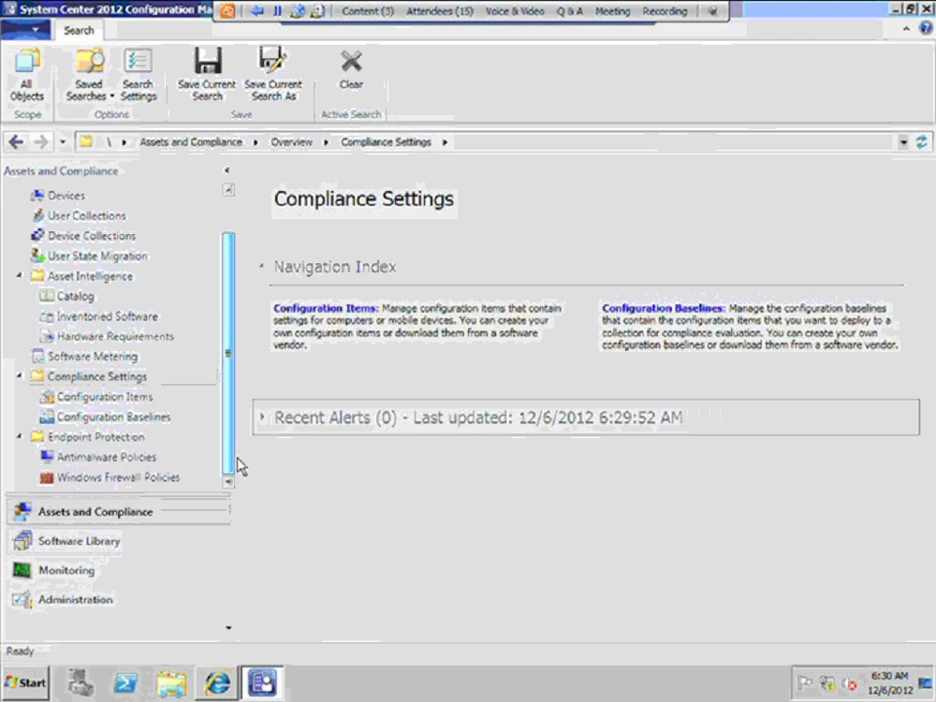
{"action": "left_click", "coordinate": [107, 457]}
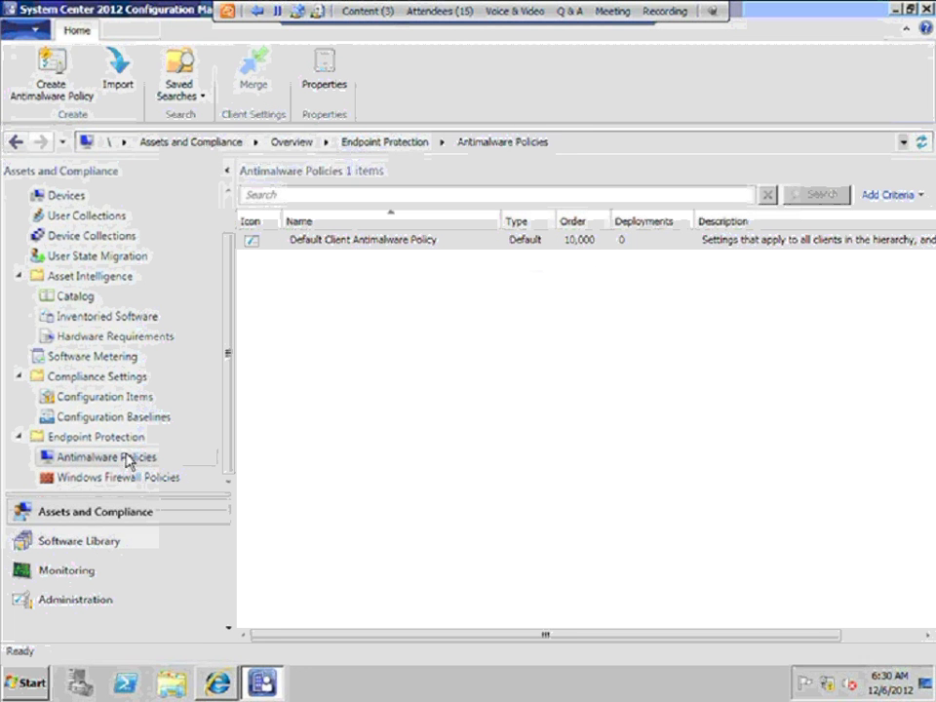
- Expand Application Management, Software Updates and Operating Systems in the Software Library, and view the Asset Intelligence reports in Monitoring
{"action": "left_click", "coordinate": [94, 552]}
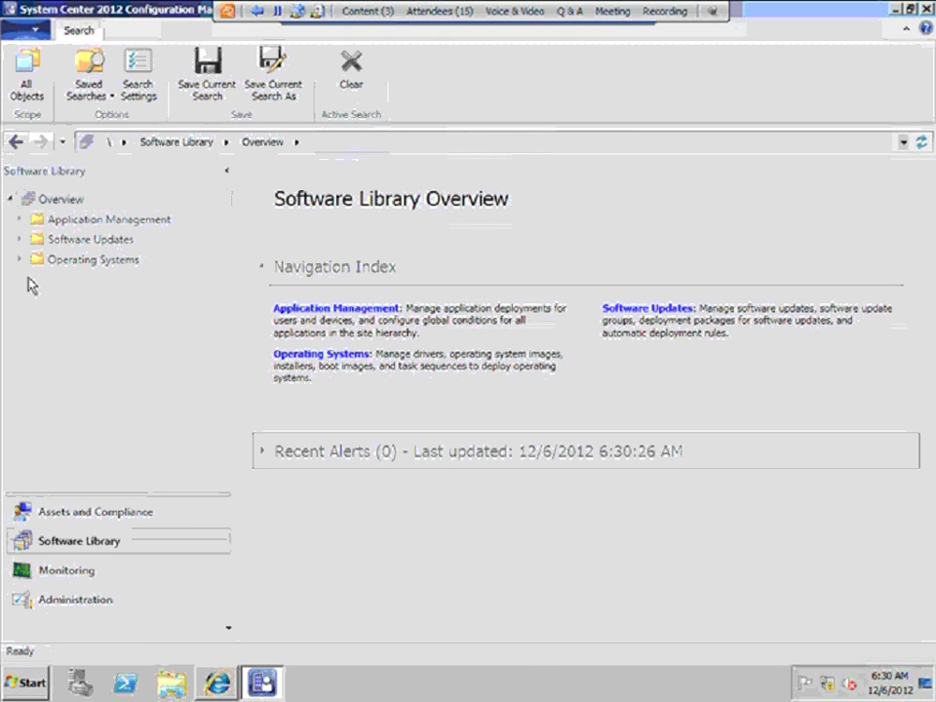
{"action": "left_click", "coordinate": [21, 220]}
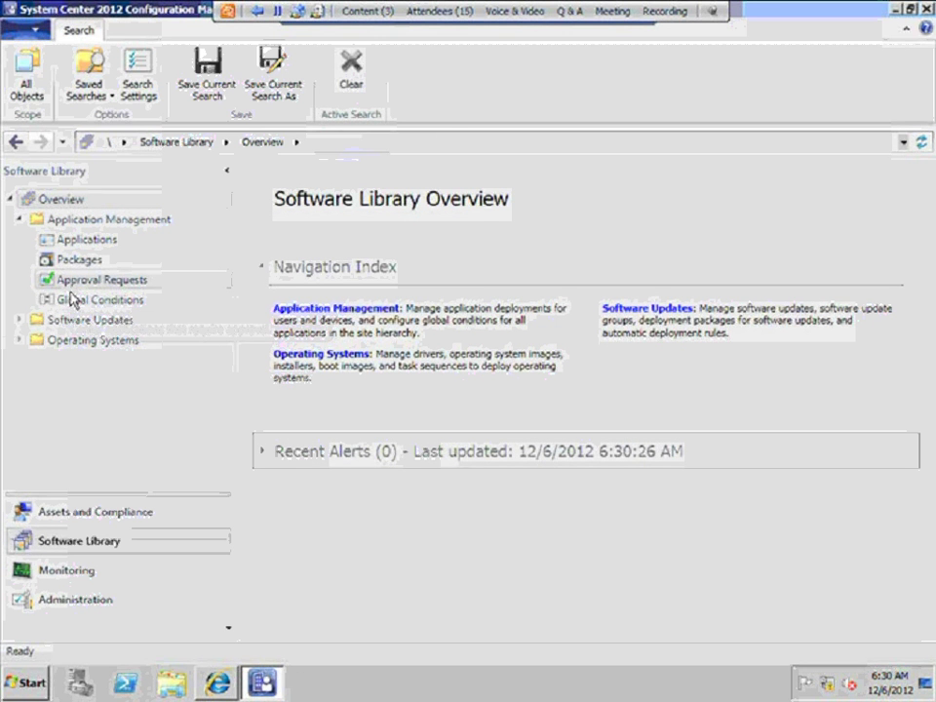
{"action": "left_click", "coordinate": [21, 319]}
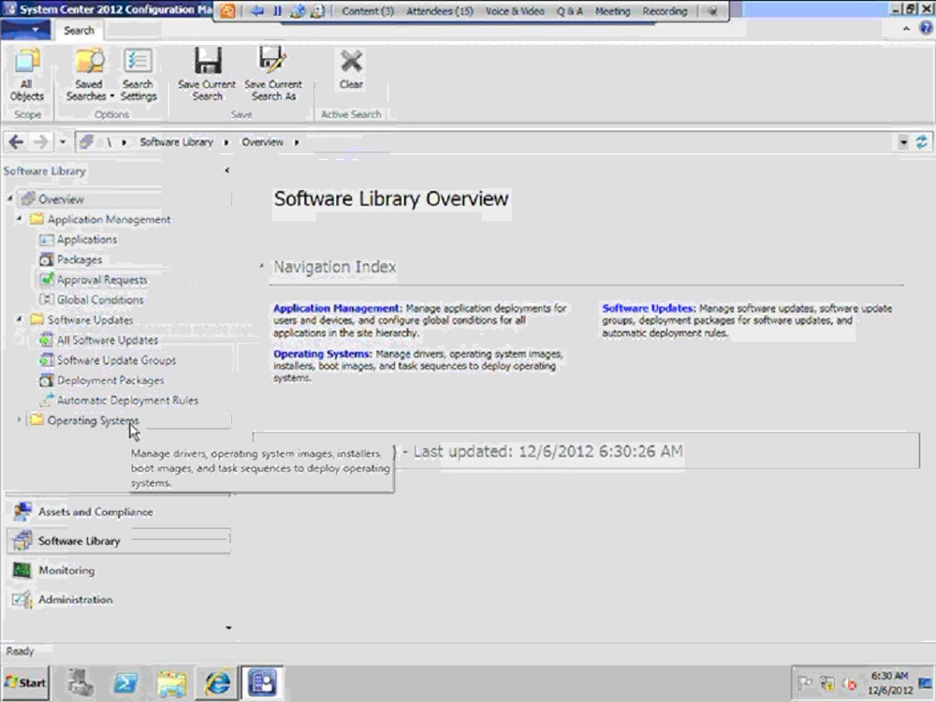
{"action": "left_click", "coordinate": [21, 422]}
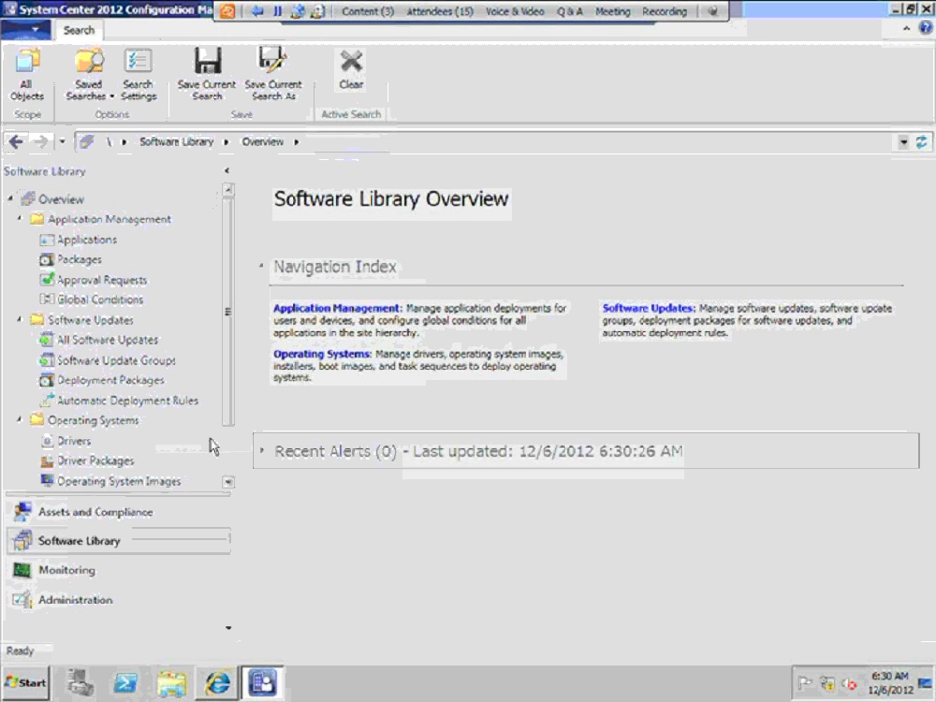
{"action": "scroll", "coordinate": [236, 472], "scroll_direction": "down", "scroll_amount": 1}
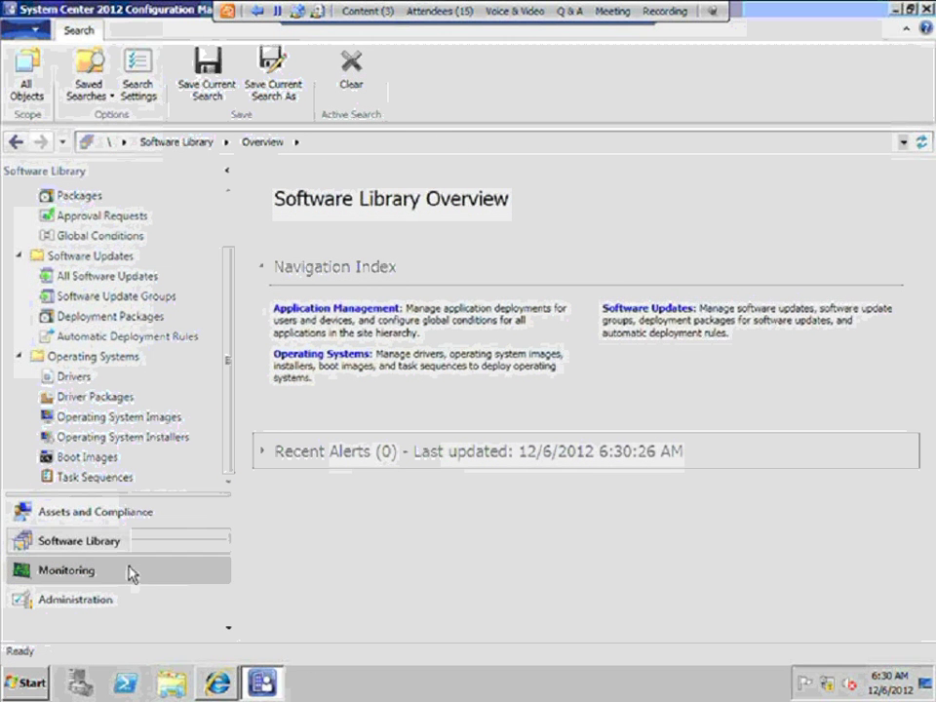
{"action": "left_click", "coordinate": [131, 572]}
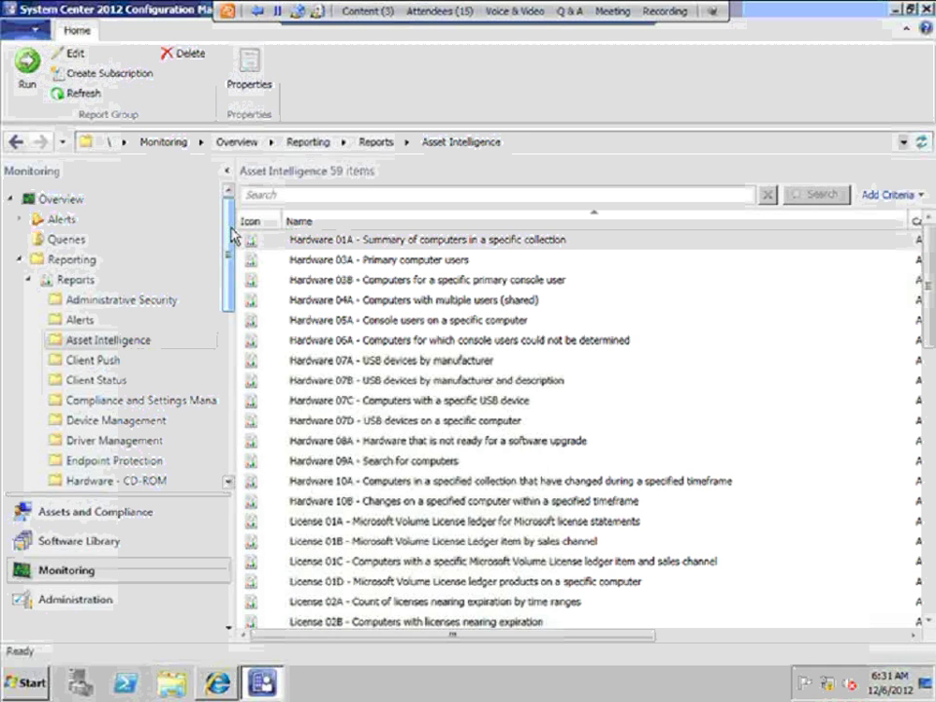
- Show the Hardware Inventory section of the Default Client Settings properties in Administration
{"action": "left_click", "coordinate": [116, 603]}
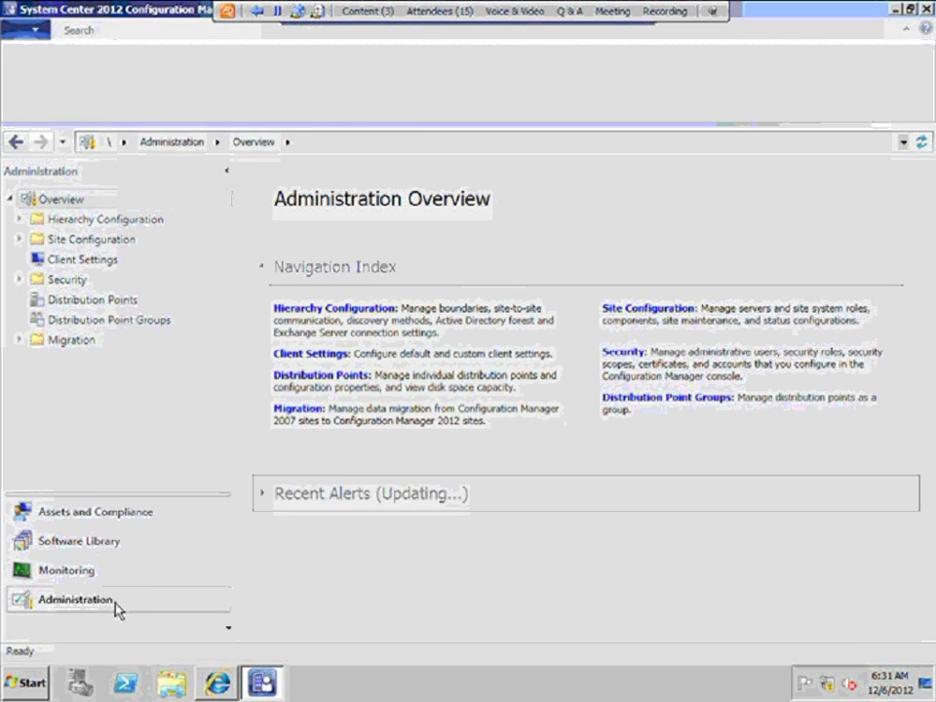
{"action": "left_click", "coordinate": [119, 261]}
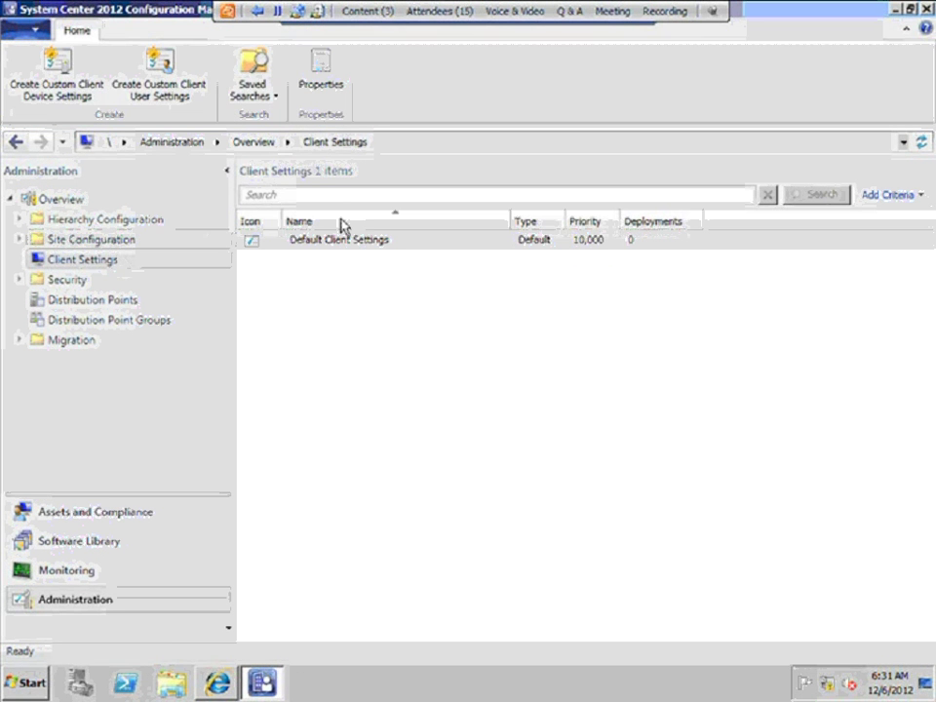
{"action": "right_click", "coordinate": [332, 241]}
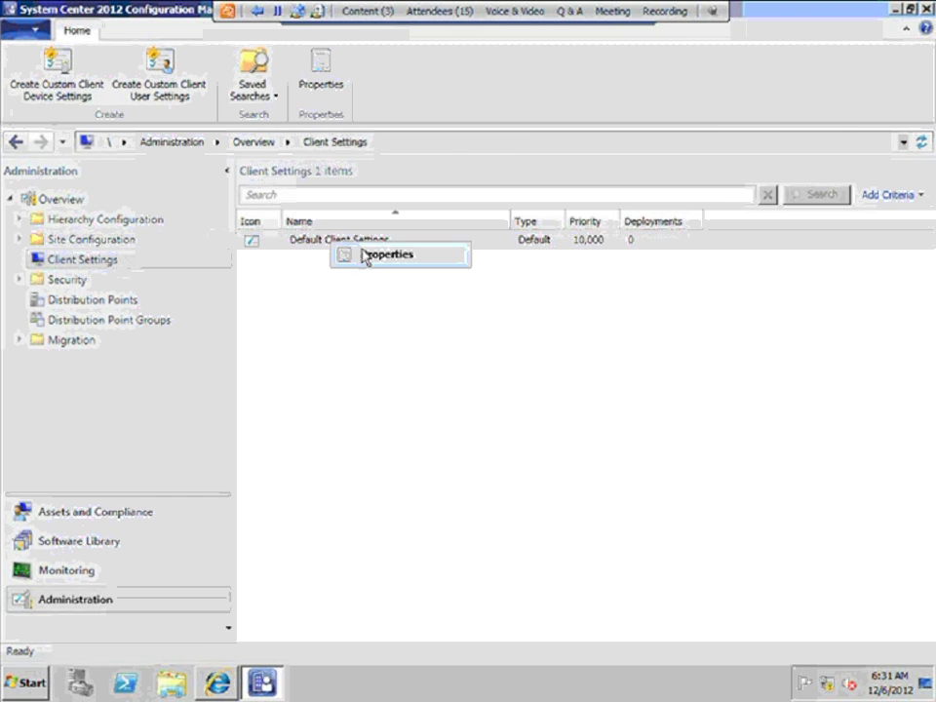
{"action": "left_click", "coordinate": [372, 256]}
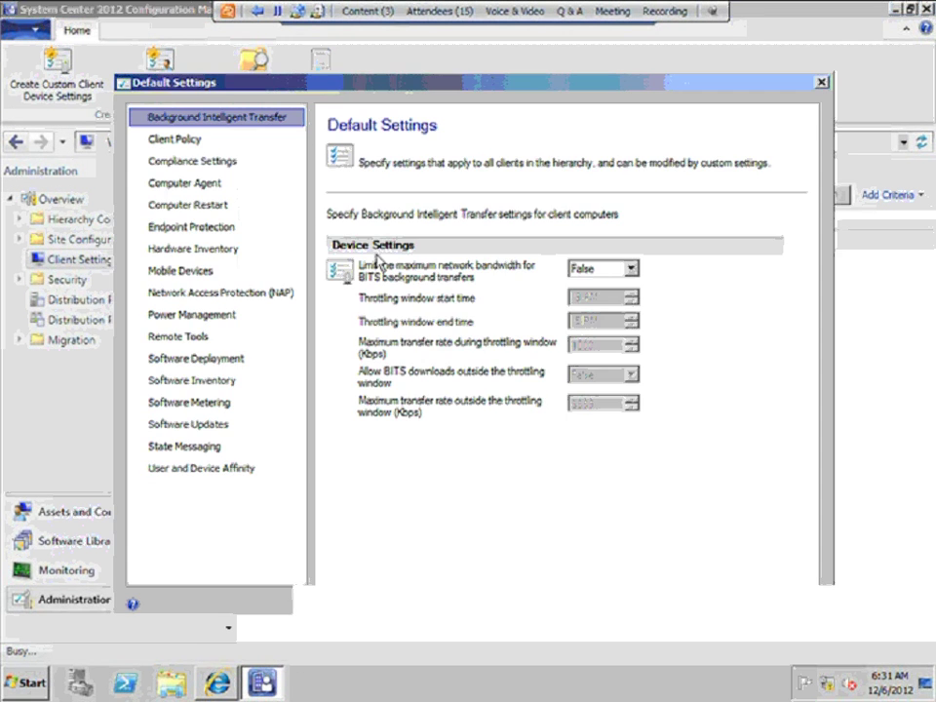
{"action": "left_click", "coordinate": [239, 254]}
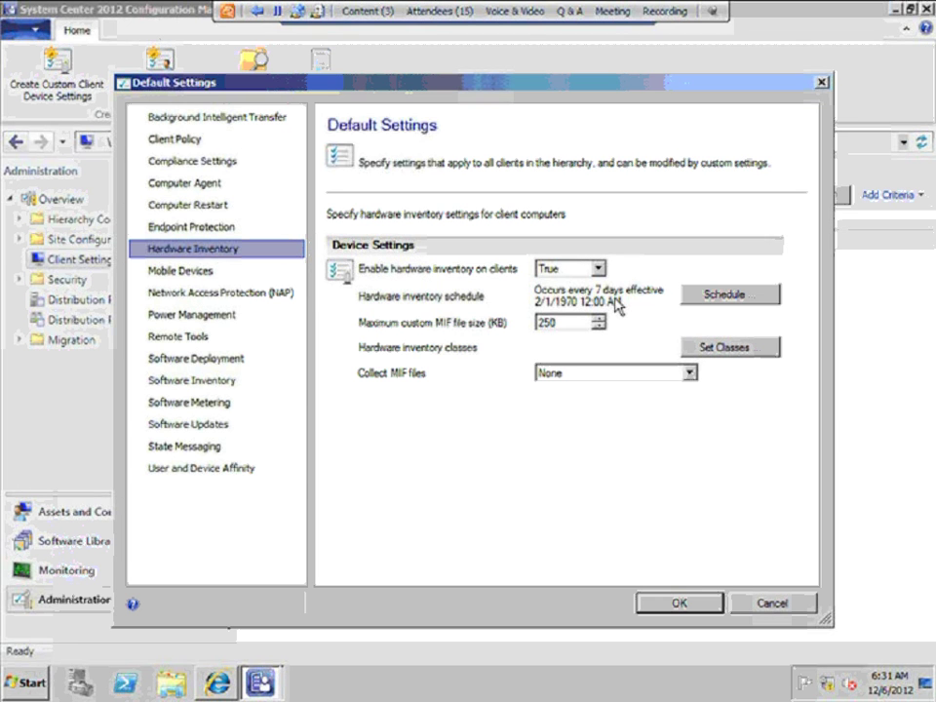
- Examine the hardware inventory classes, including the Asset Intelligence classes for USB devices and software licensing, and leave them unchanged
{"action": "left_click", "coordinate": [740, 356]}
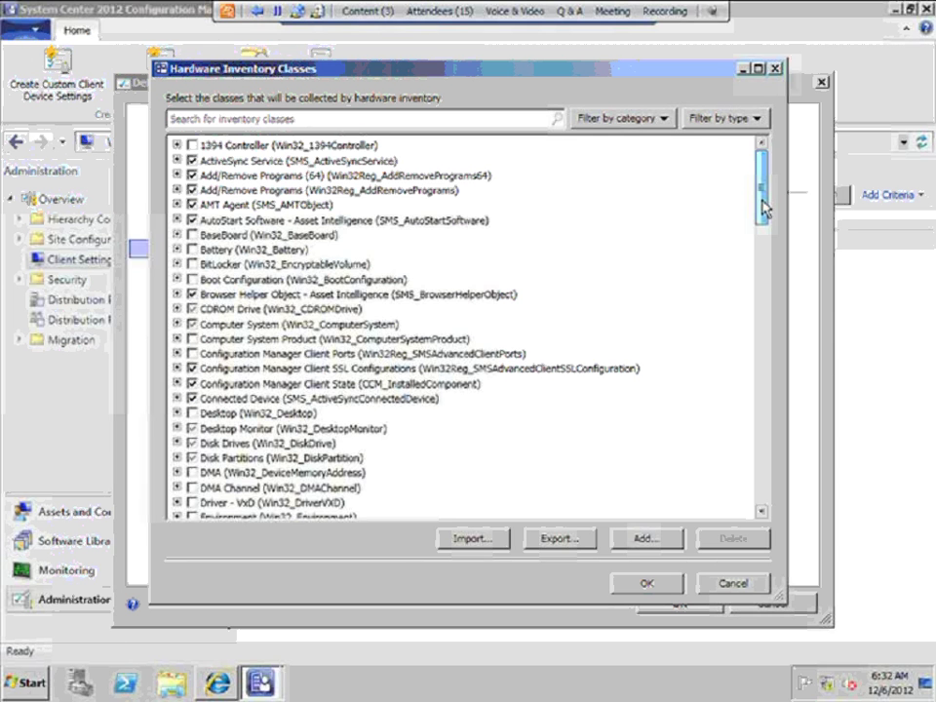
{"action": "left_click_drag", "start_coordinate": [763, 208], "coordinate": [752, 503]}
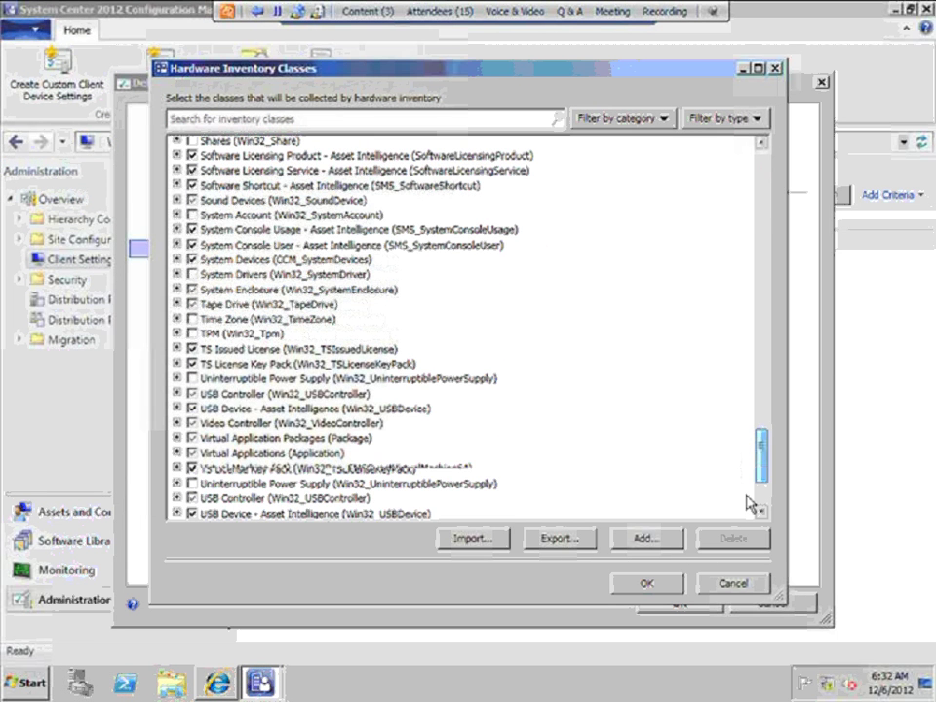
{"action": "left_click", "coordinate": [224, 411]}
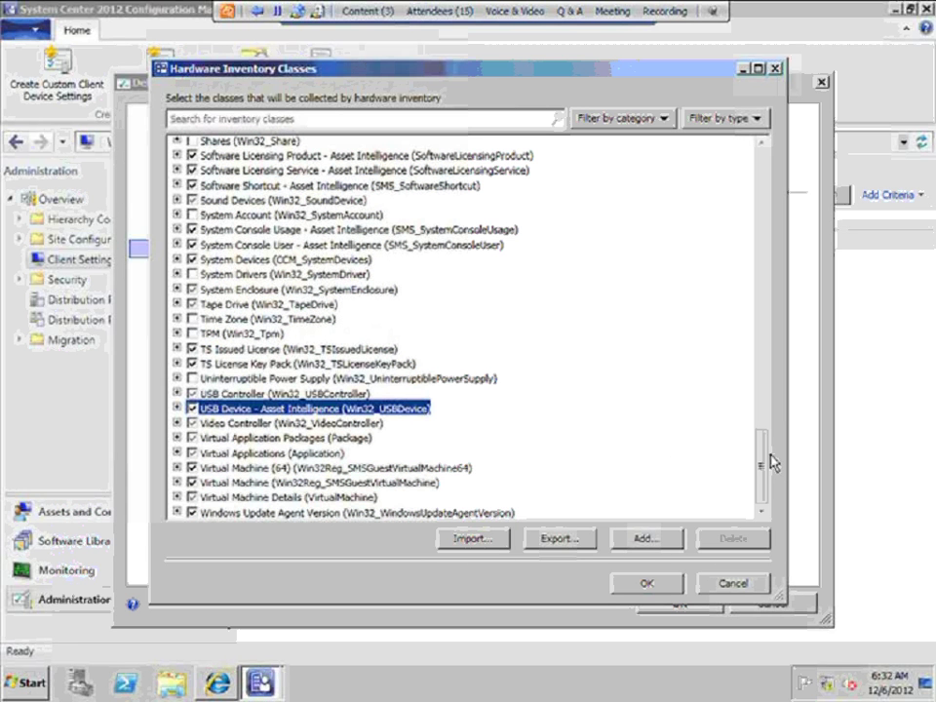
{"action": "left_click", "coordinate": [407, 158]}
{"action": "left_click", "coordinate": [494, 171]}
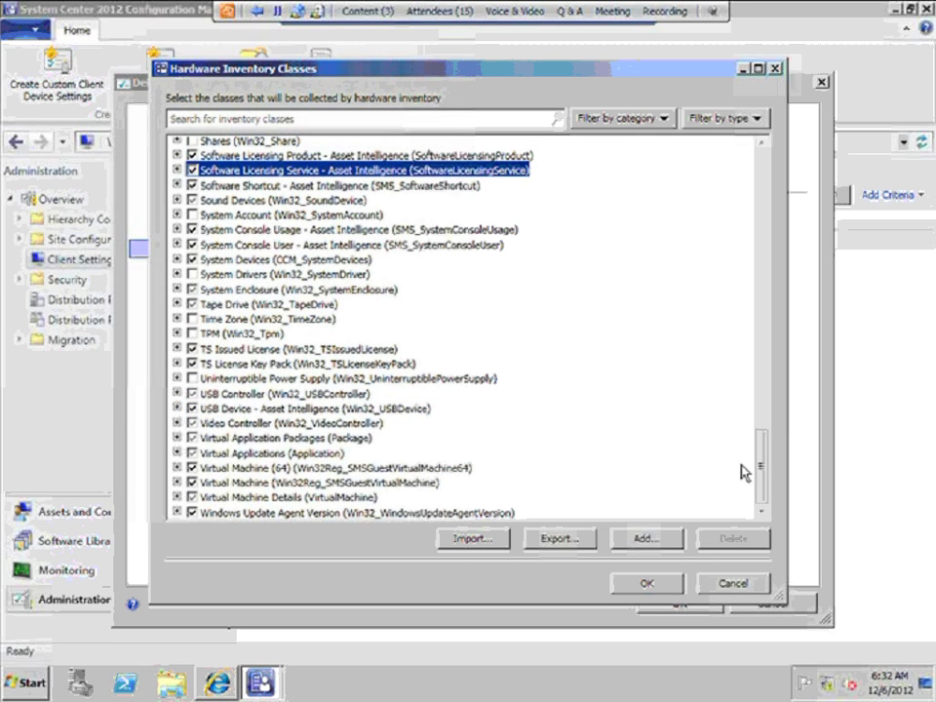
{"action": "left_click", "coordinate": [771, 399]}
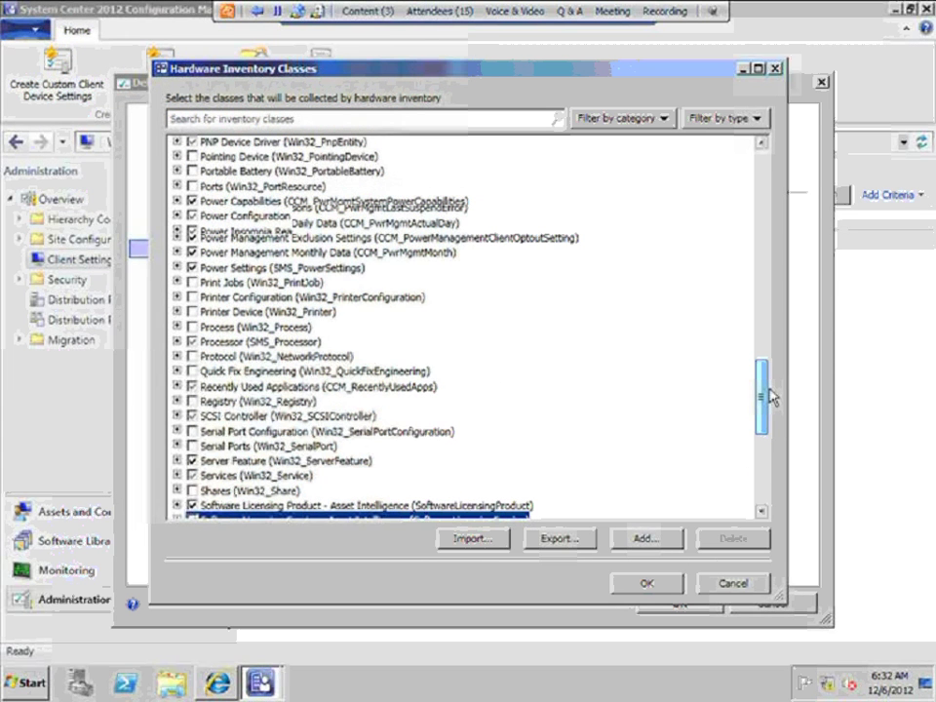
{"action": "left_click_drag", "start_coordinate": [771, 396], "coordinate": [775, 360]}
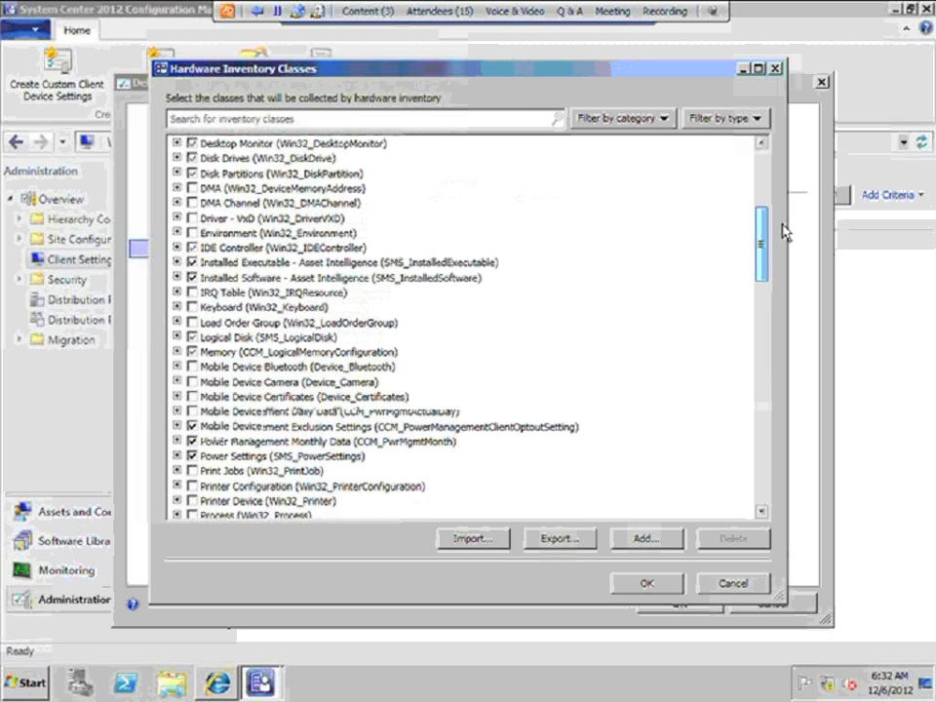
{"action": "left_click", "coordinate": [752, 588]}
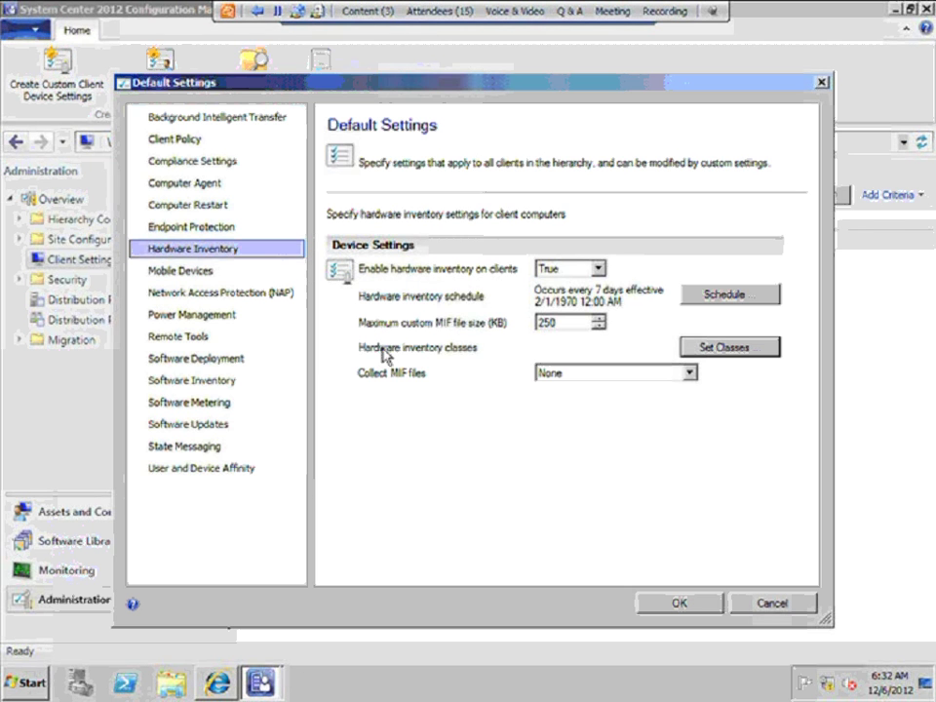
- Review the Software Metering section of the default client settings and close the settings without saving
{"action": "left_click", "coordinate": [232, 404]}
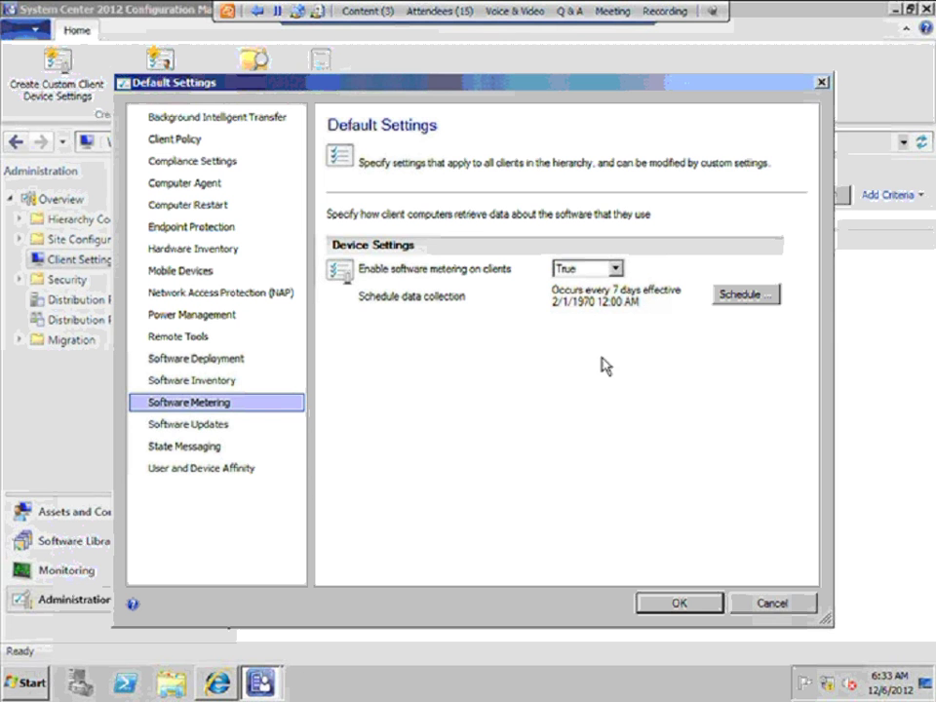
{"action": "left_click", "coordinate": [773, 603]}
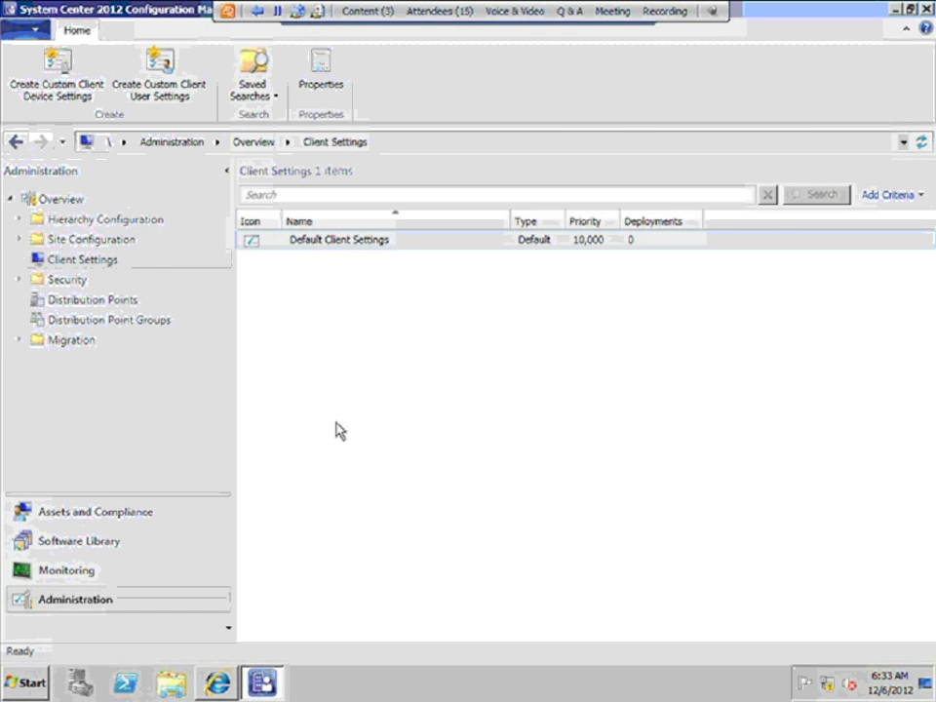
- Open the inventory class editor for Asset Intelligence in the Assets and Compliance workspace
{"action": "left_click", "coordinate": [141, 514]}
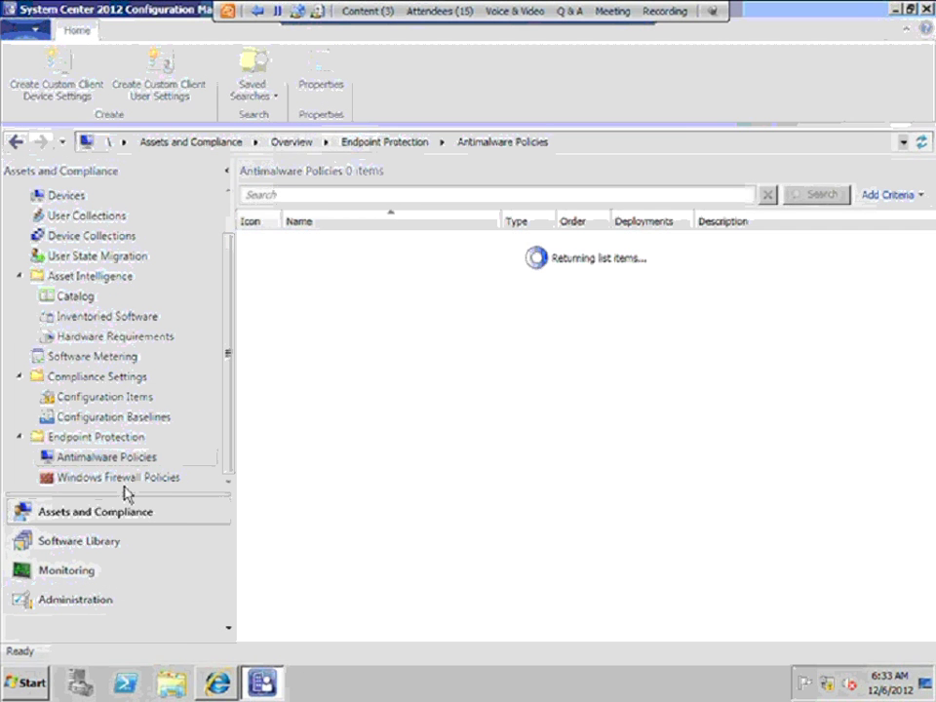
{"action": "left_click", "coordinate": [62, 277]}
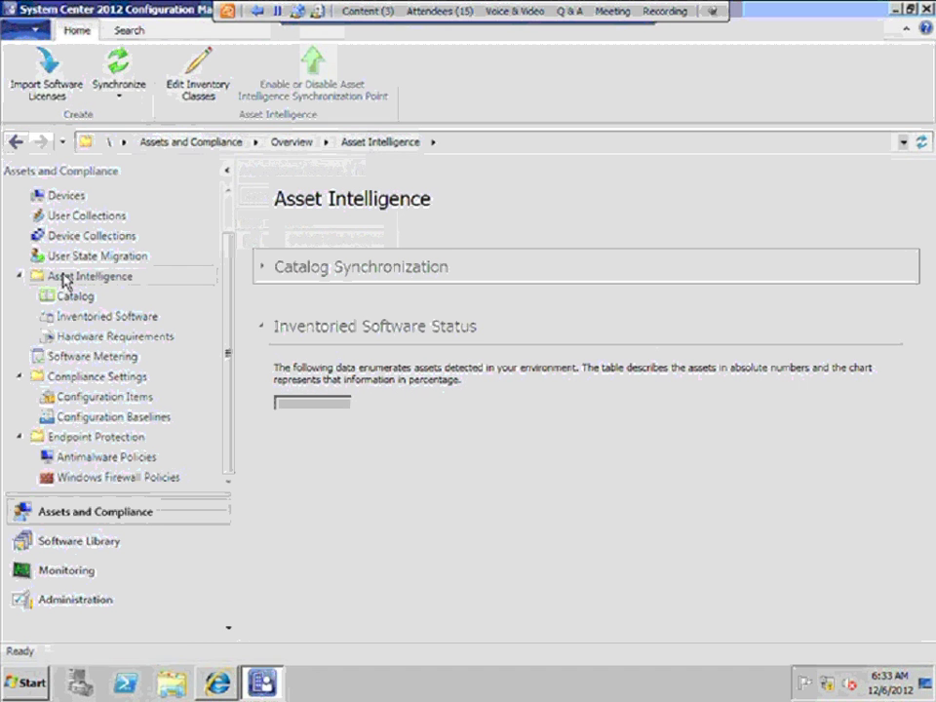
{"action": "right_click", "coordinate": [116, 278]}
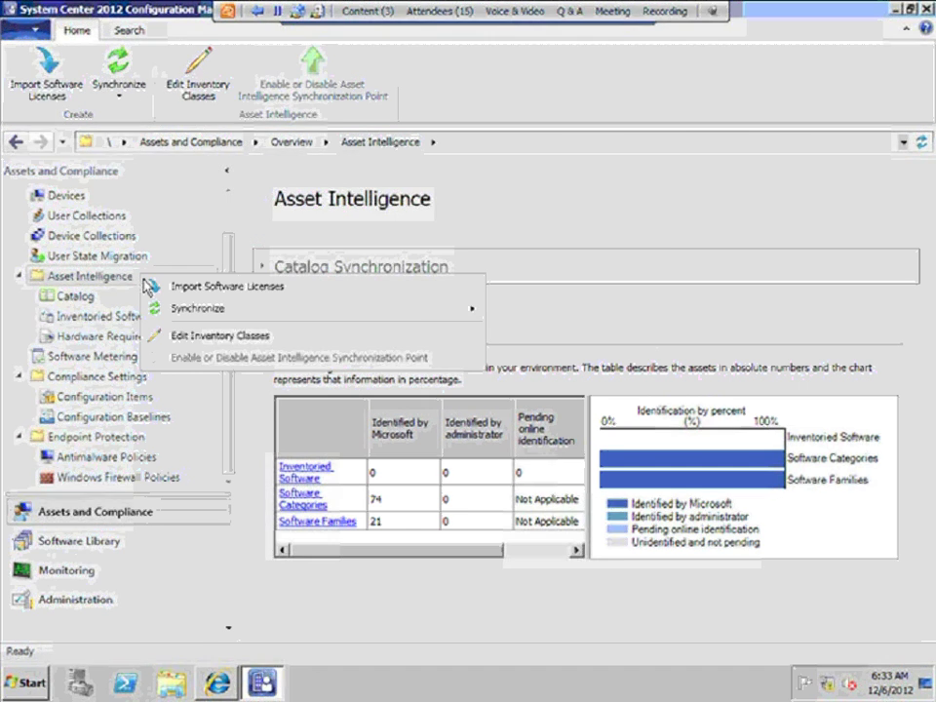
{"action": "left_click", "coordinate": [216, 338]}
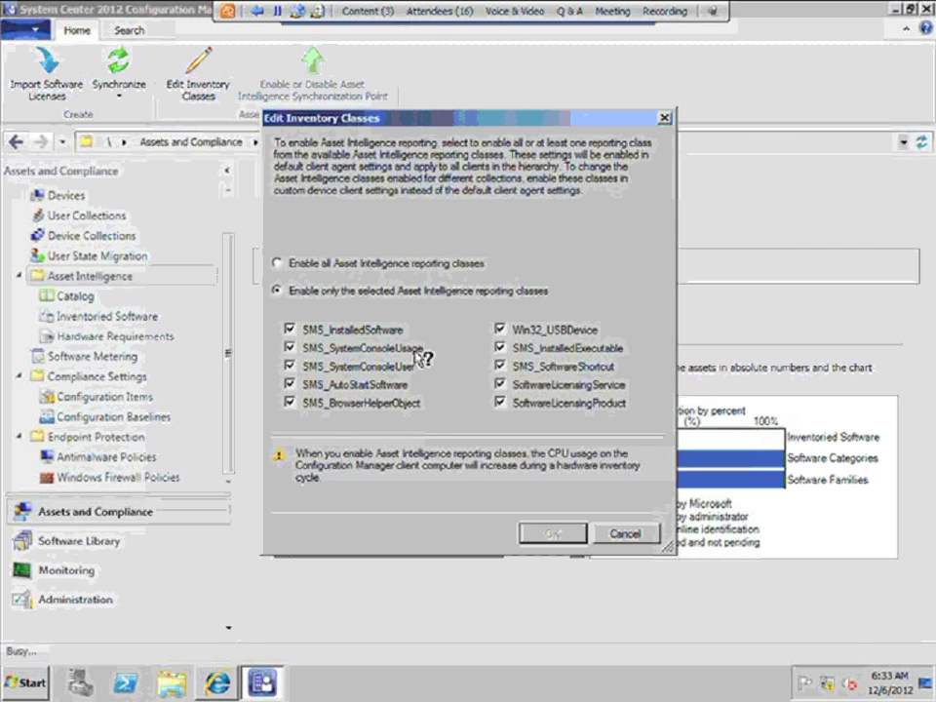
- Read the descriptions of the Asset Intelligence reporting classes, including SMS_AutoStartSoftware and SMS_BrowserHelperObject, and close the editor without saving
{"action": "mouse_move", "coordinate": [417, 356]}
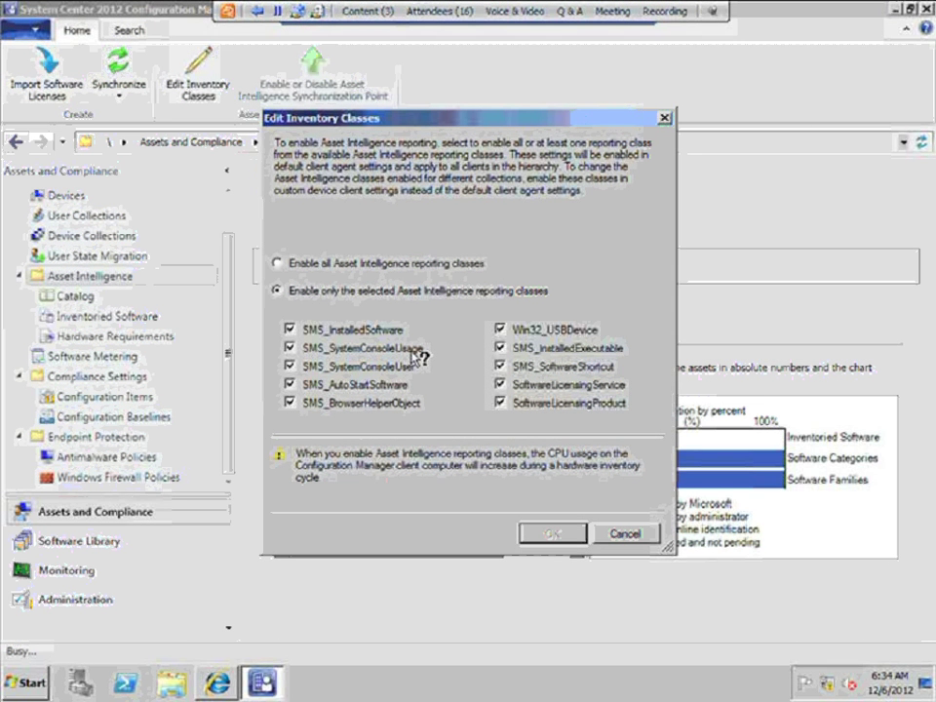
{"action": "left_click", "coordinate": [391, 389]}
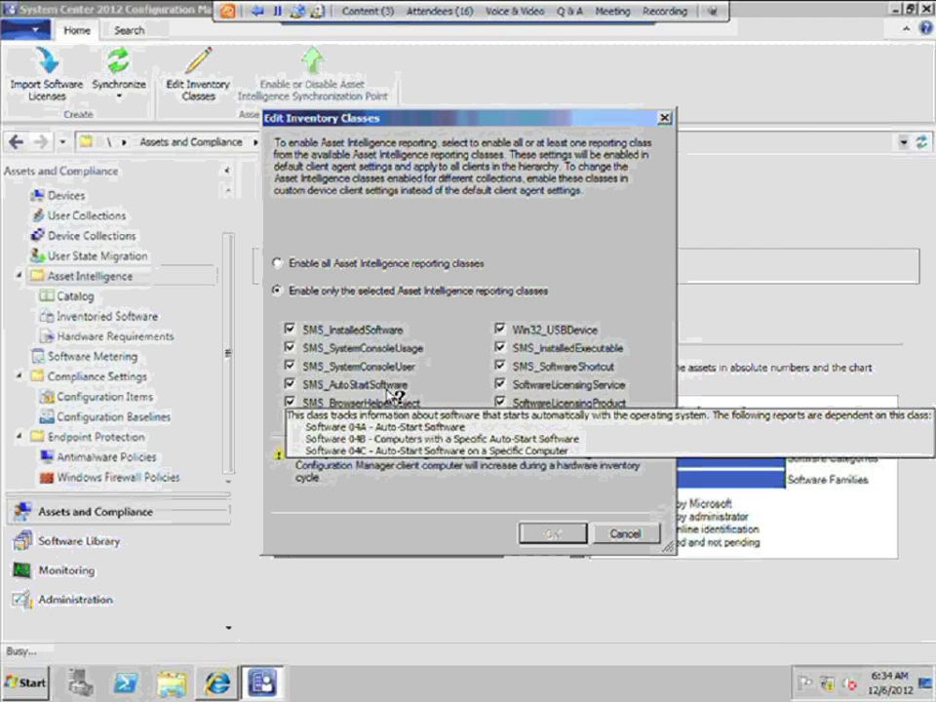
{"action": "left_click", "coordinate": [389, 391]}
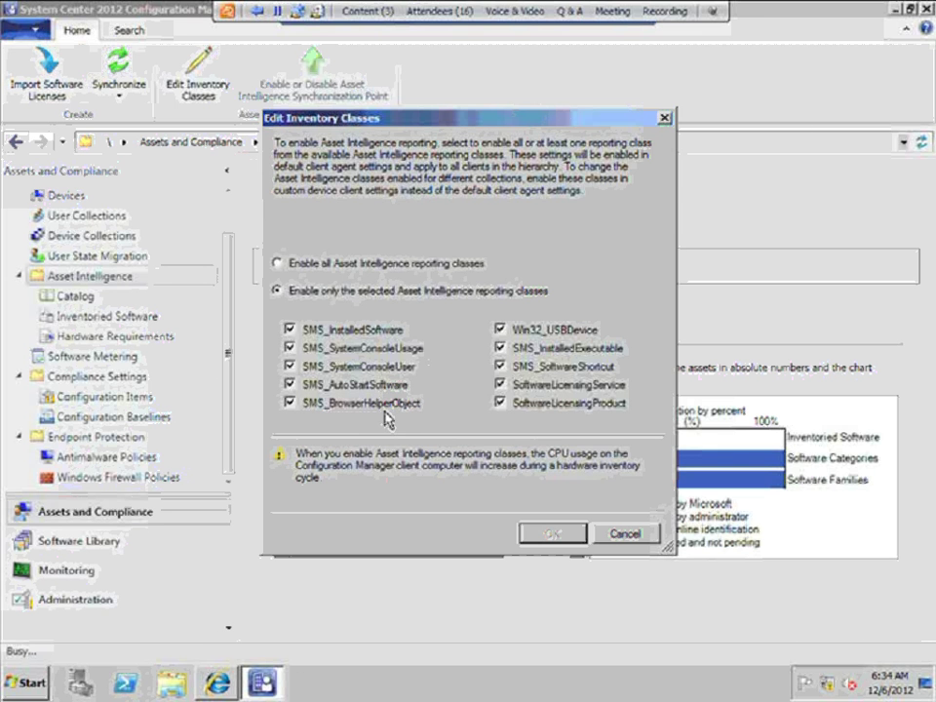
{"action": "left_click", "coordinate": [387, 414]}
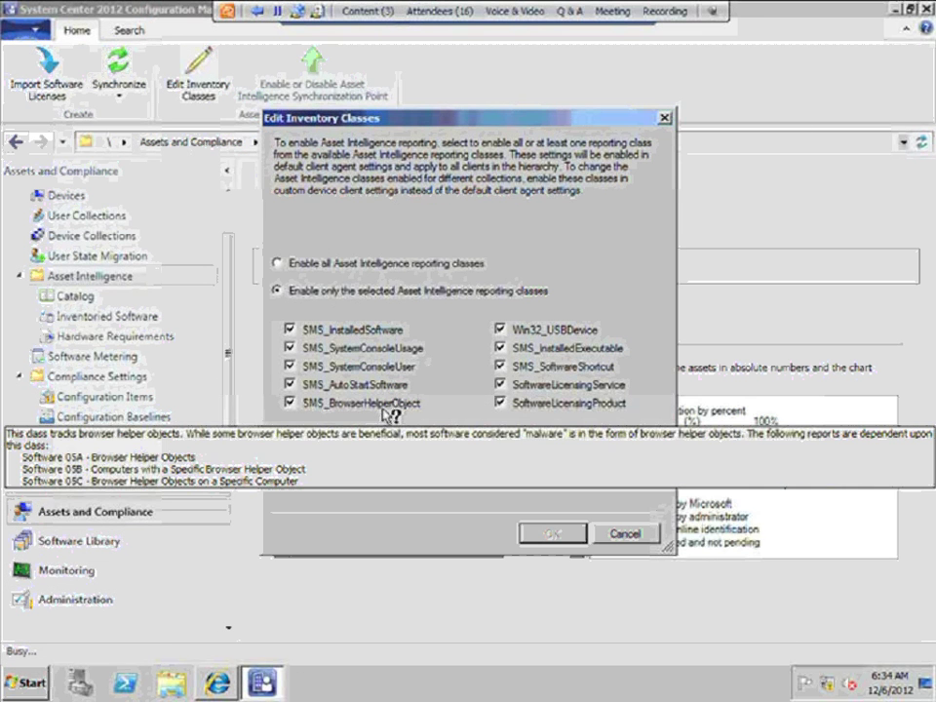
{"action": "left_click", "coordinate": [589, 295]}
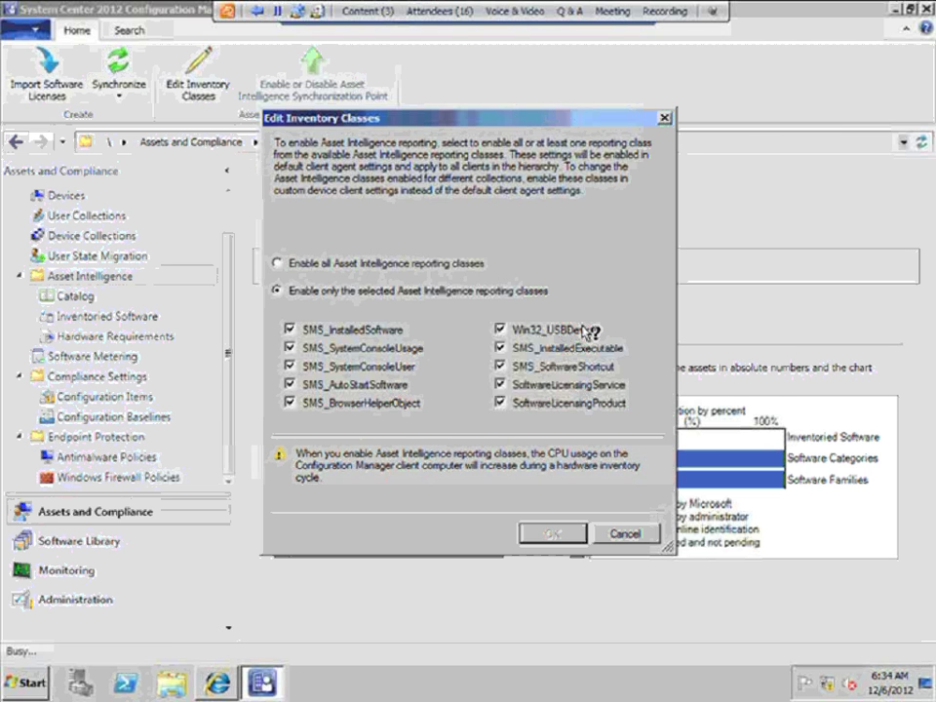
{"action": "mouse_move", "coordinate": [586, 333]}
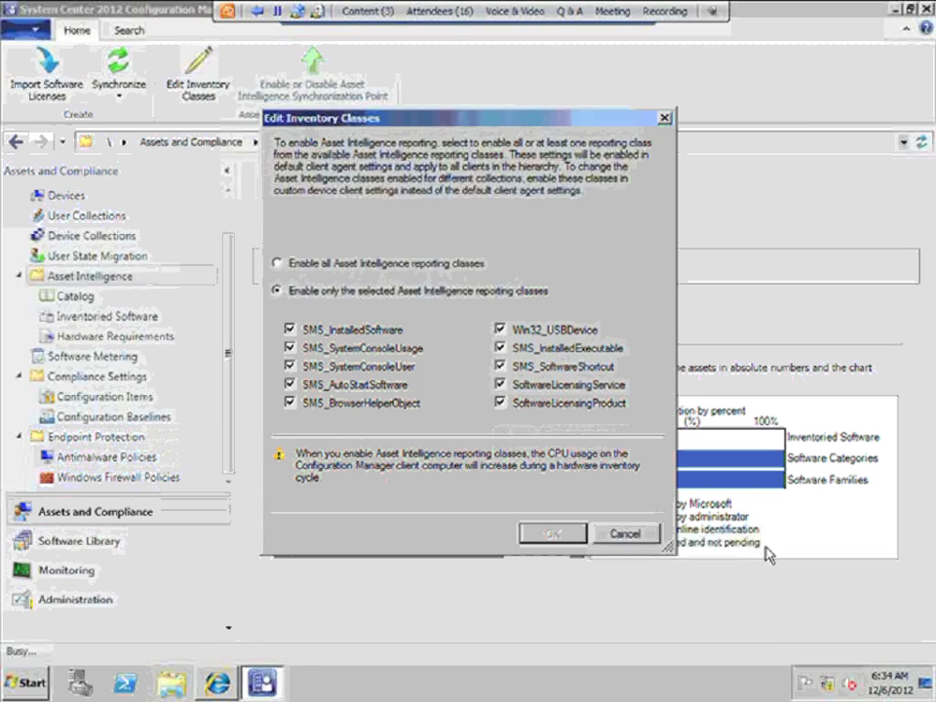
{"action": "left_click", "coordinate": [625, 534]}
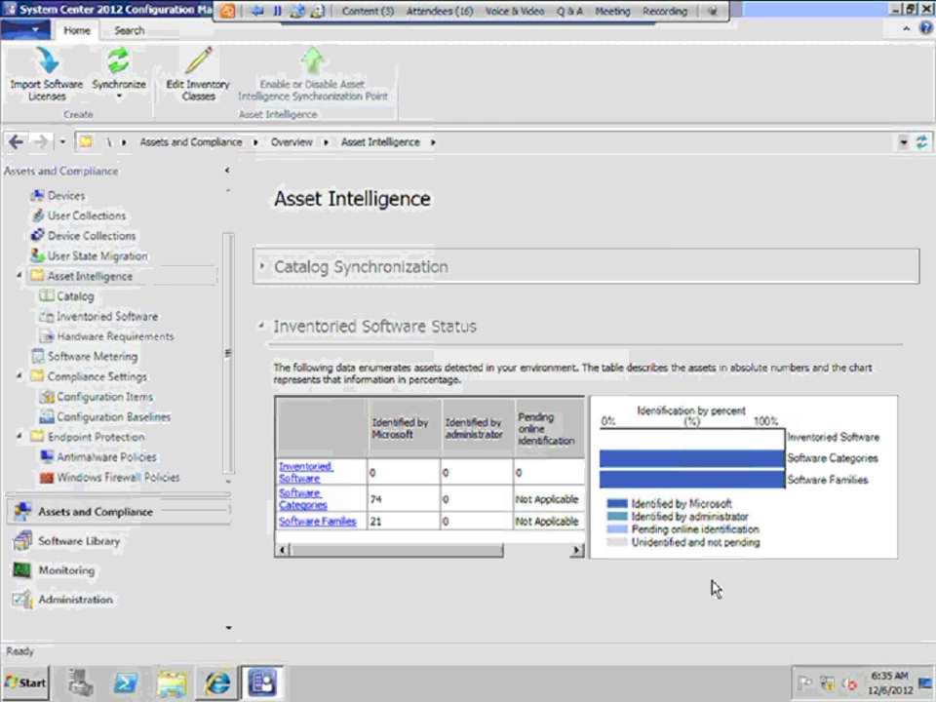
- Create a software category named "Aplicatii dezvoltate in-house" in the Asset Intelligence catalog, leaving its description empty
{"action": "left_click", "coordinate": [66, 298]}
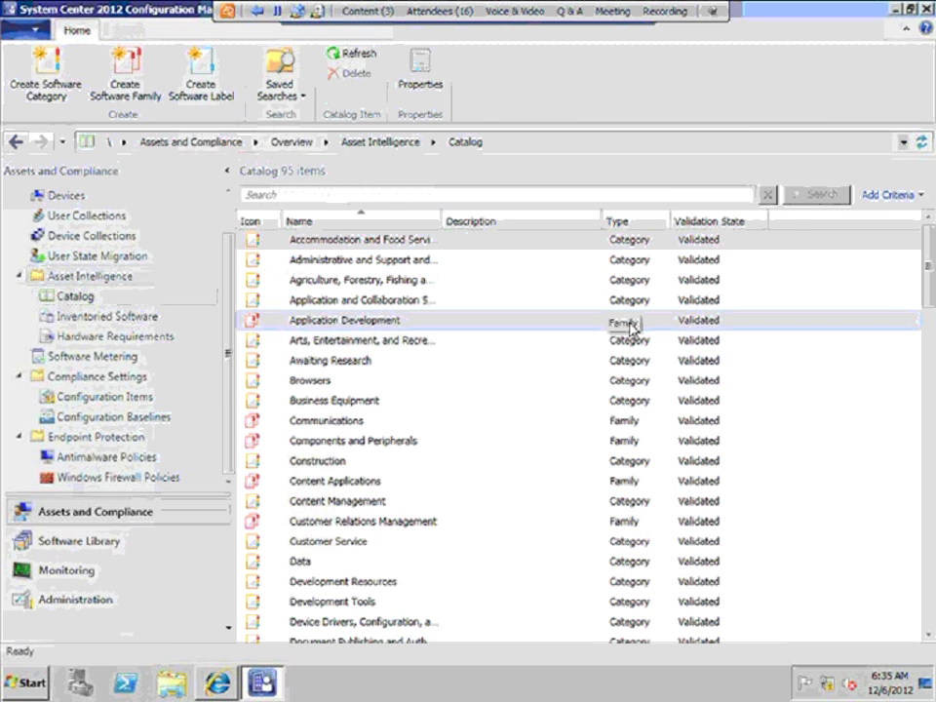
{"action": "left_click", "coordinate": [591, 337]}
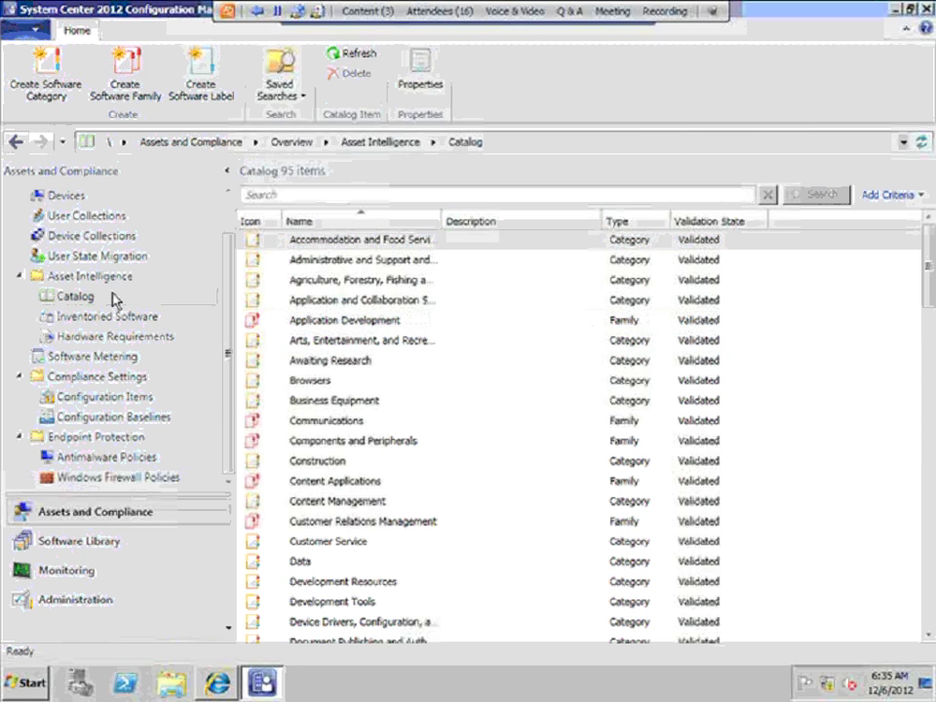
{"action": "right_click", "coordinate": [115, 299]}
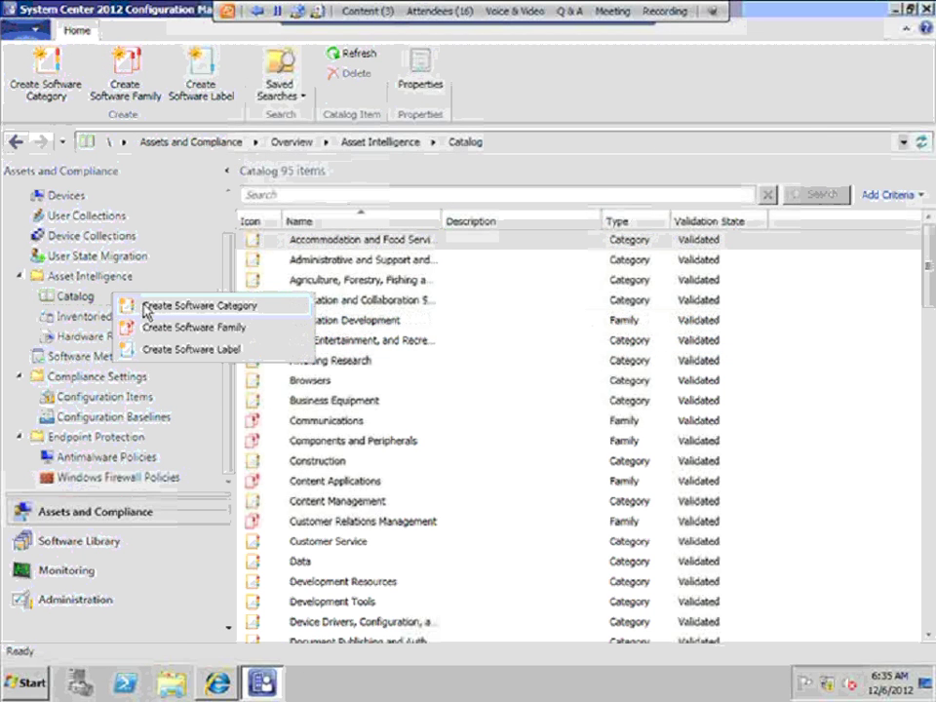
{"action": "left_click", "coordinate": [144, 309]}
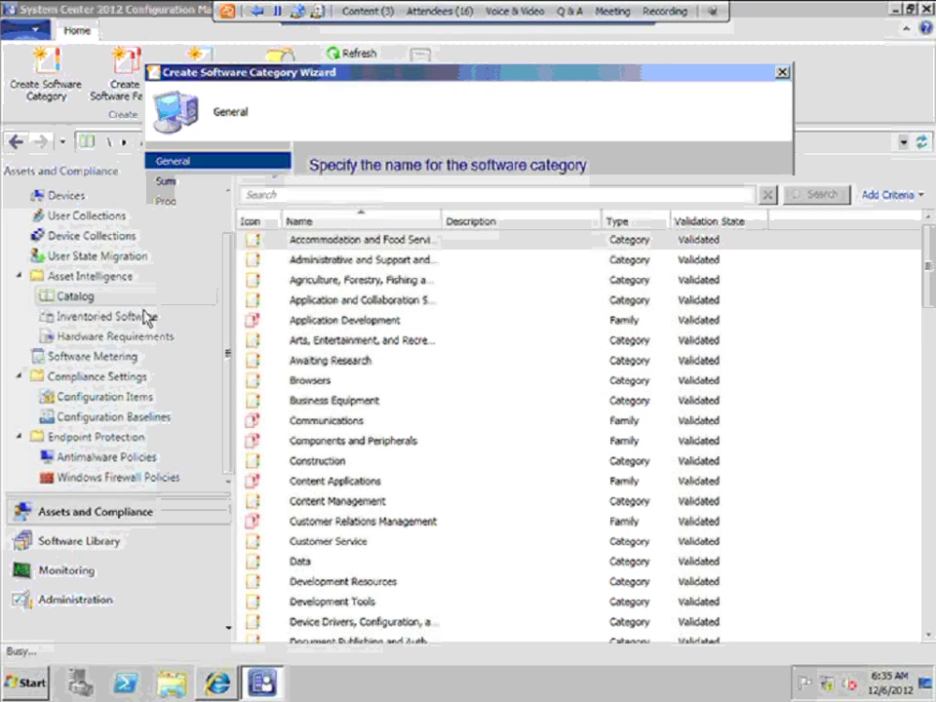
{"action": "type", "text": "Apl"}
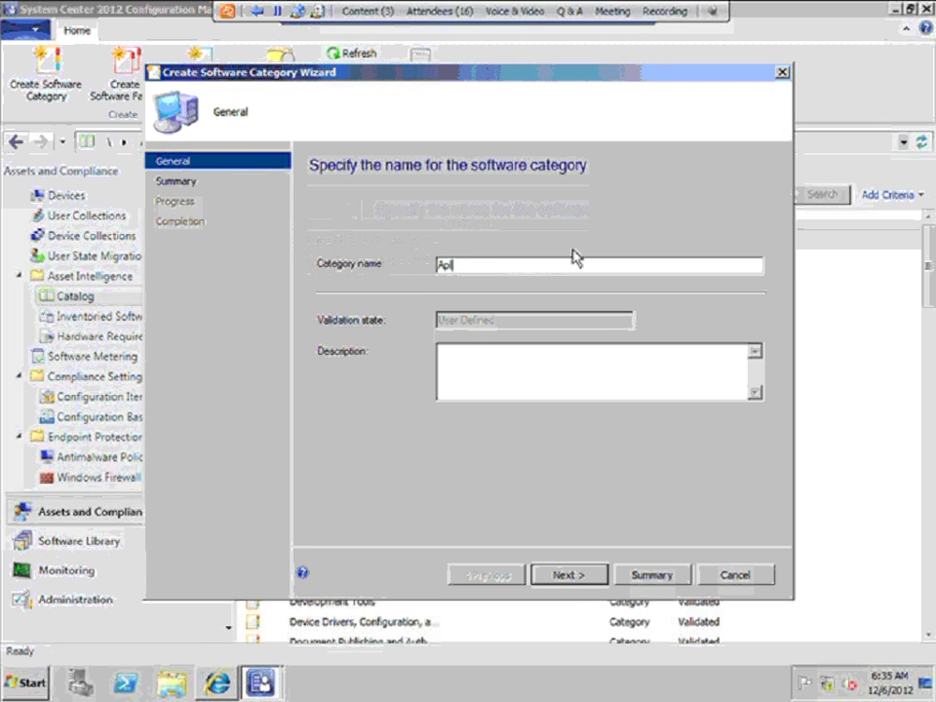
{"action": "type", "text": "icatii de"}
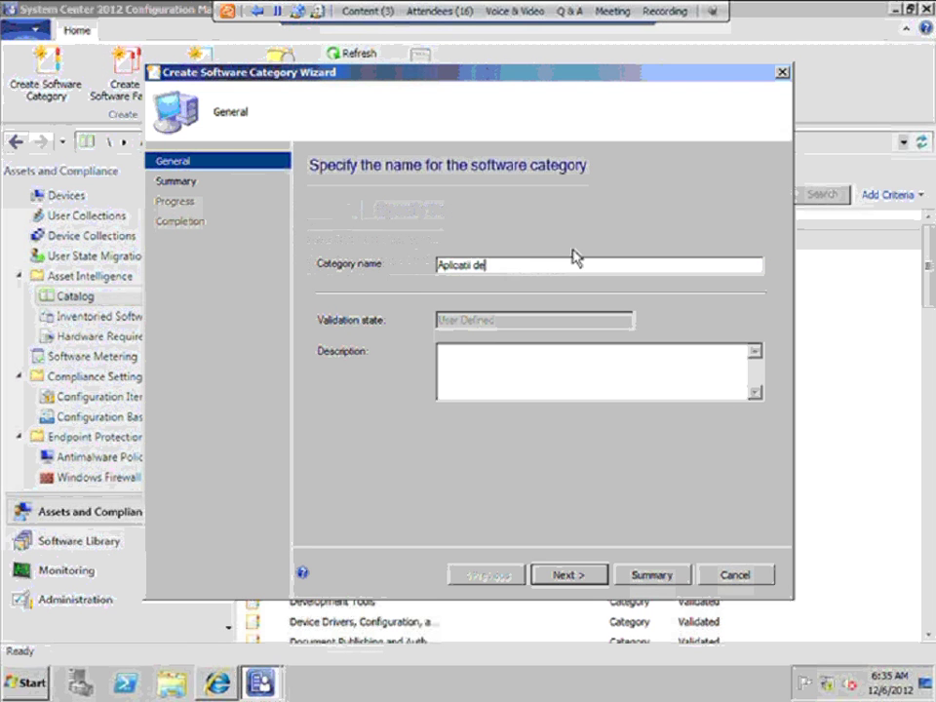
{"action": "type", "text": "zvoltate "}
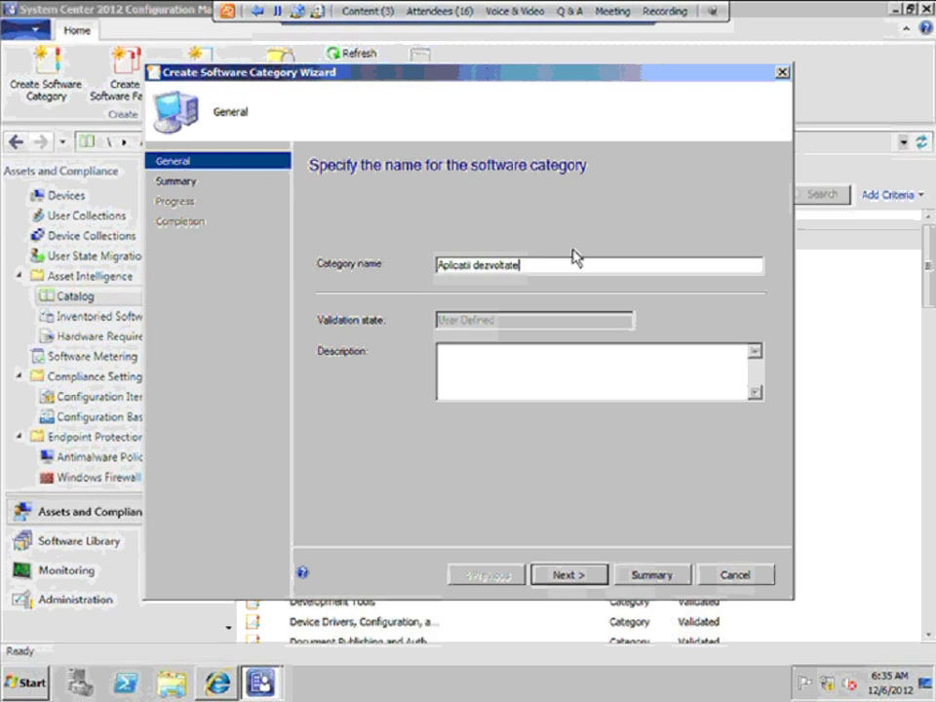
{"action": "type", "text": "in-"}
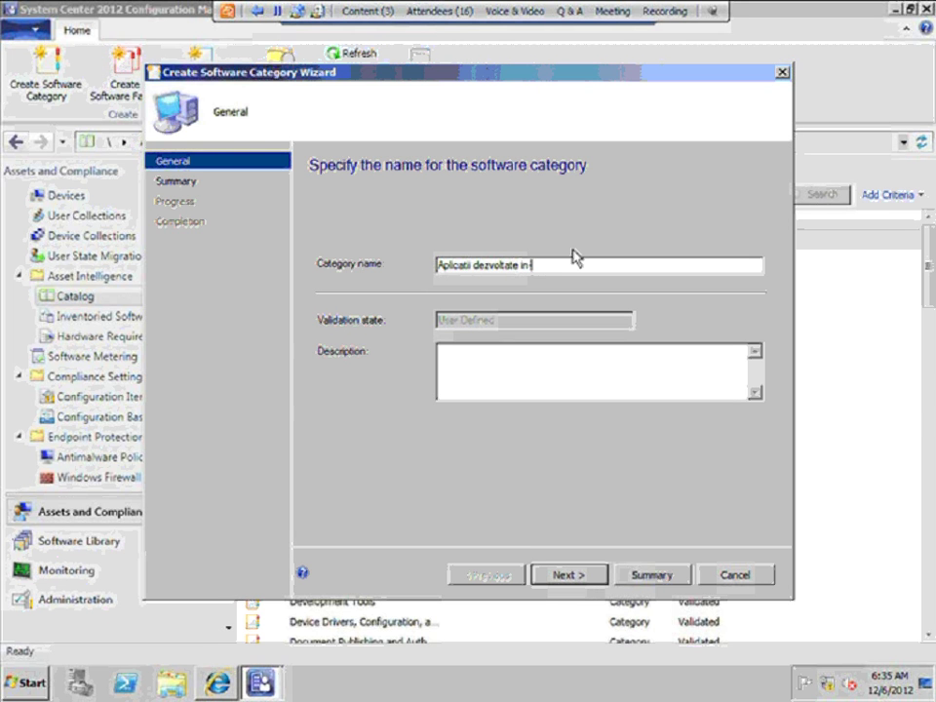
{"action": "type", "text": "house"}
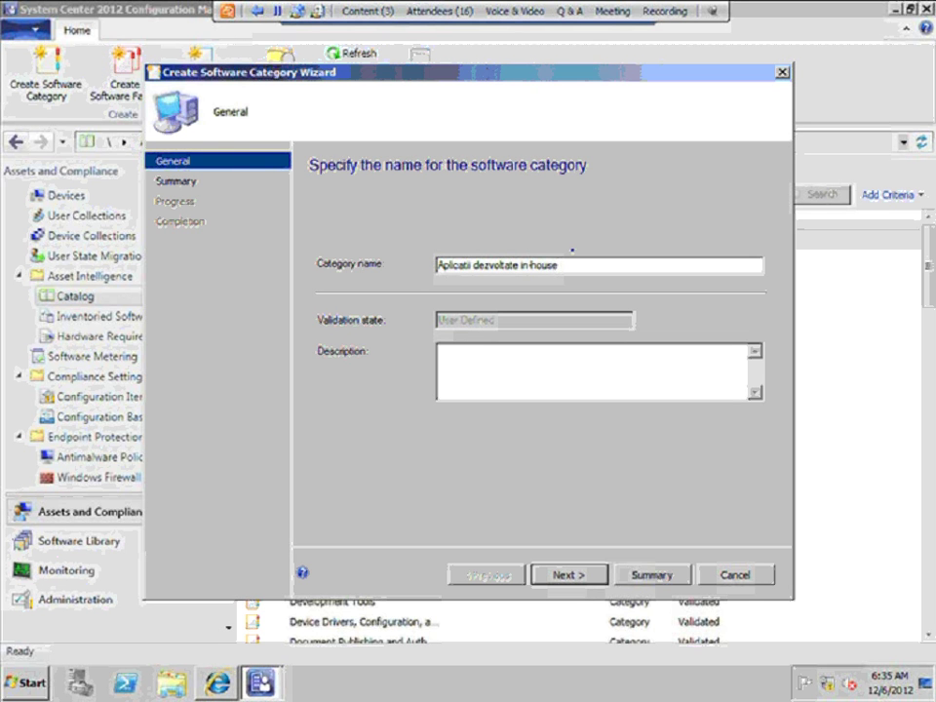
{"action": "left_click", "coordinate": [586, 578]}
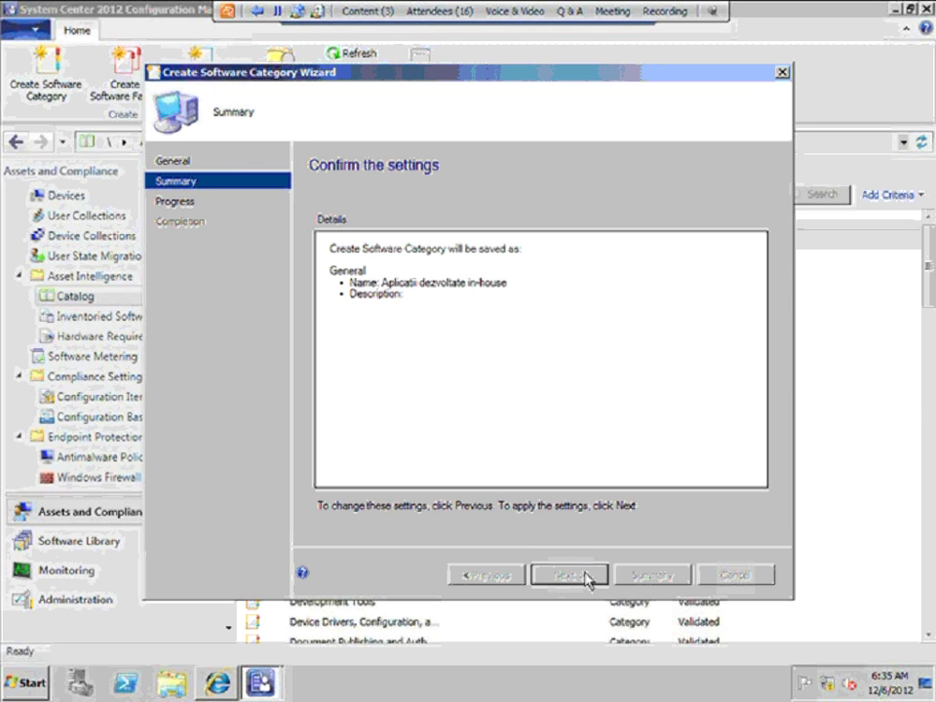
{"action": "left_click", "coordinate": [586, 576]}
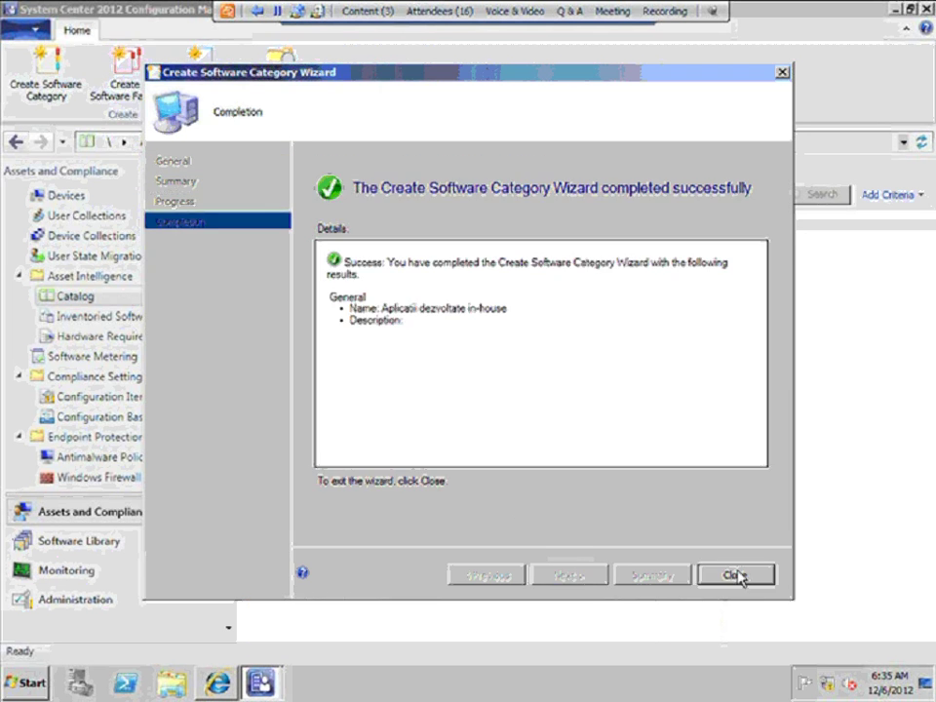
{"action": "left_click", "coordinate": [736, 576]}
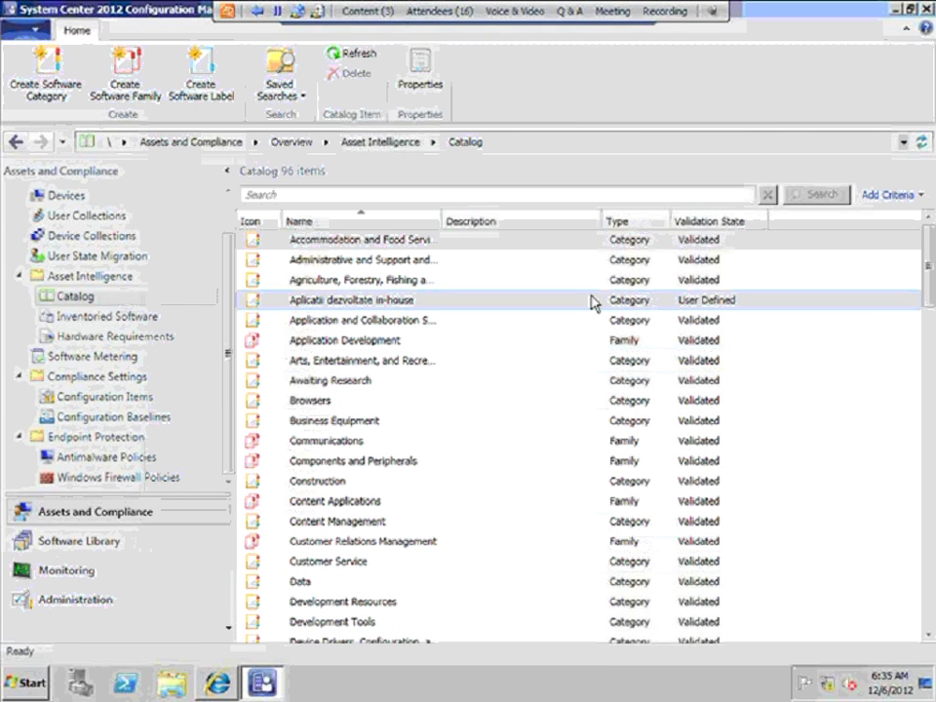
- Create a custom software label named "Financiar" in the Asset Intelligence catalog, without a description
{"action": "right_click", "coordinate": [110, 297]}
{"action": "left_click", "coordinate": [200, 349]}
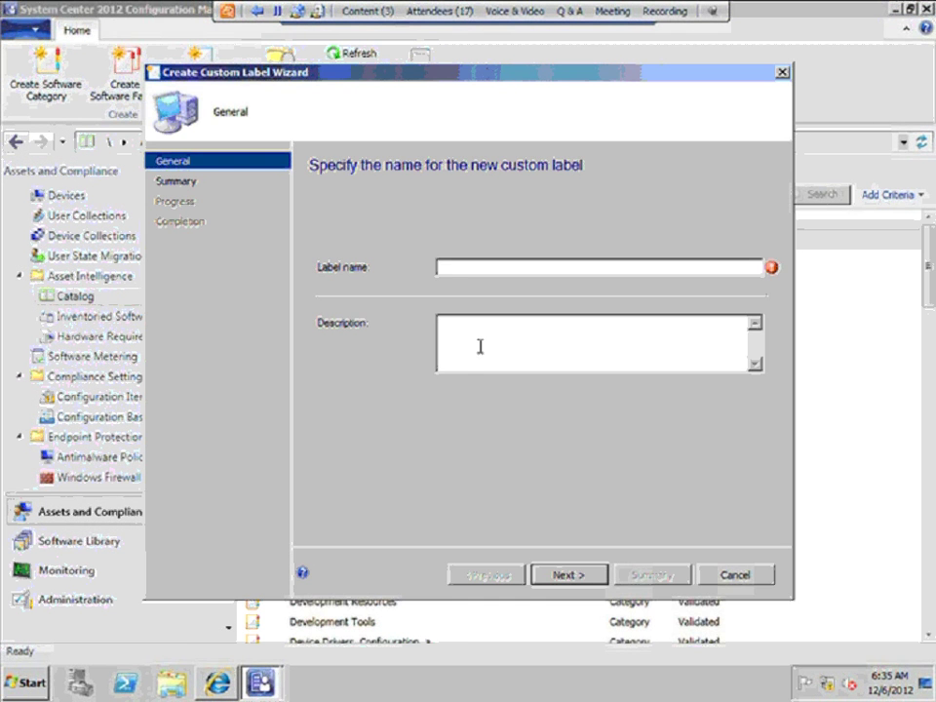
{"action": "type", "text": "Finan"}
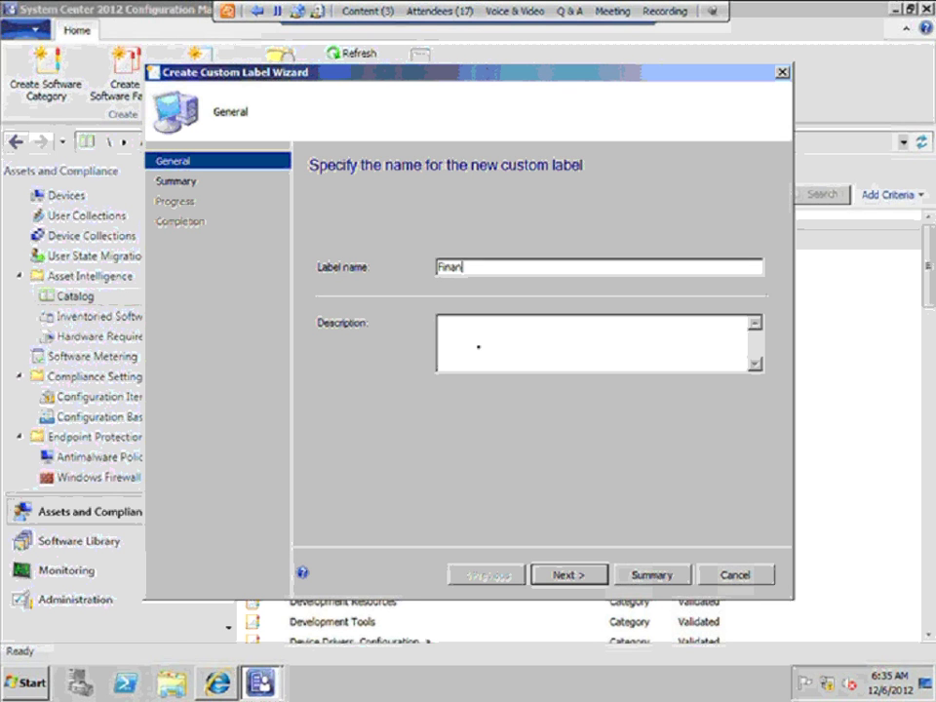
{"action": "type", "text": "cial"}
{"action": "left_click", "coordinate": [574, 579]}
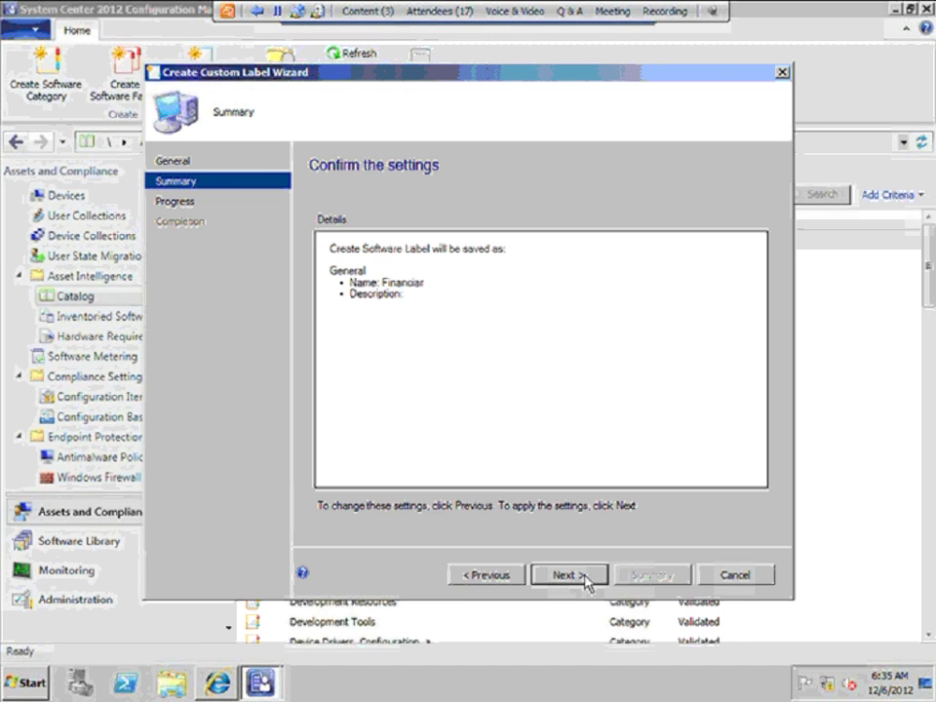
{"action": "left_click", "coordinate": [583, 580]}
{"action": "left_click", "coordinate": [735, 576]}
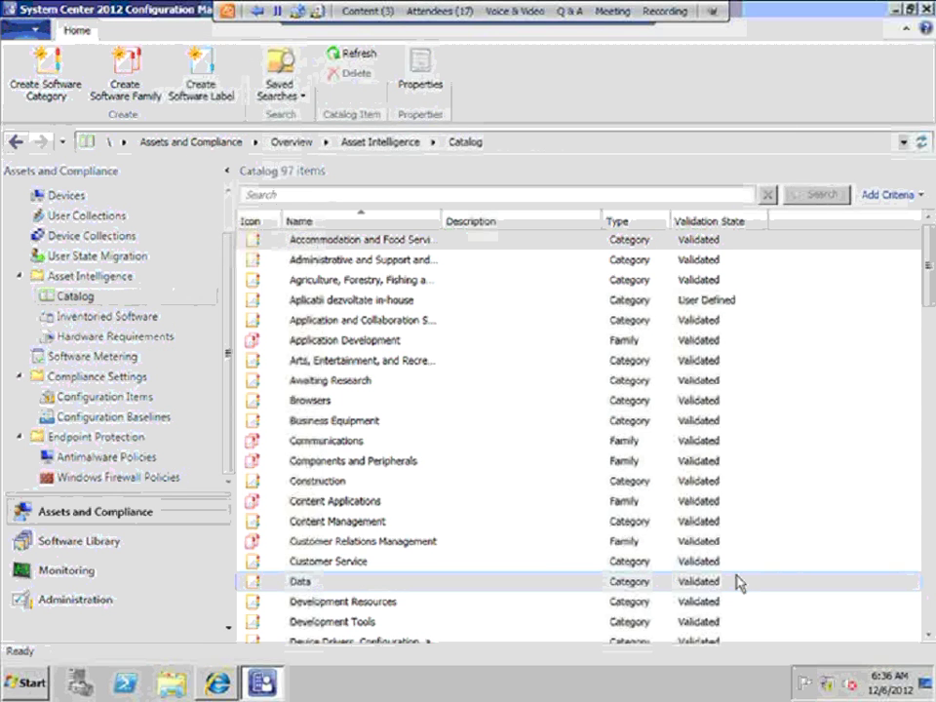
- Show the Asset Intelligence hardware requirements and browse the list to the Microsoft Office titles
{"action": "left_click", "coordinate": [136, 318]}
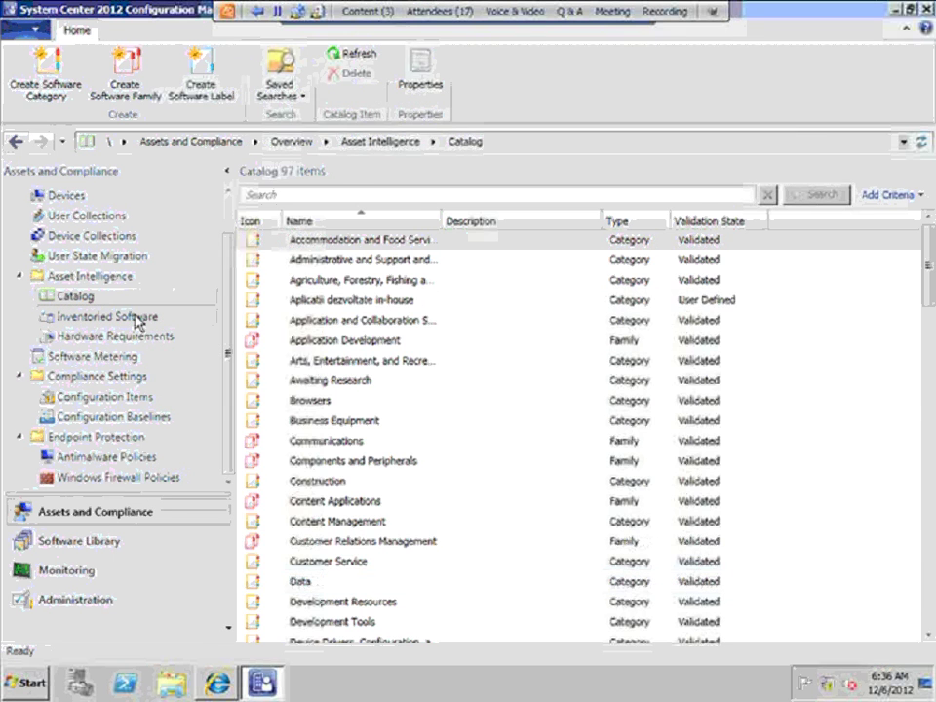
{"action": "left_click", "coordinate": [120, 341]}
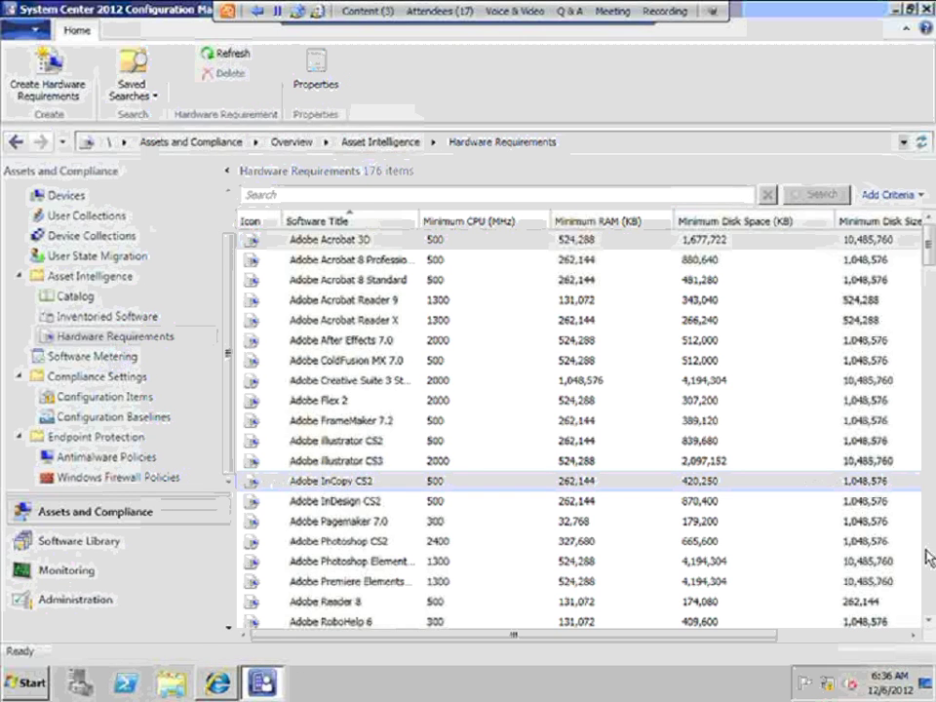
{"action": "left_click", "coordinate": [877, 636]}
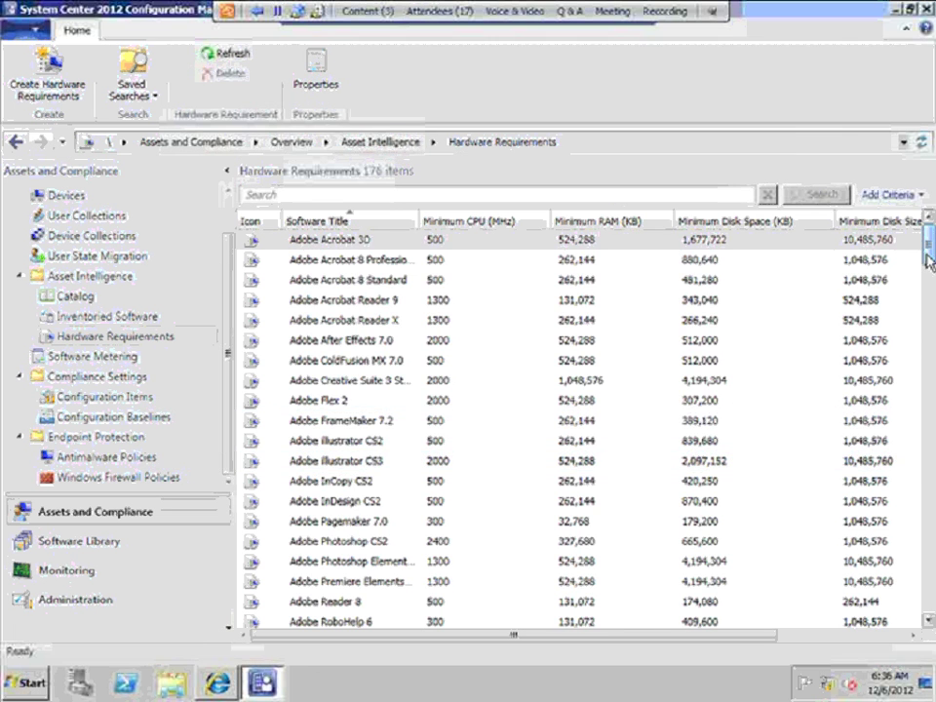
{"action": "left_click_drag", "start_coordinate": [929, 249], "coordinate": [928, 264]}
{"action": "left_click", "coordinate": [927, 329]}
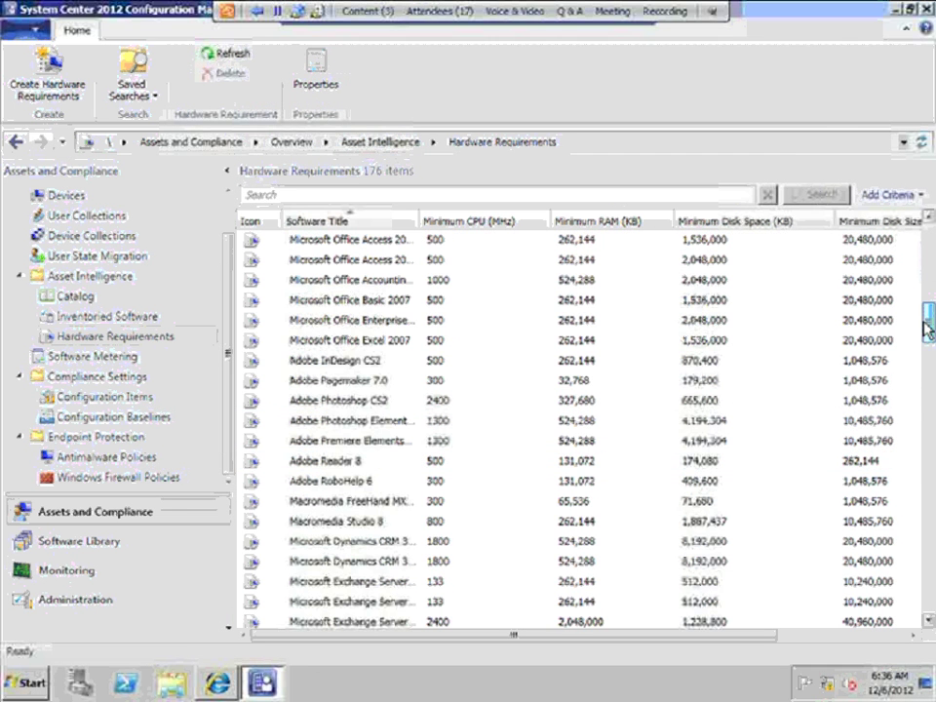
{"action": "left_click", "coordinate": [929, 361]}
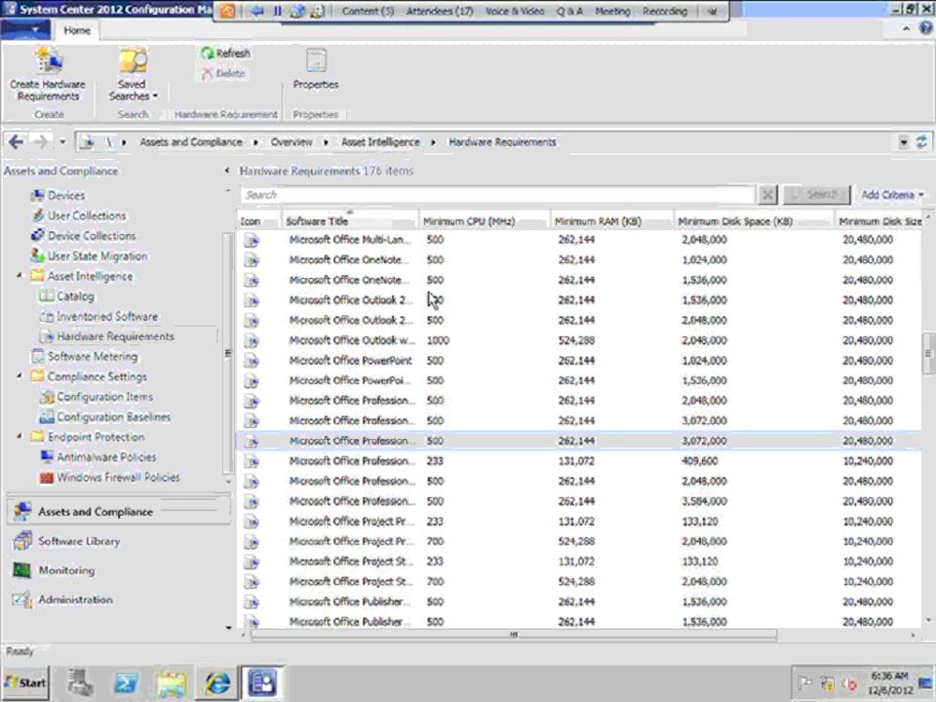
- Widen the Software Title column to fit the full names, and view the properties of Microsoft Office Professional Plus 2007 without changing them
{"action": "double_click", "coordinate": [420, 221]}
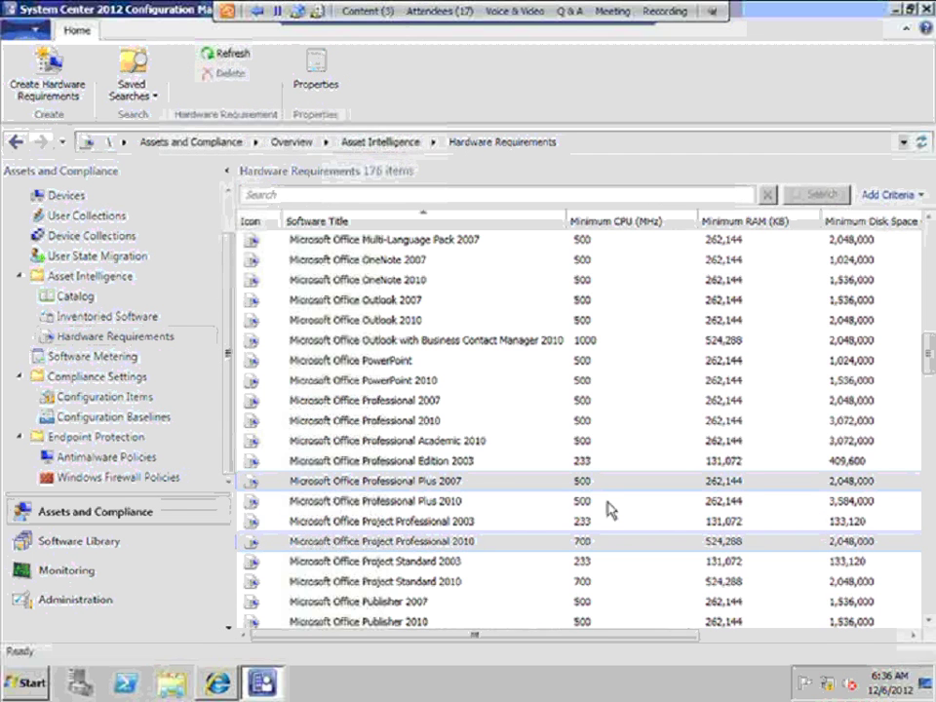
{"action": "double_click", "coordinate": [583, 482]}
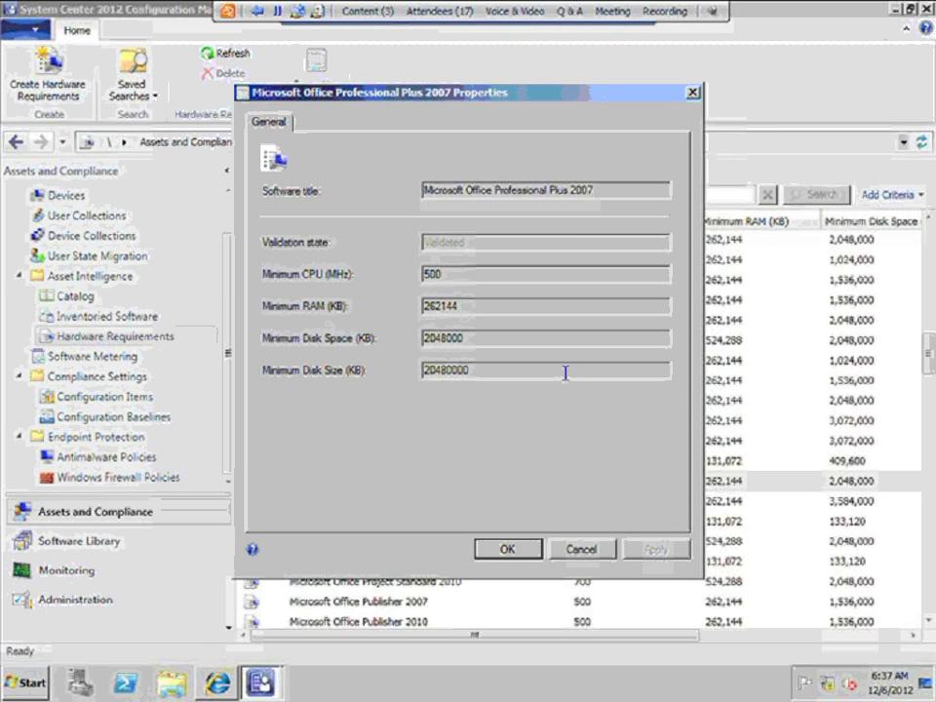
{"action": "left_click", "coordinate": [600, 553]}
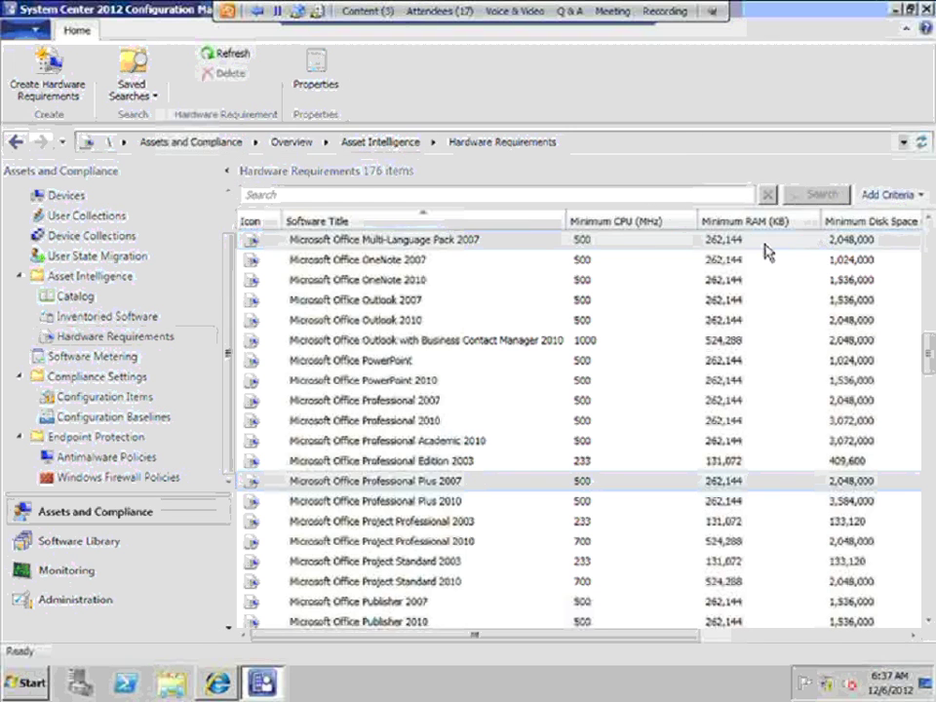
- Run the Asset Intelligence report "Hardware 01A - Summary of computers in a specific collection" in a maximized window for the All Systems collection
{"action": "left_click", "coordinate": [103, 576]}
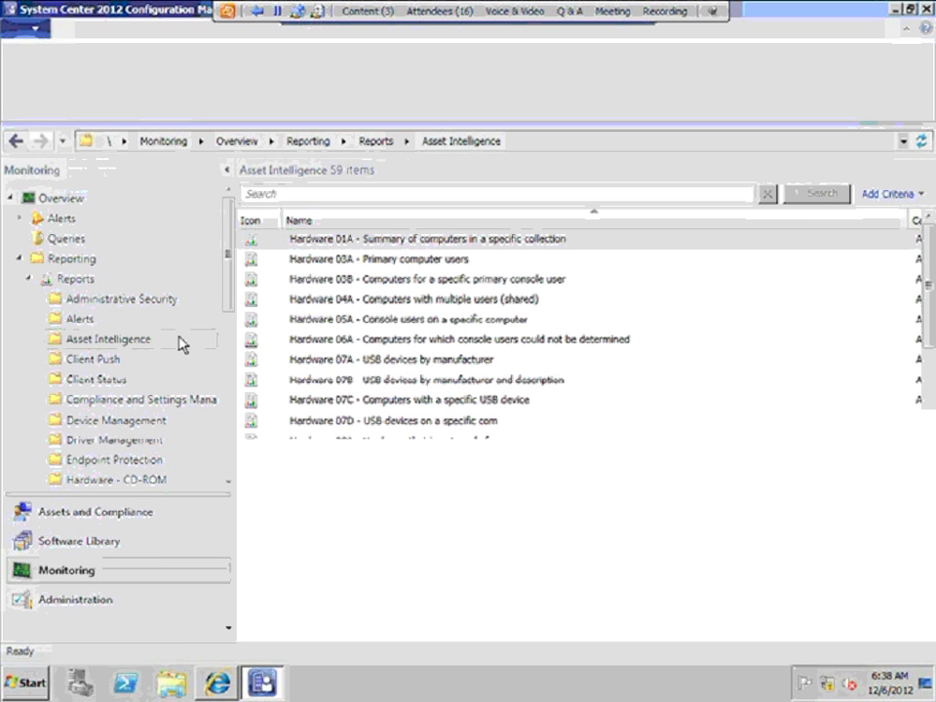
{"action": "left_click", "coordinate": [495, 248]}
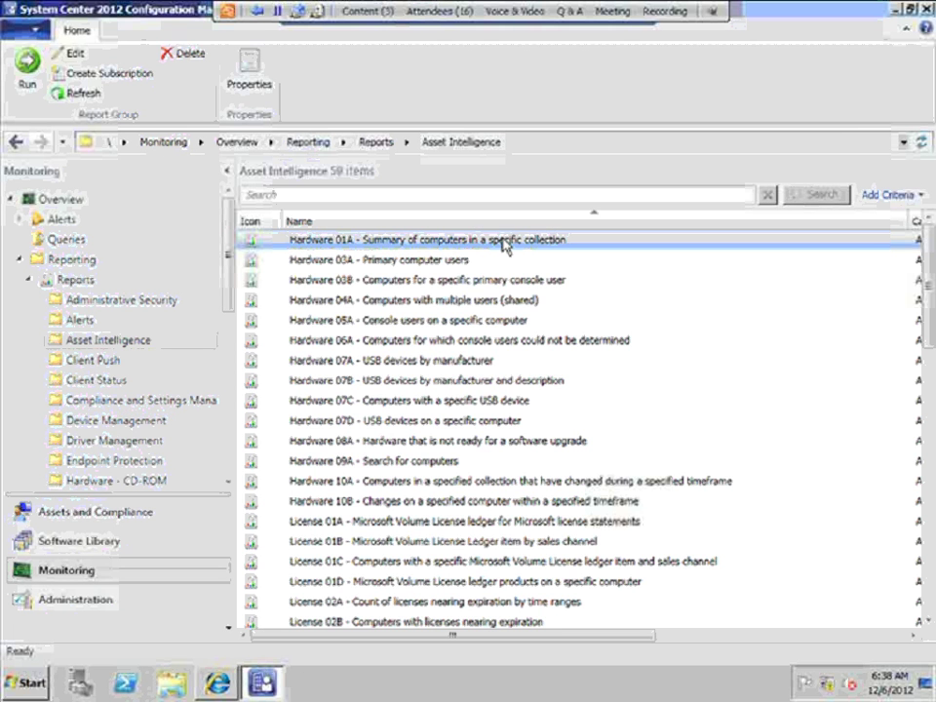
{"action": "double_click", "coordinate": [503, 246]}
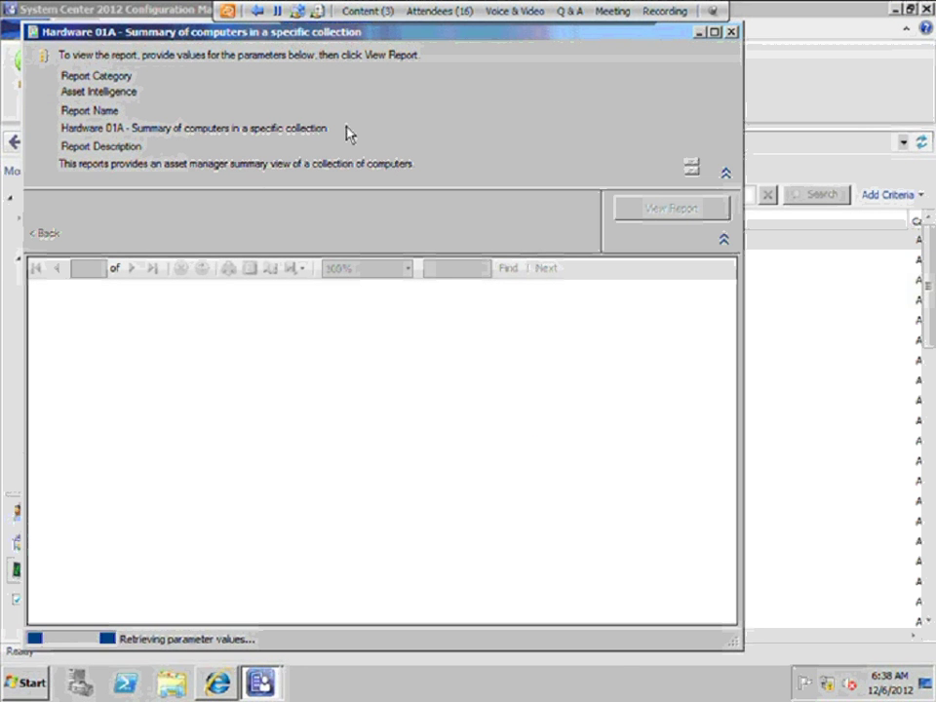
{"action": "double_click", "coordinate": [356, 35]}
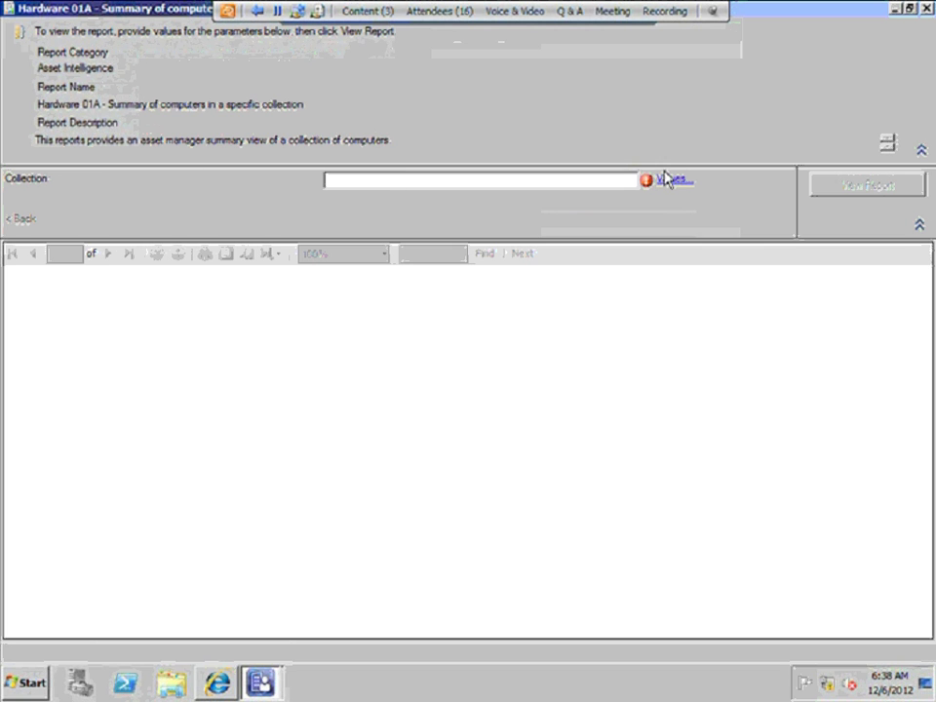
{"action": "left_click", "coordinate": [672, 179]}
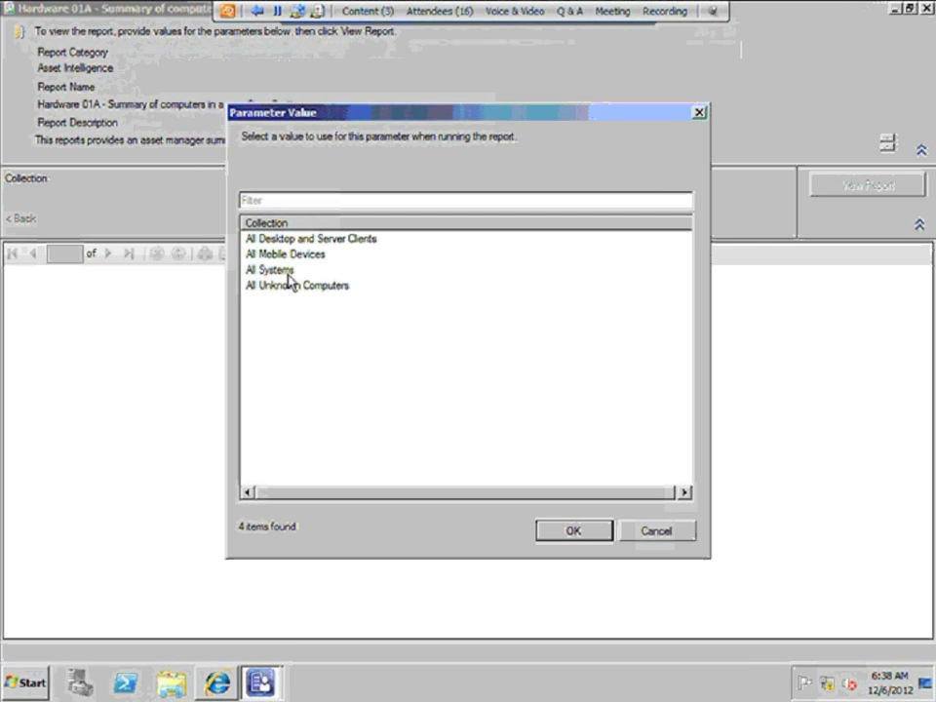
{"action": "left_click", "coordinate": [288, 271]}
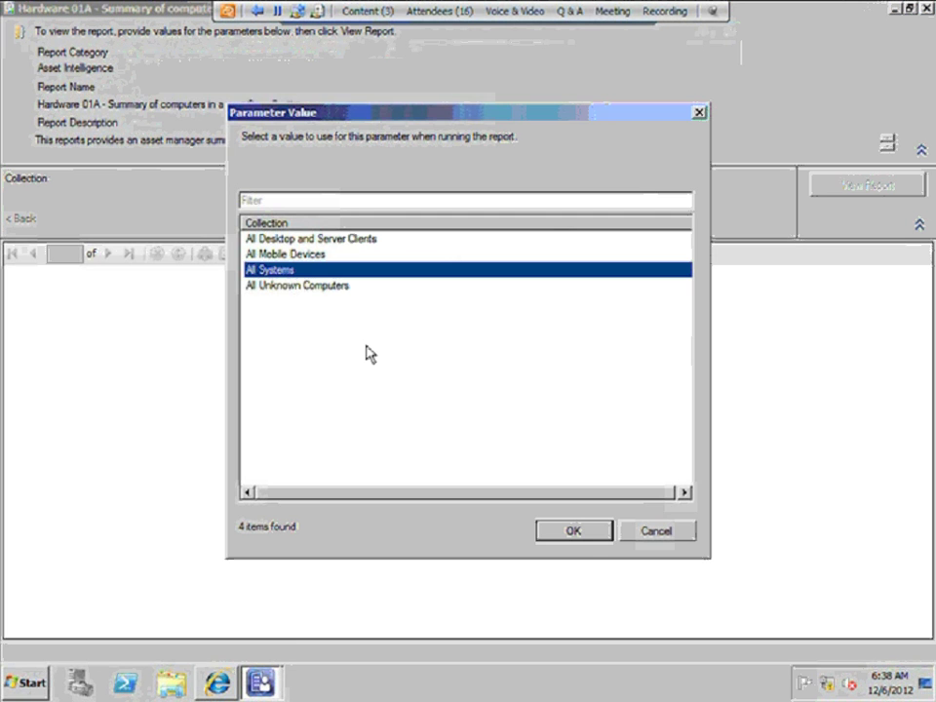
{"action": "left_click", "coordinate": [576, 531]}
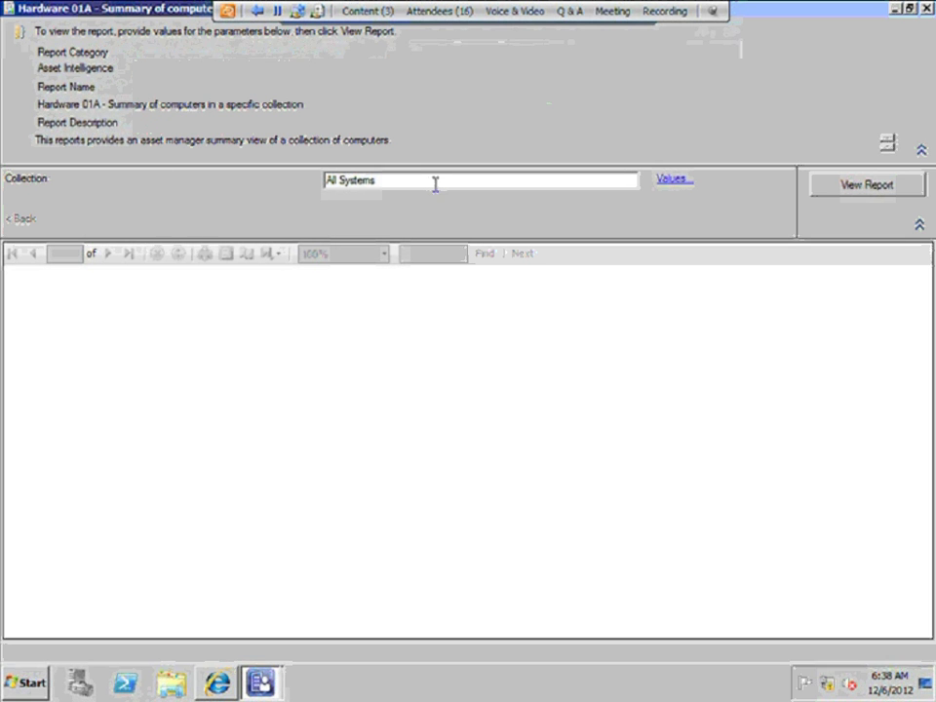
{"action": "left_click", "coordinate": [824, 188]}
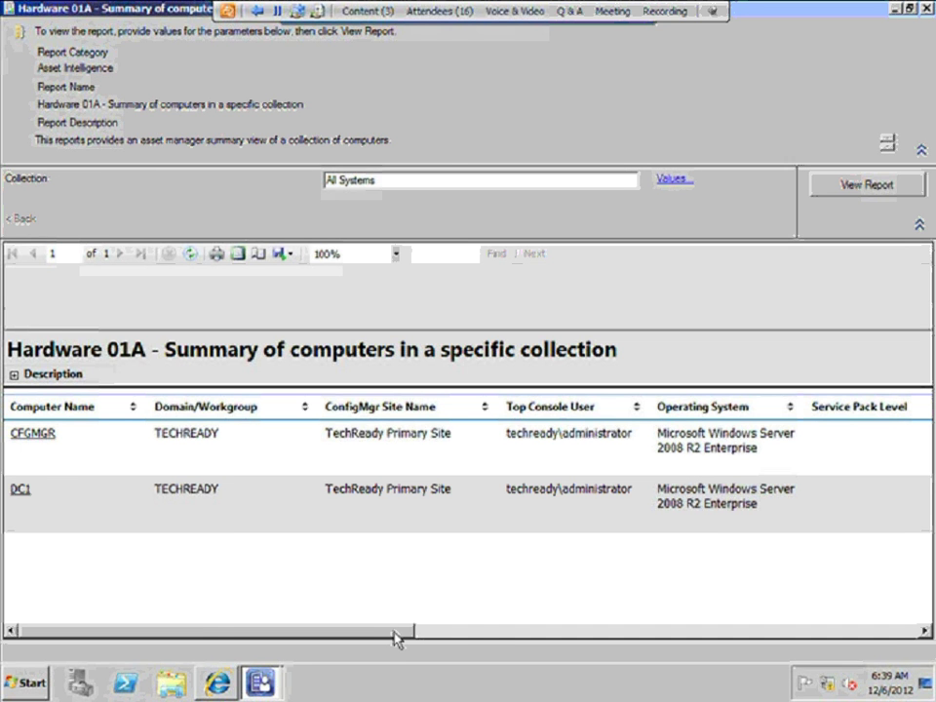
- Review the report's hardware columns, drill down into the computer information for CFGMGR, and close the report window
{"action": "left_click_drag", "start_coordinate": [395, 639], "coordinate": [469, 638]}
{"action": "left_click", "coordinate": [709, 643]}
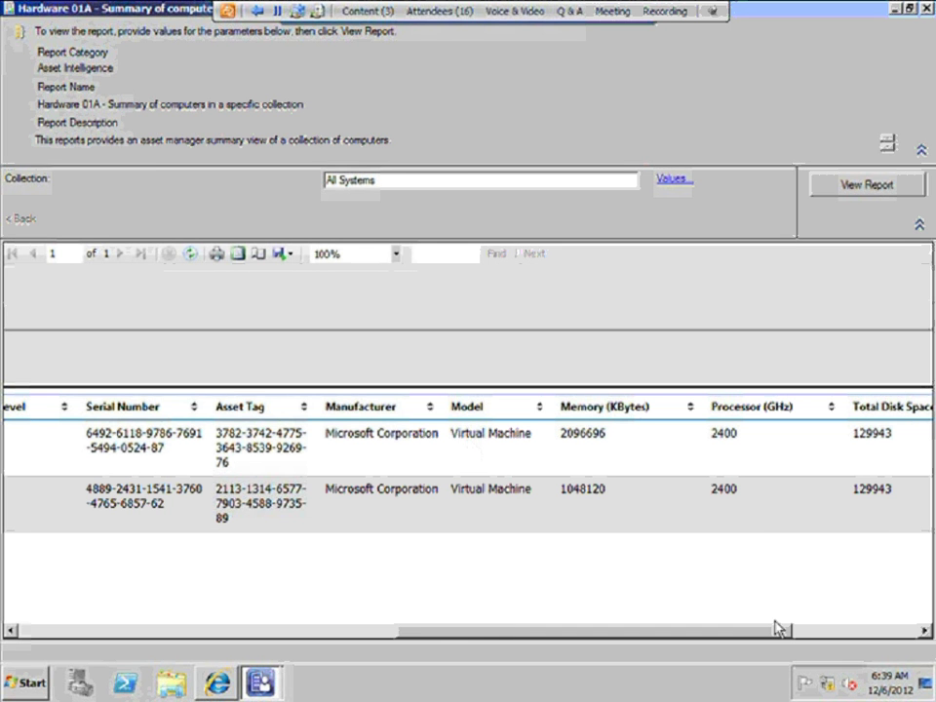
{"action": "left_click", "coordinate": [888, 641]}
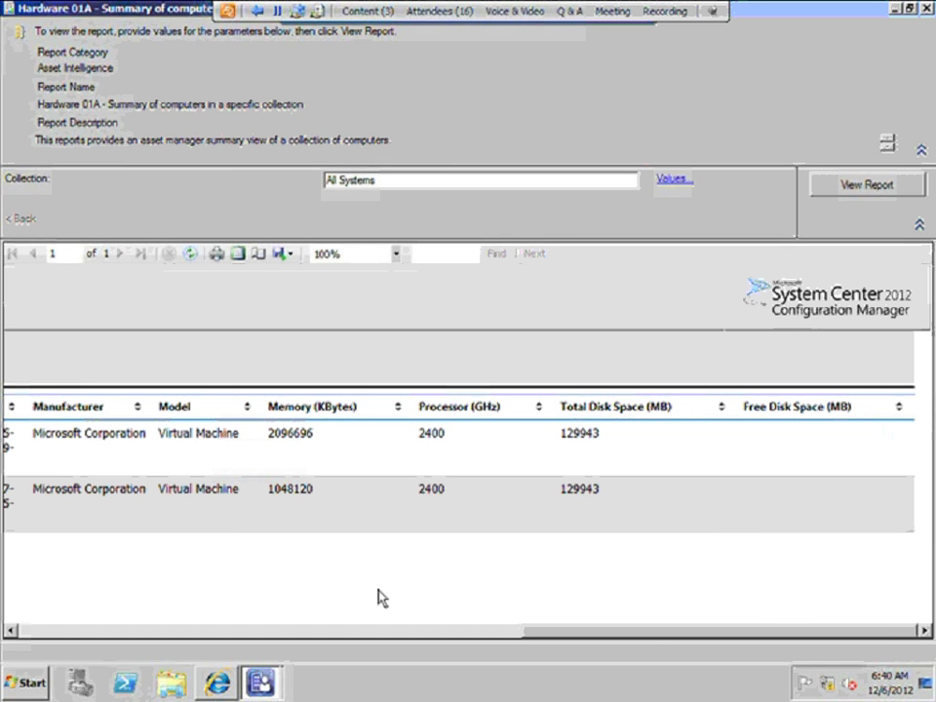
{"action": "left_click_drag", "start_coordinate": [600, 635], "coordinate": [117, 593]}
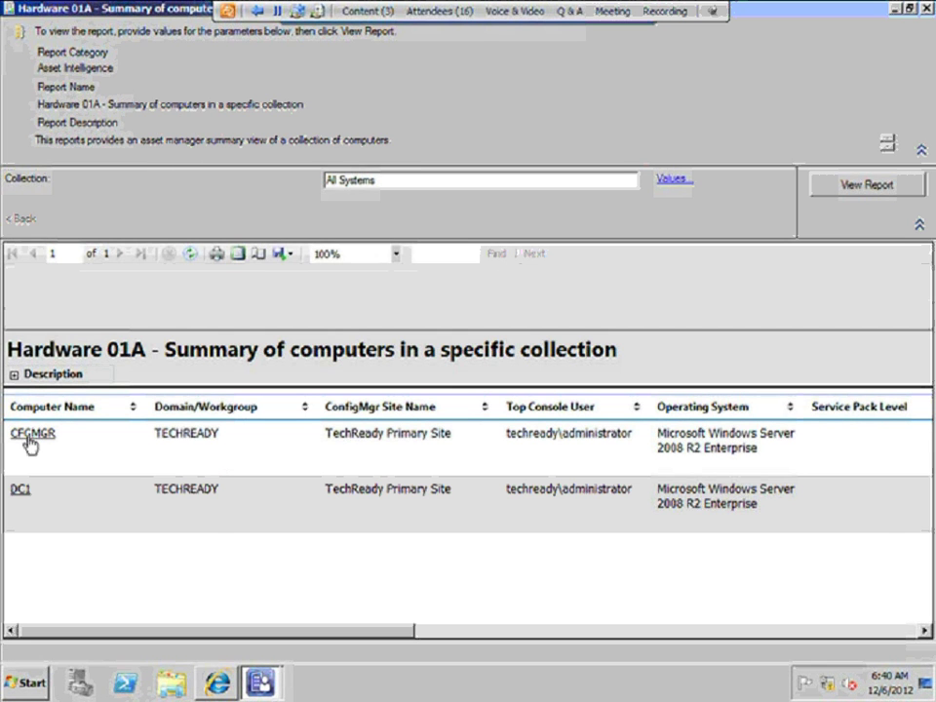
{"action": "left_click", "coordinate": [28, 441]}
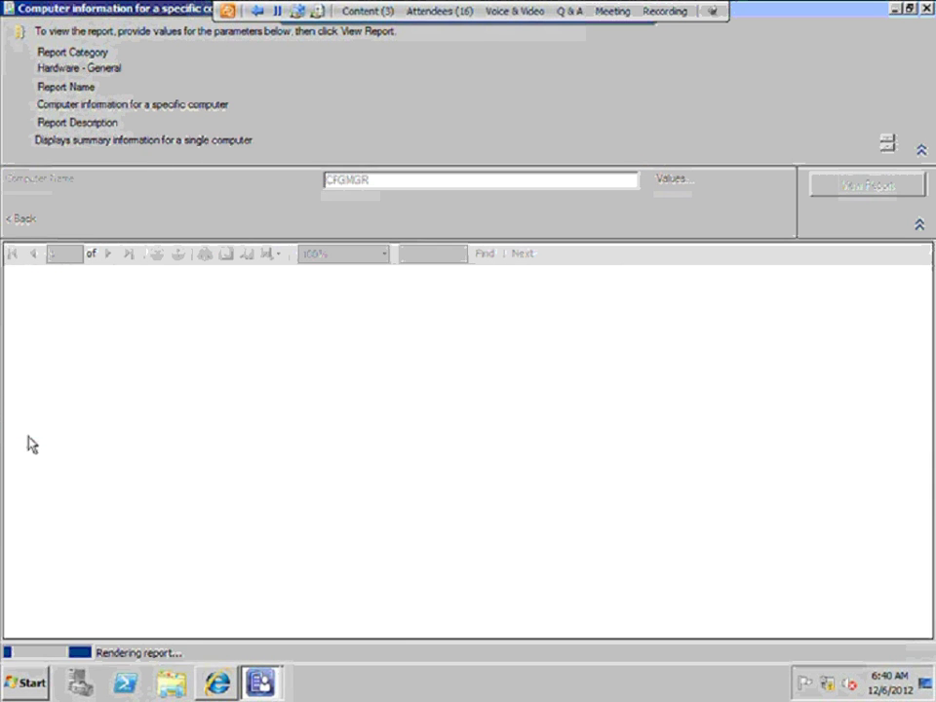
{"action": "left_click", "coordinate": [906, 636]}
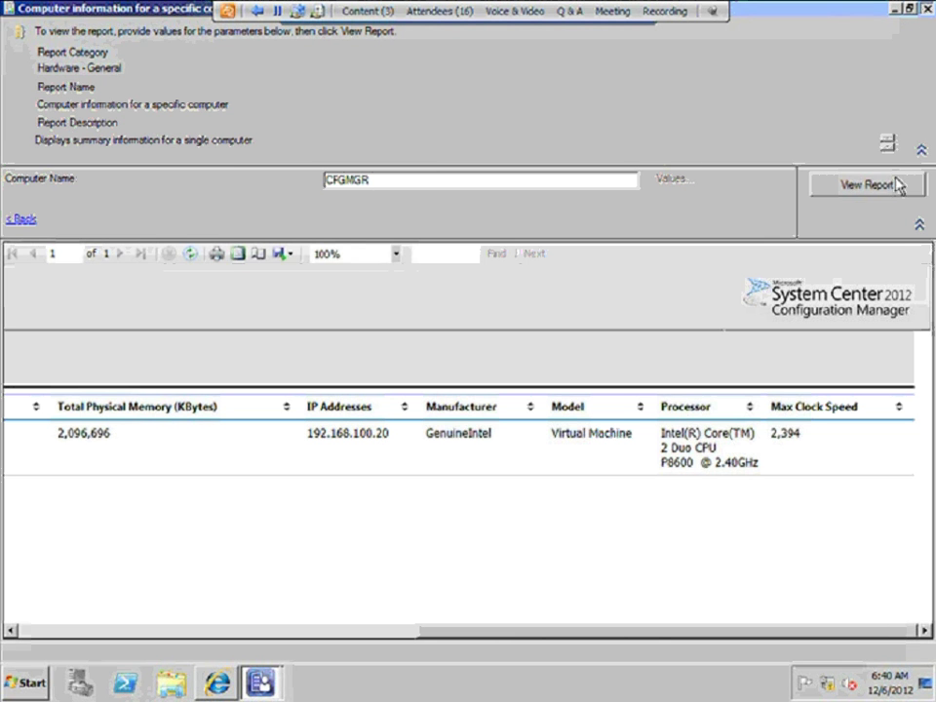
{"action": "key", "text": "alt+F4"}
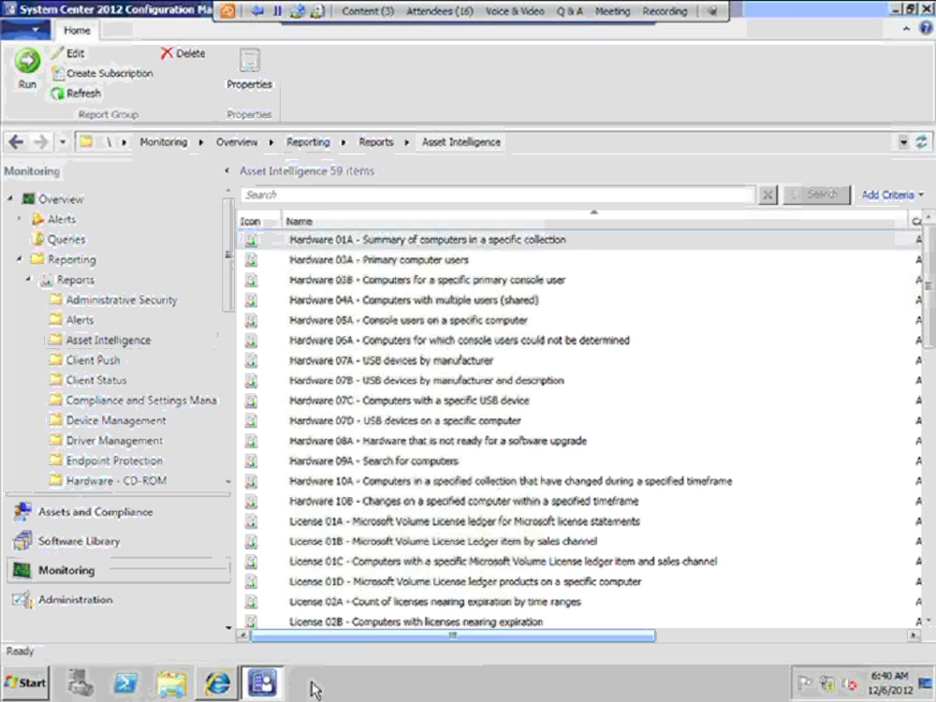
{"action": "left_click", "coordinate": [215, 687]}
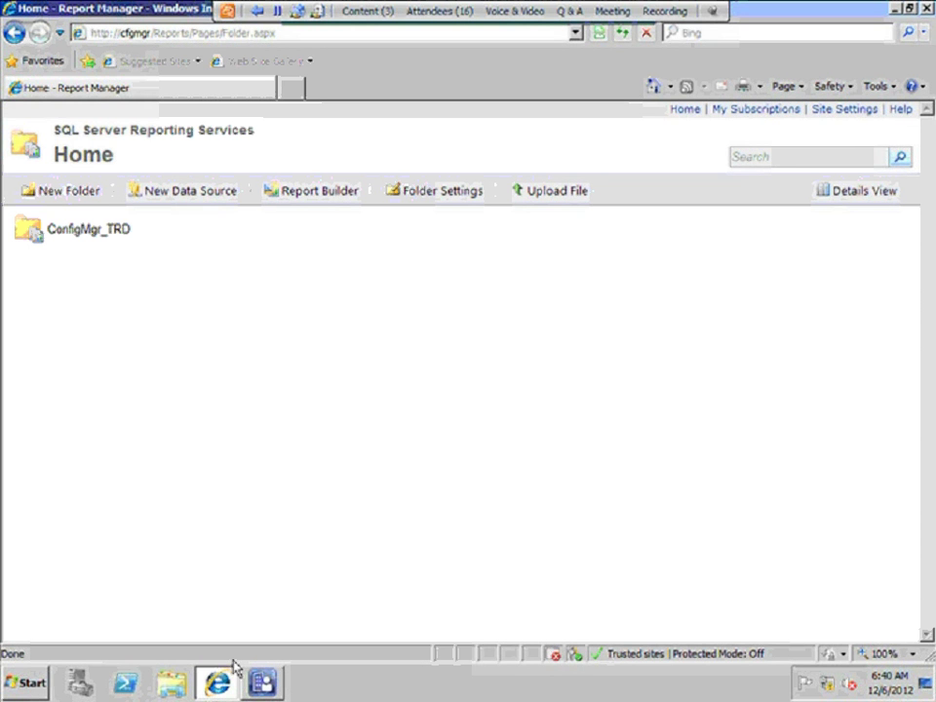
{"action": "left_click", "coordinate": [96, 35]}
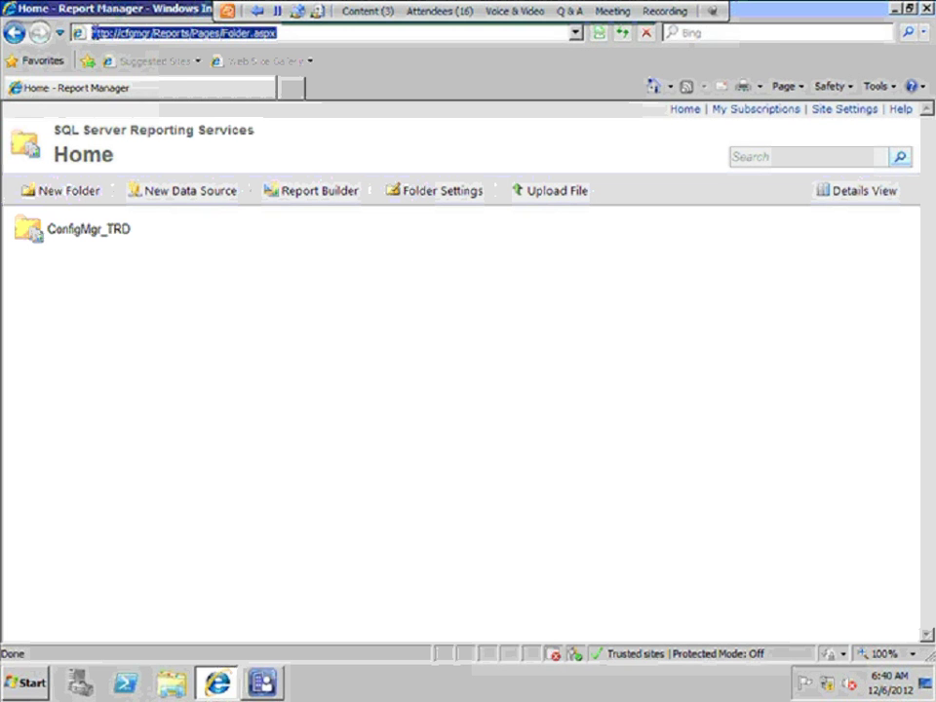
{"action": "left_click", "coordinate": [95, 33]}
{"action": "left_click_drag", "start_coordinate": [93, 34], "coordinate": [190, 33]}
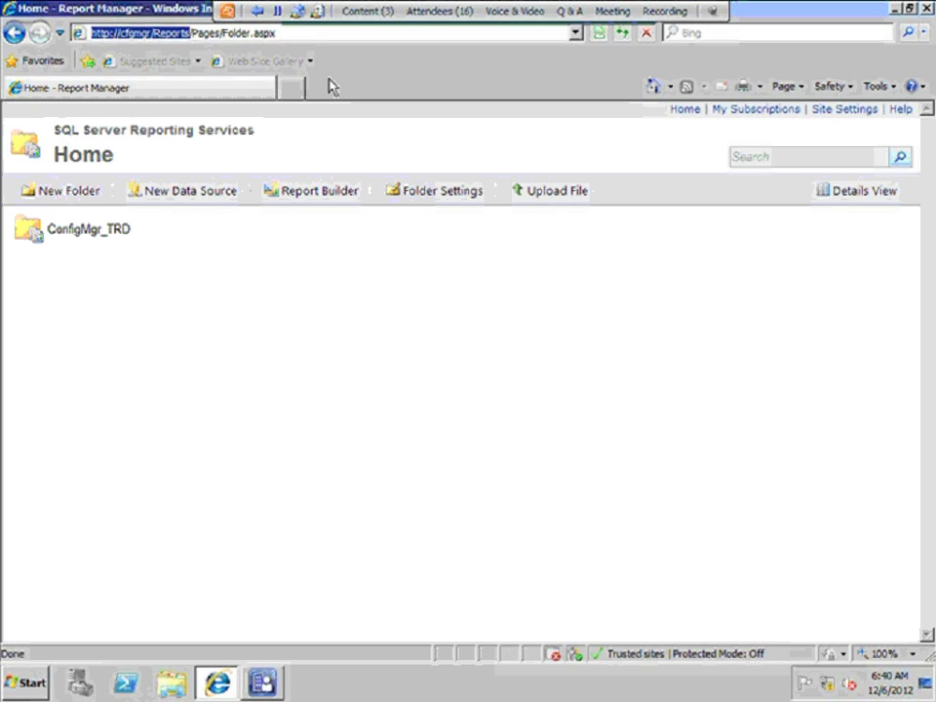
- Run the Hardware 01A computer summary report from the Asset Intelligence folder of ConfigMgr_TRD for the All Systems collection
{"action": "left_click", "coordinate": [85, 236]}
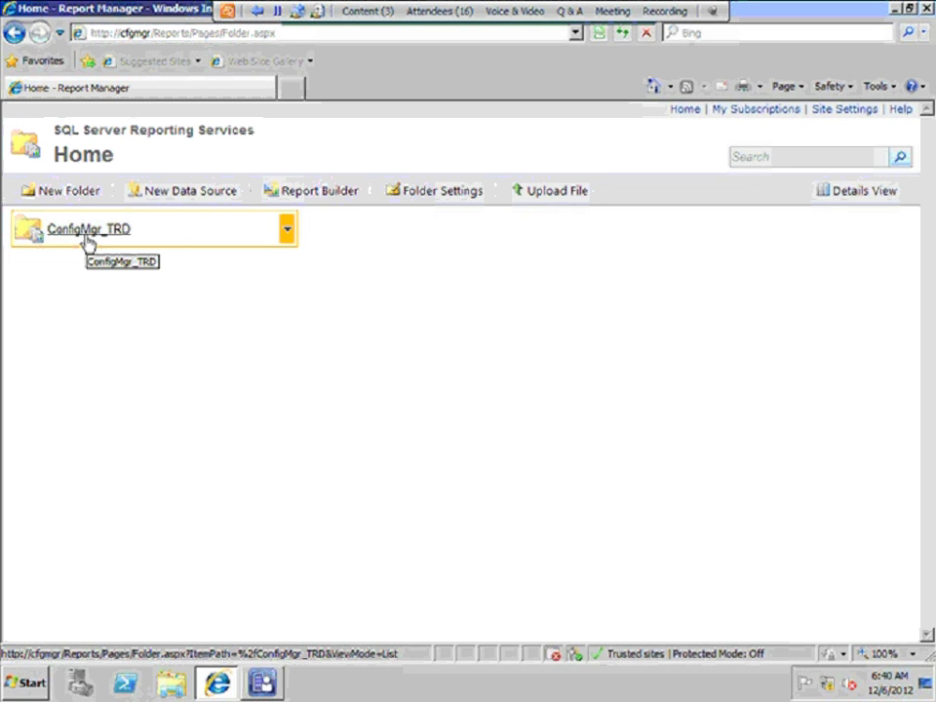
{"action": "left_click", "coordinate": [97, 201]}
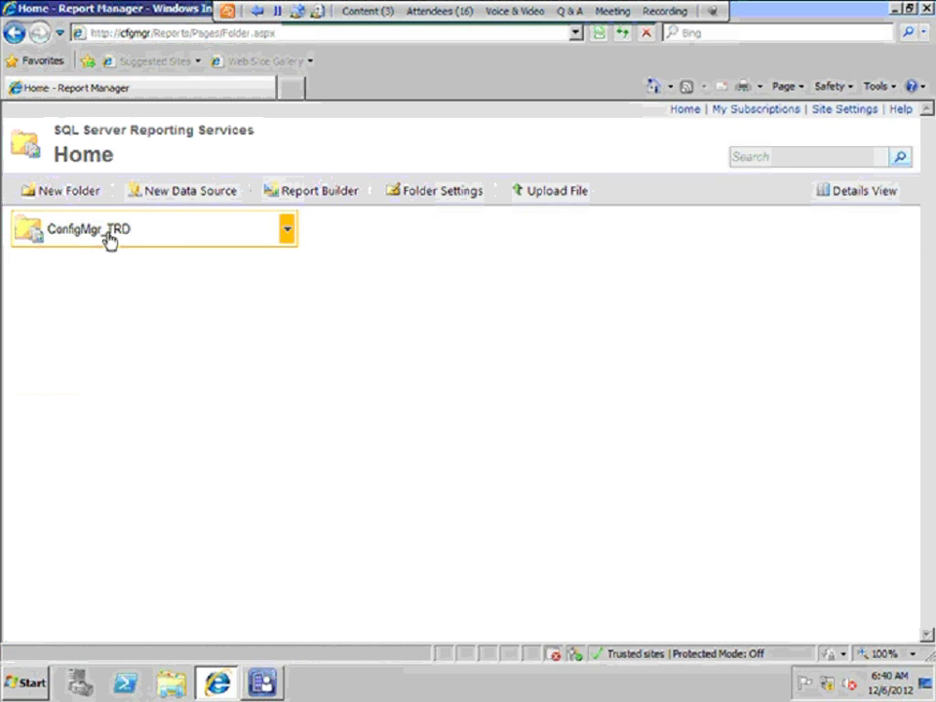
{"action": "left_click", "coordinate": [109, 240]}
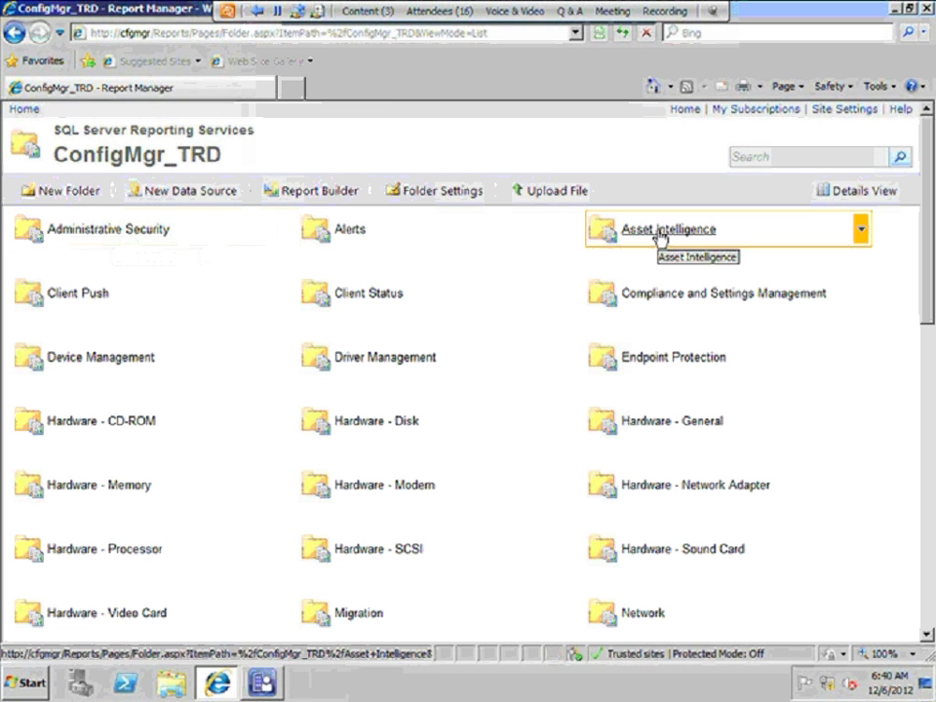
{"action": "left_click", "coordinate": [660, 232]}
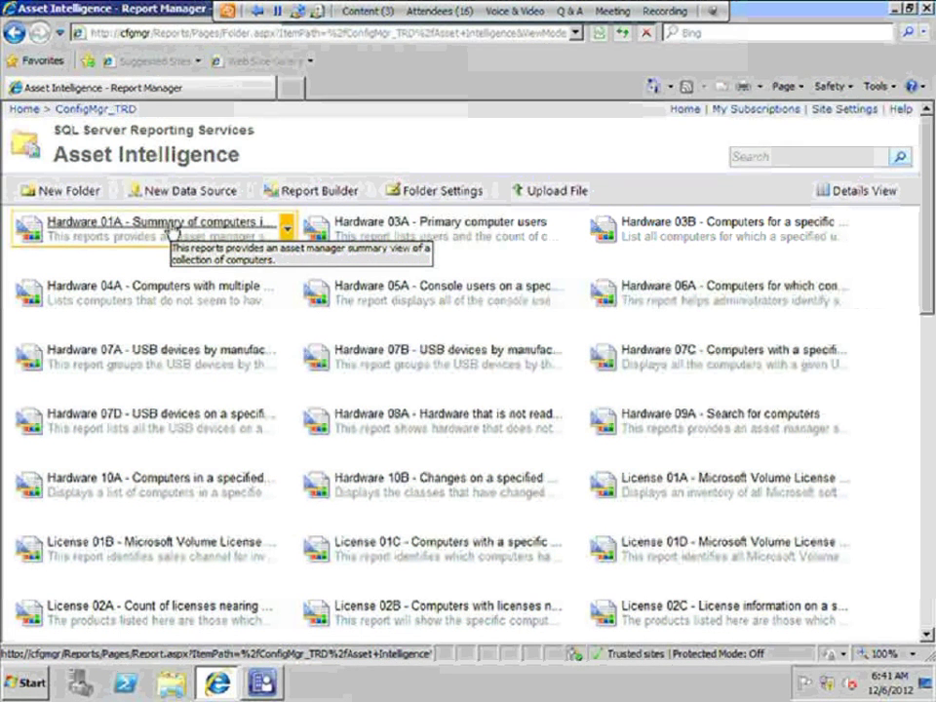
{"action": "left_click", "coordinate": [171, 230]}
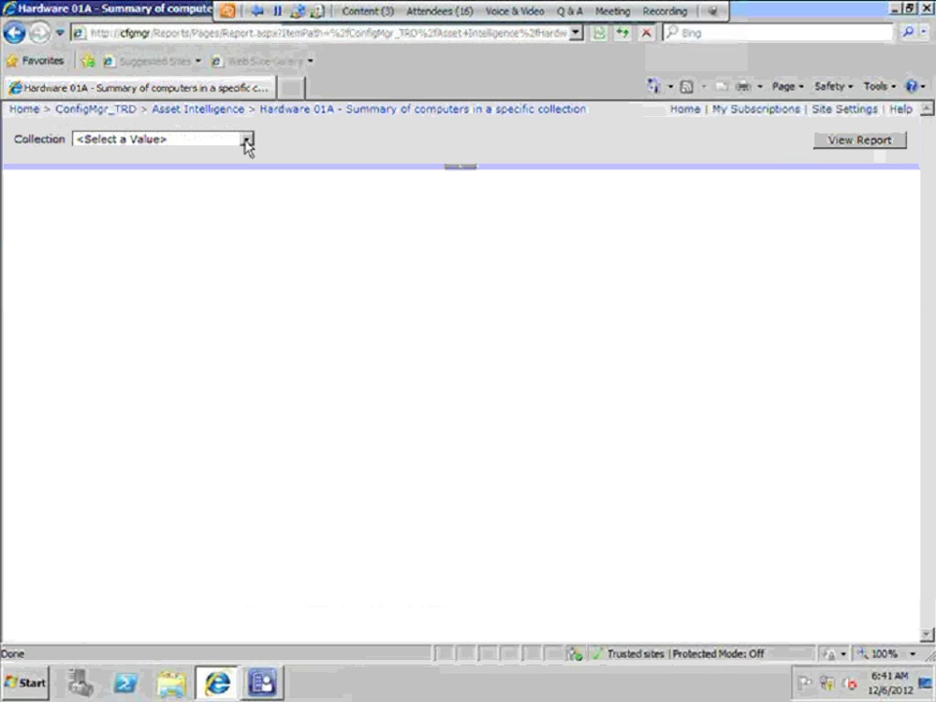
{"action": "left_click", "coordinate": [247, 146]}
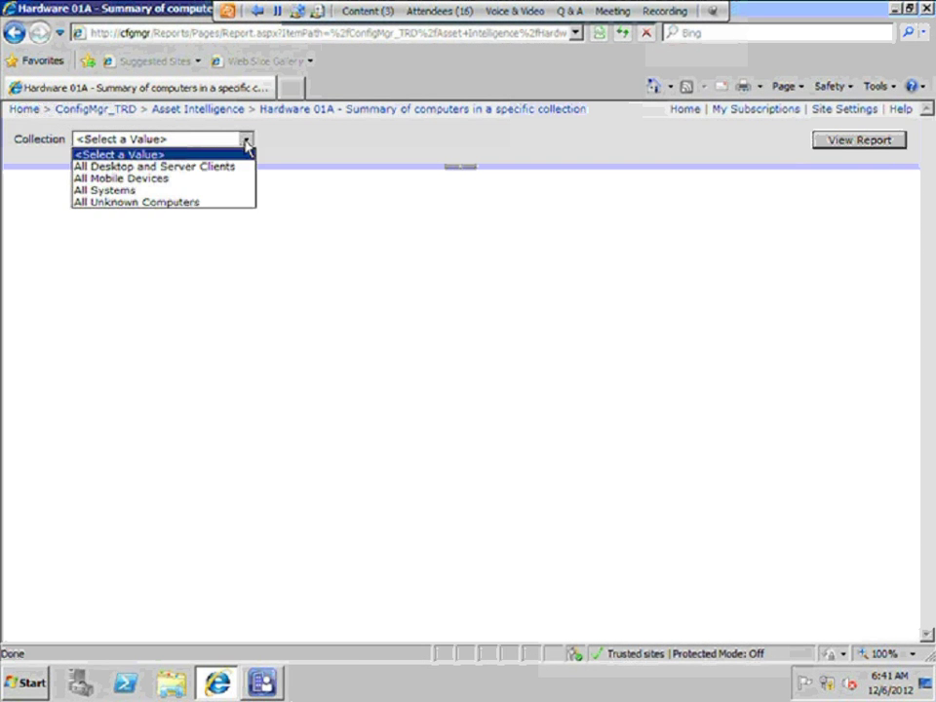
{"action": "left_click", "coordinate": [177, 191]}
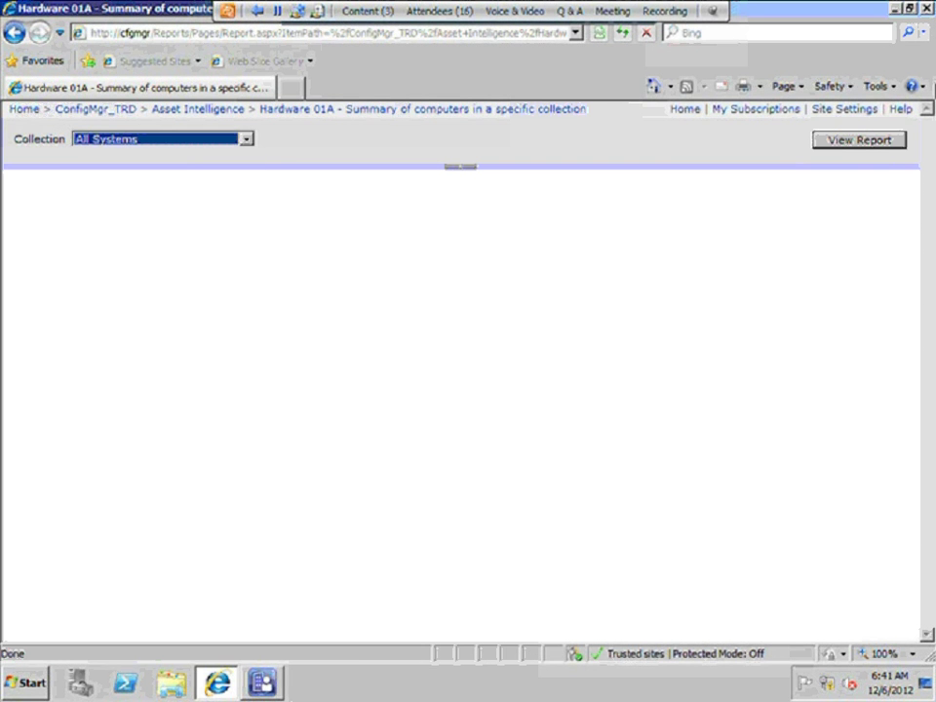
{"action": "left_click", "coordinate": [860, 140]}
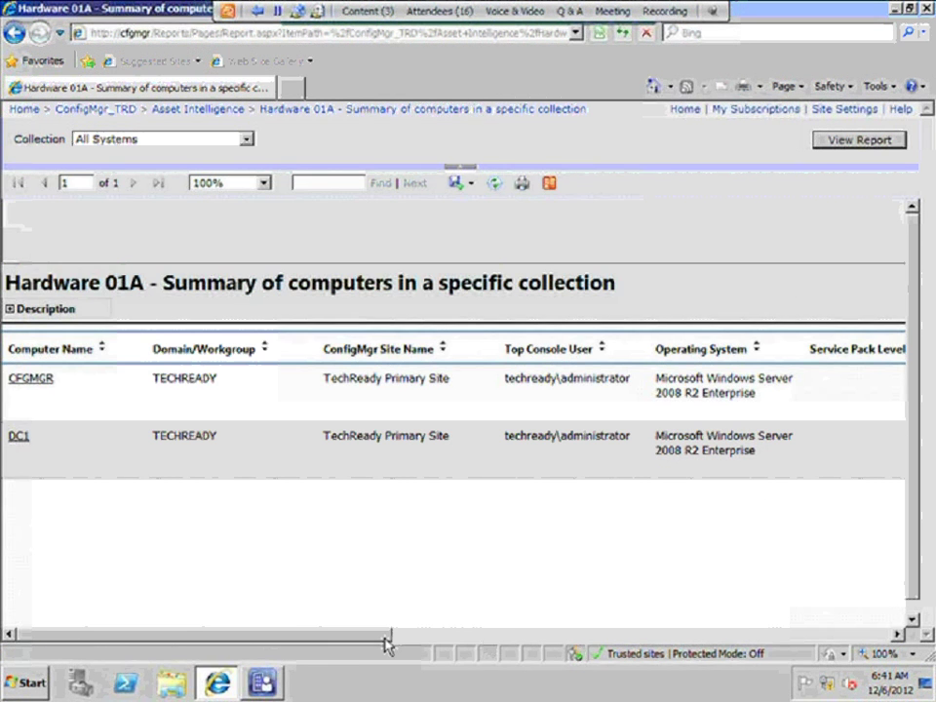
- Examine the web report's columns through to Free Disk Space, and show the available export formats without exporting
{"action": "left_click", "coordinate": [464, 635]}
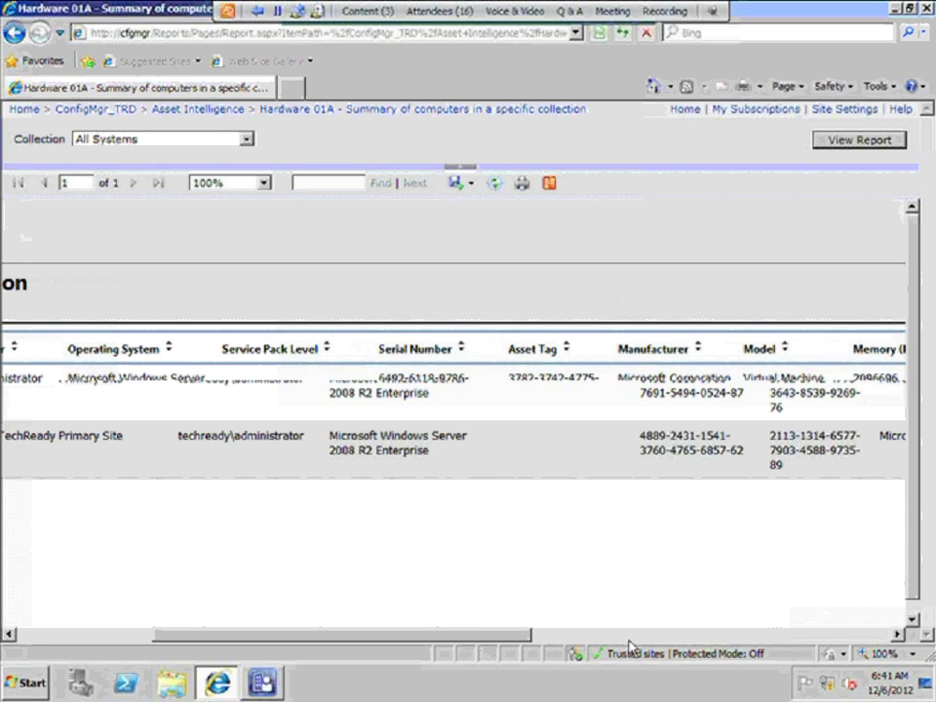
{"action": "left_click", "coordinate": [634, 639]}
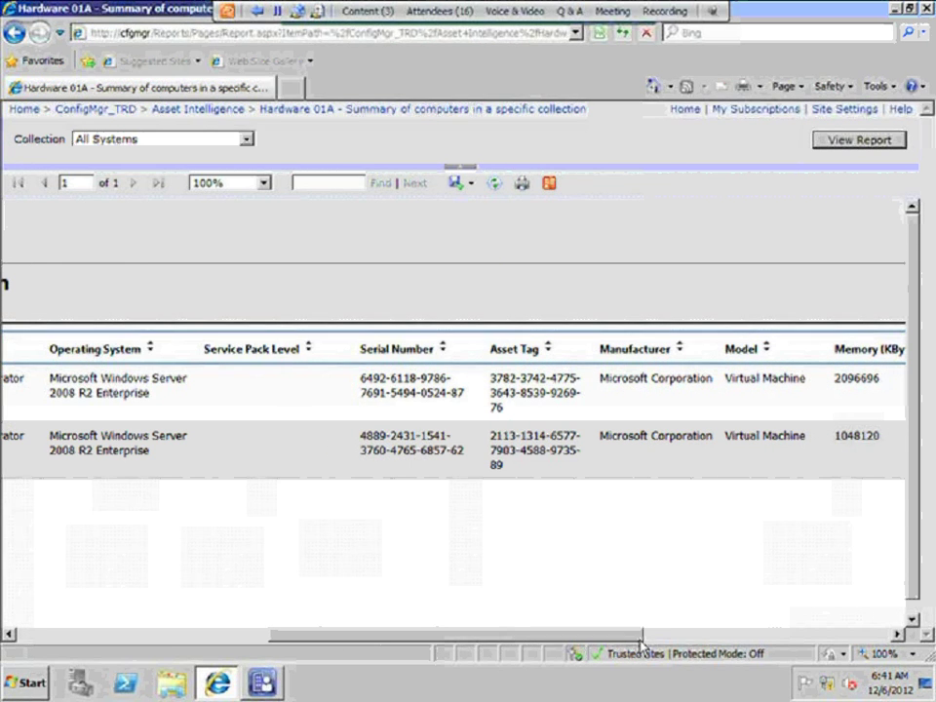
{"action": "left_click", "coordinate": [673, 635]}
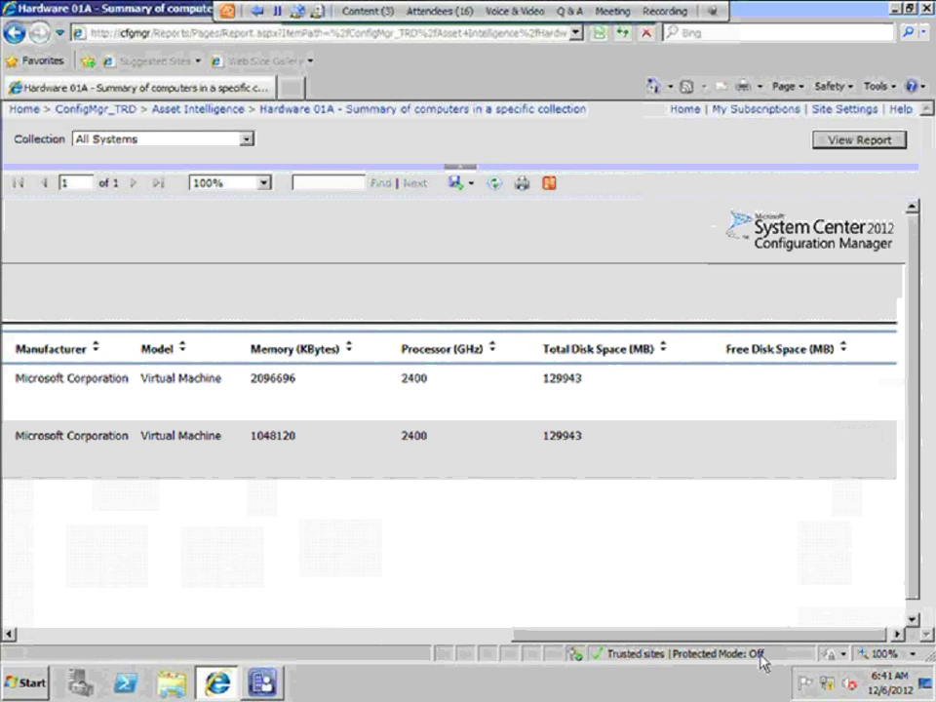
{"action": "left_click", "coordinate": [507, 637]}
{"action": "left_click", "coordinate": [377, 636]}
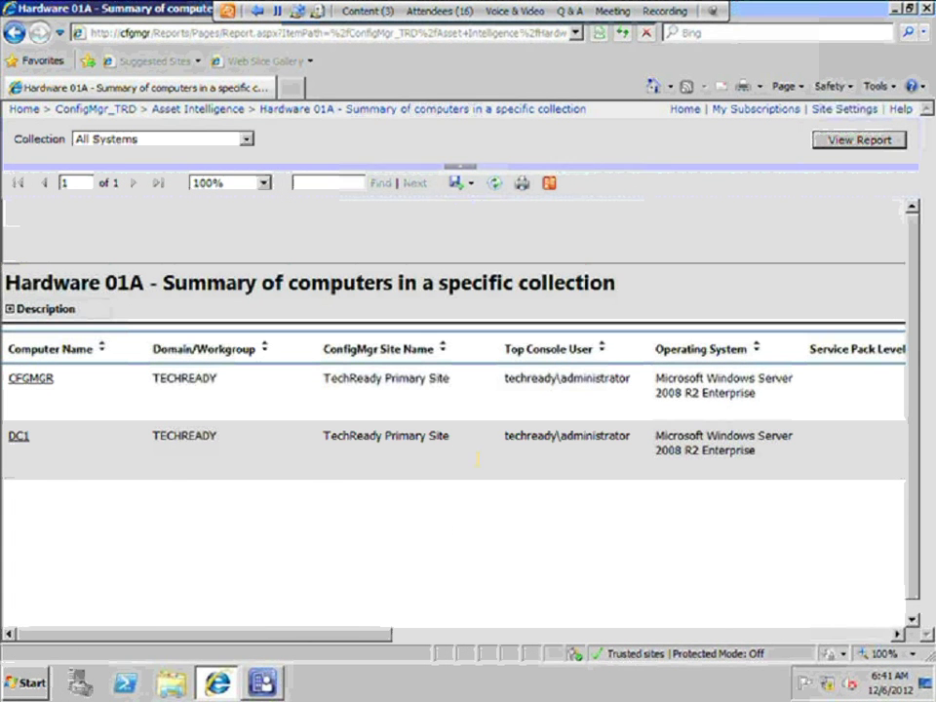
{"action": "left_click", "coordinate": [471, 185]}
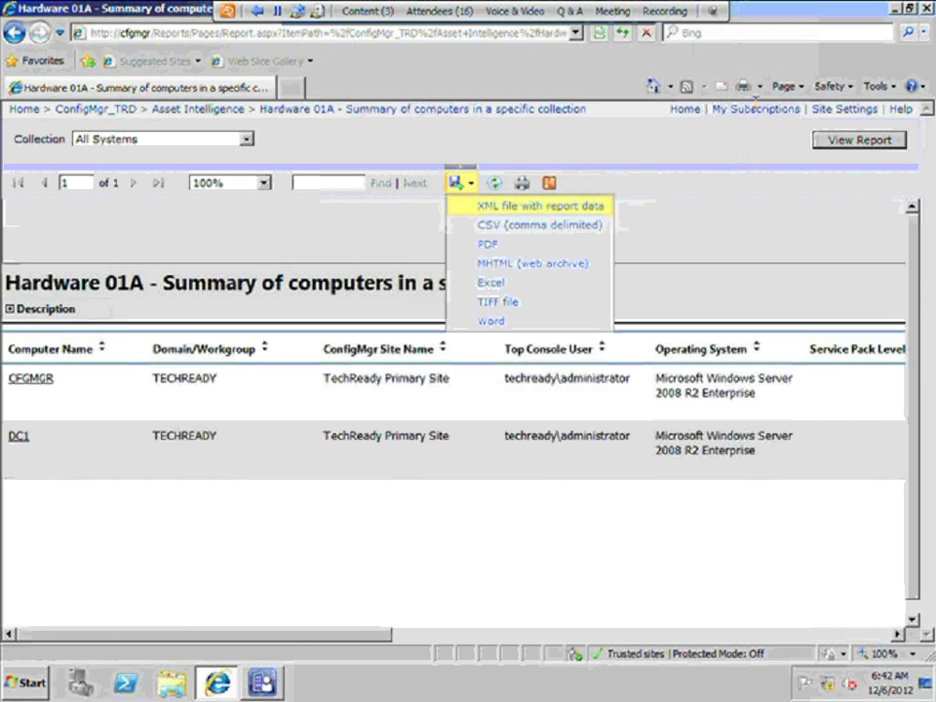
{"action": "left_click", "coordinate": [759, 234]}
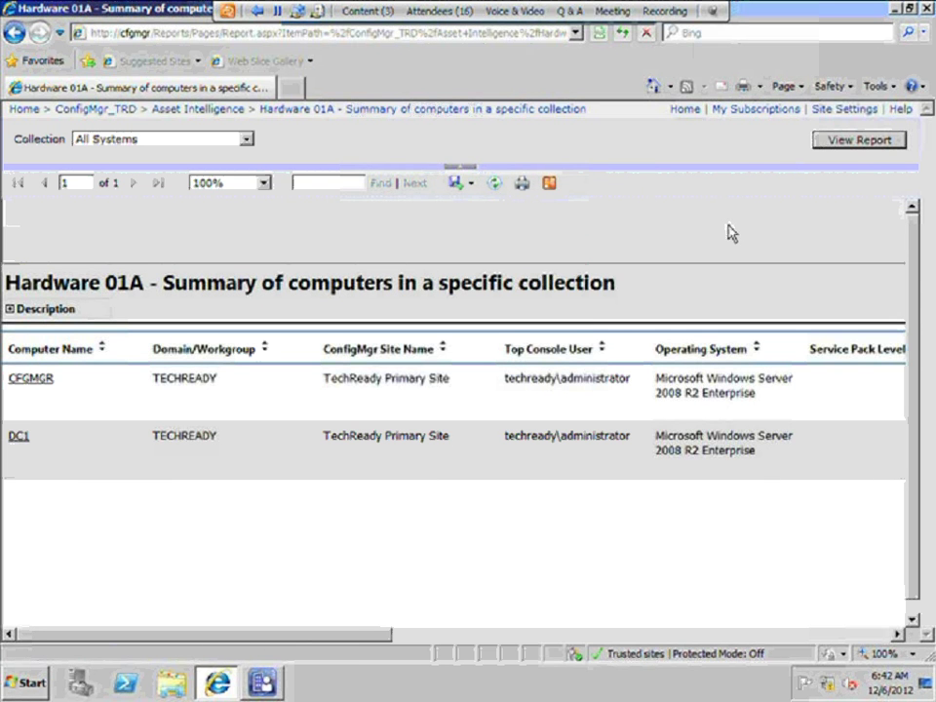
- Switch to the Configuration Manager console and view the details of the administrator account under Security's Administrative Users
{"action": "left_click", "coordinate": [265, 685]}
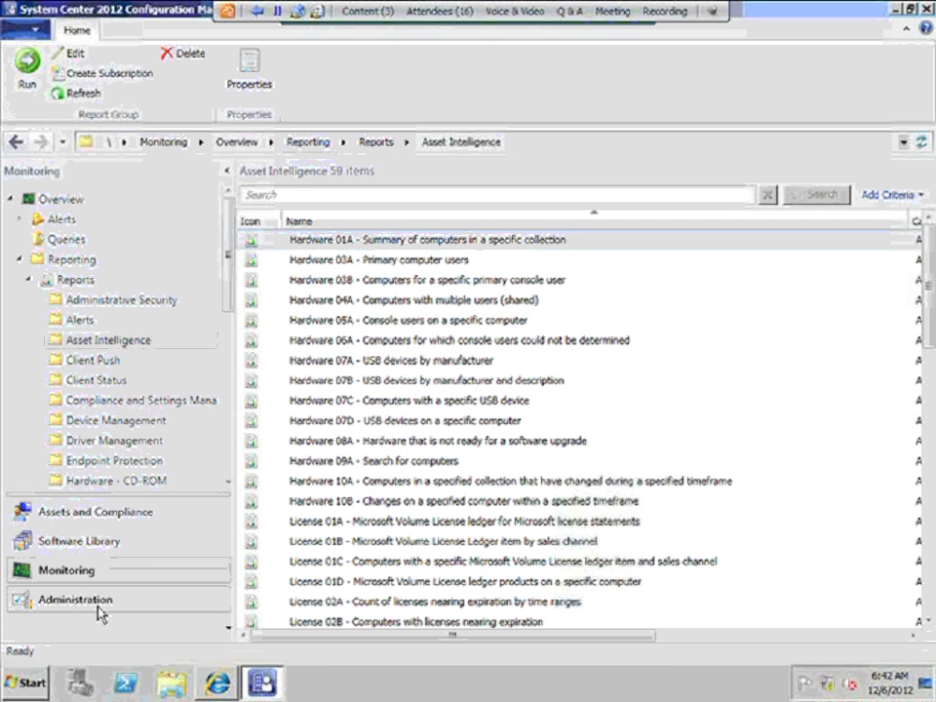
{"action": "left_click", "coordinate": [97, 603]}
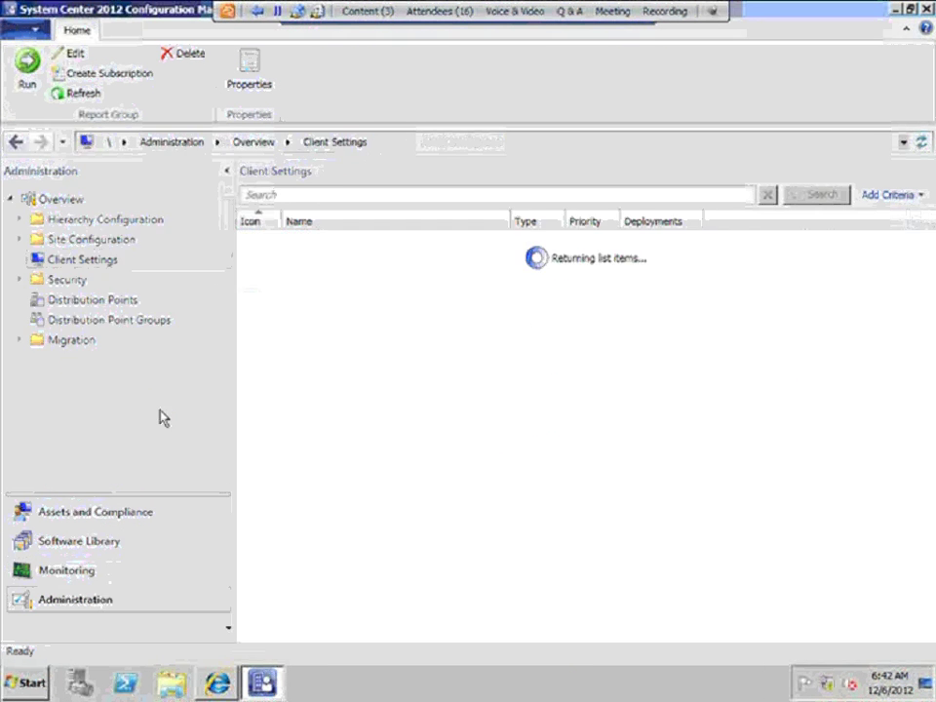
{"action": "left_click", "coordinate": [20, 279]}
{"action": "left_click", "coordinate": [97, 302]}
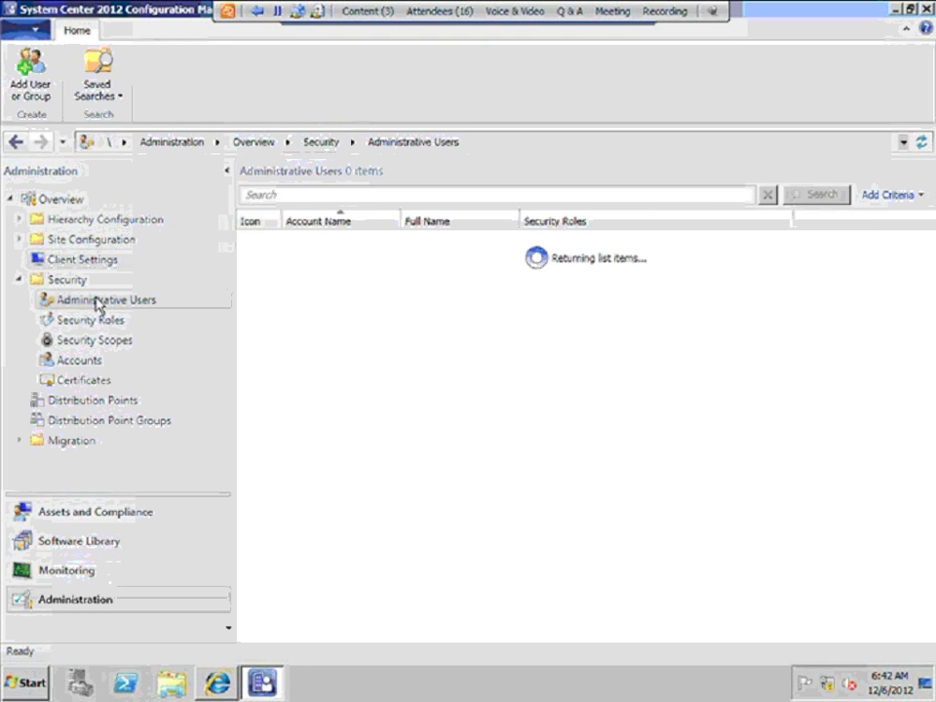
{"action": "left_click", "coordinate": [345, 239]}
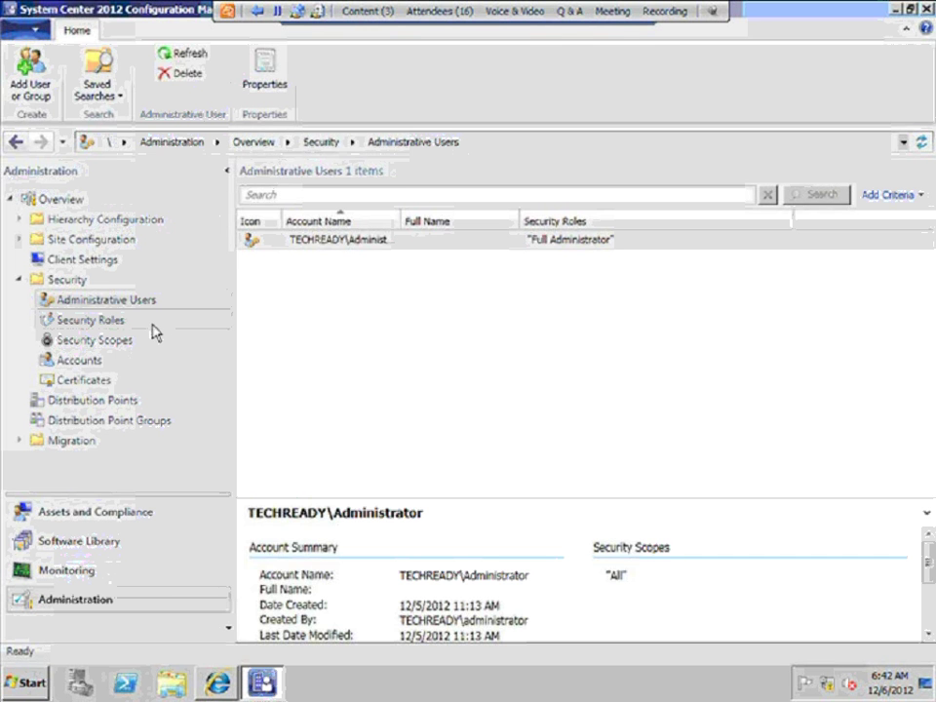
- Display the permissions of the Read-only Analyst role under Security Roles
{"action": "left_click", "coordinate": [142, 325]}
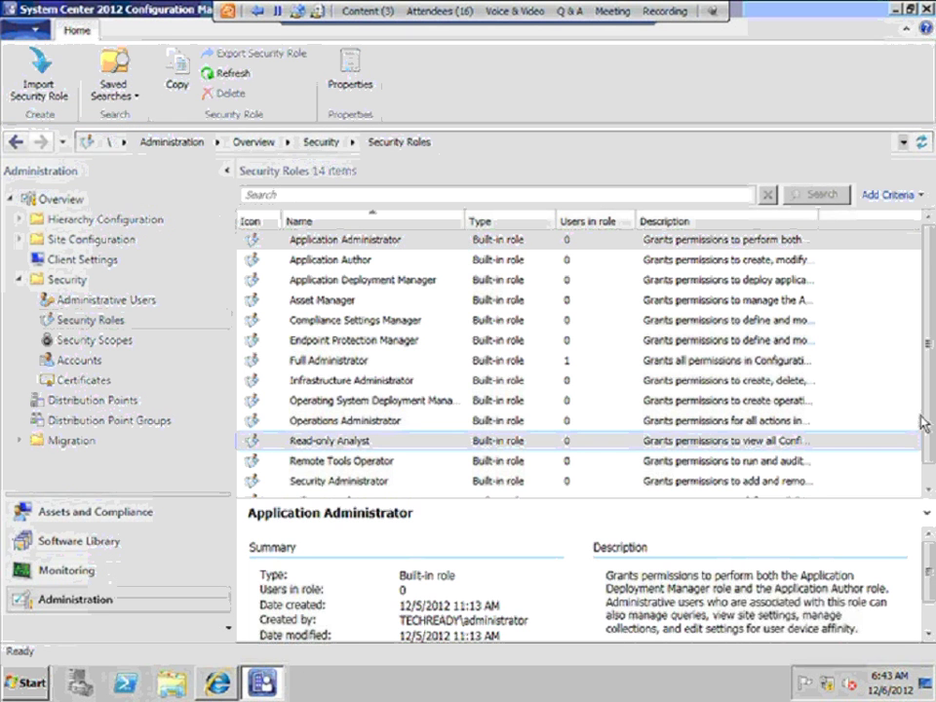
{"action": "scroll", "coordinate": [353, 427], "scroll_direction": "down", "scroll_amount": 1}
{"action": "left_click", "coordinate": [351, 421]}
{"action": "right_click", "coordinate": [339, 421]}
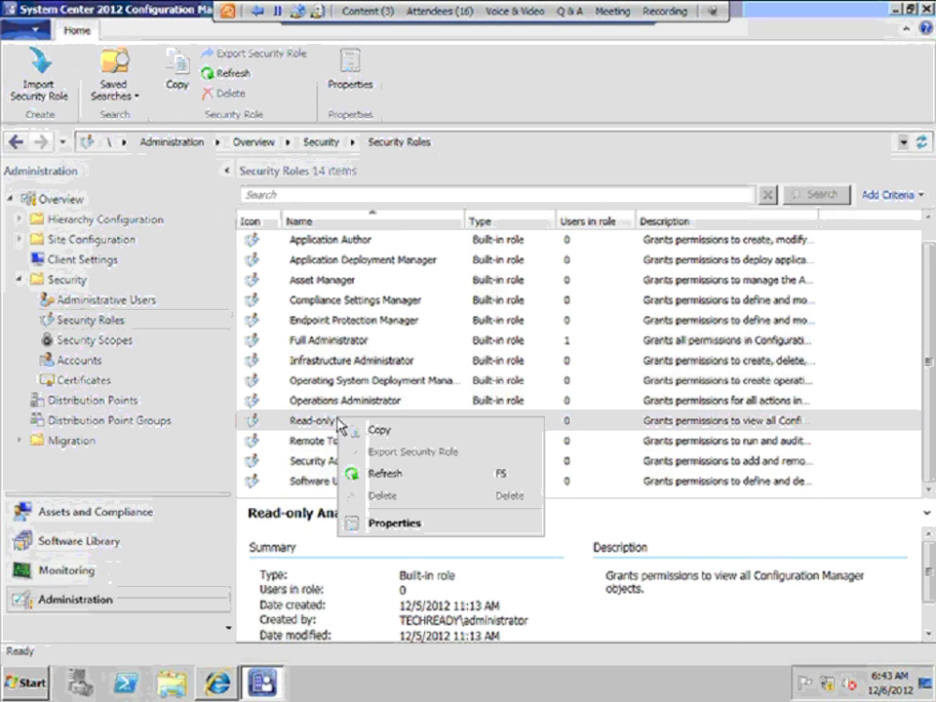
{"action": "left_click", "coordinate": [390, 523]}
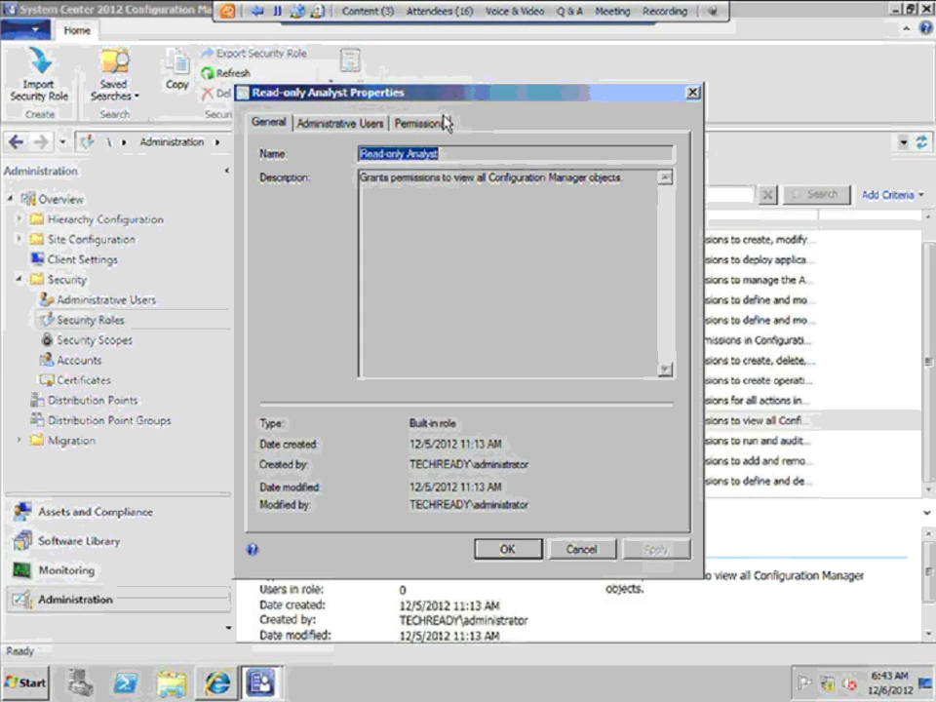
{"action": "left_click", "coordinate": [445, 122]}
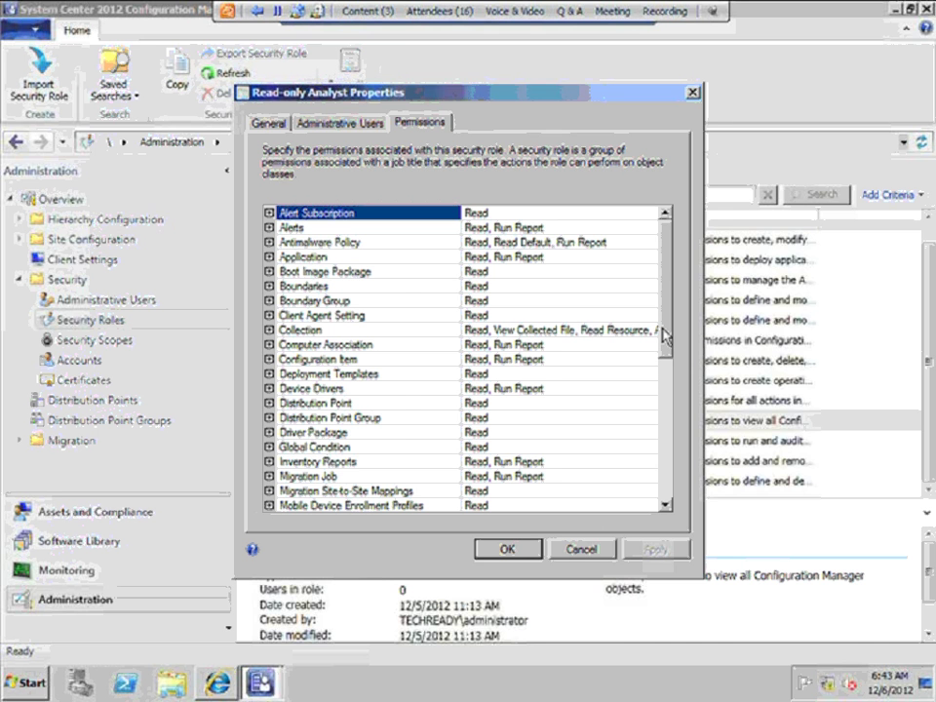
- Review the Read-only Analyst role's full permission list, expand the Software Titles entry, and close the role's properties without changes
{"action": "left_click", "coordinate": [664, 437]}
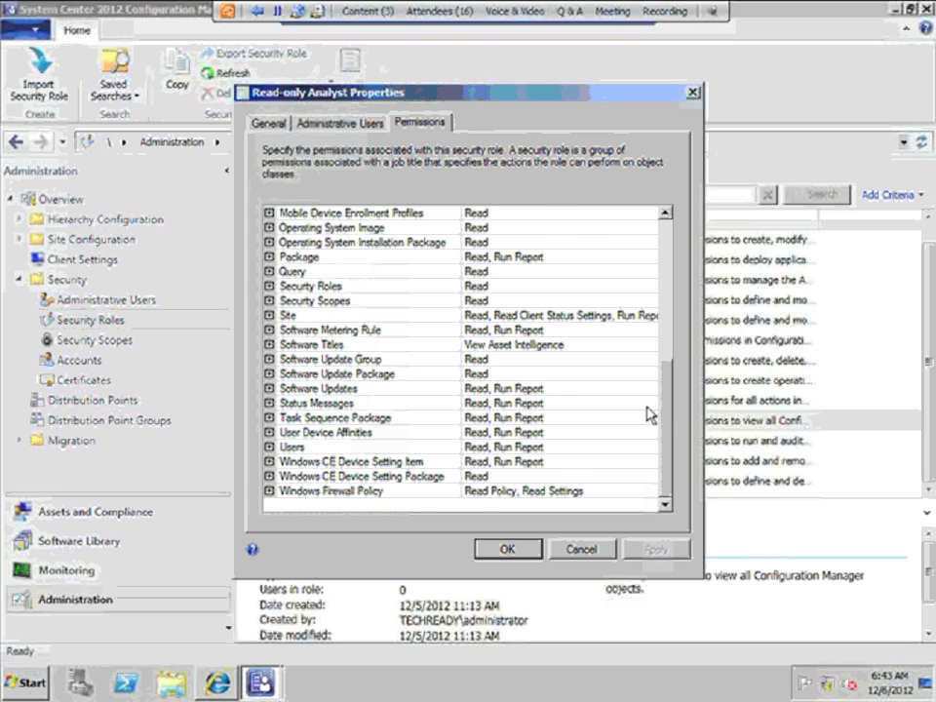
{"action": "left_click_drag", "start_coordinate": [648, 412], "coordinate": [675, 273]}
{"action": "key", "text": "Home"}
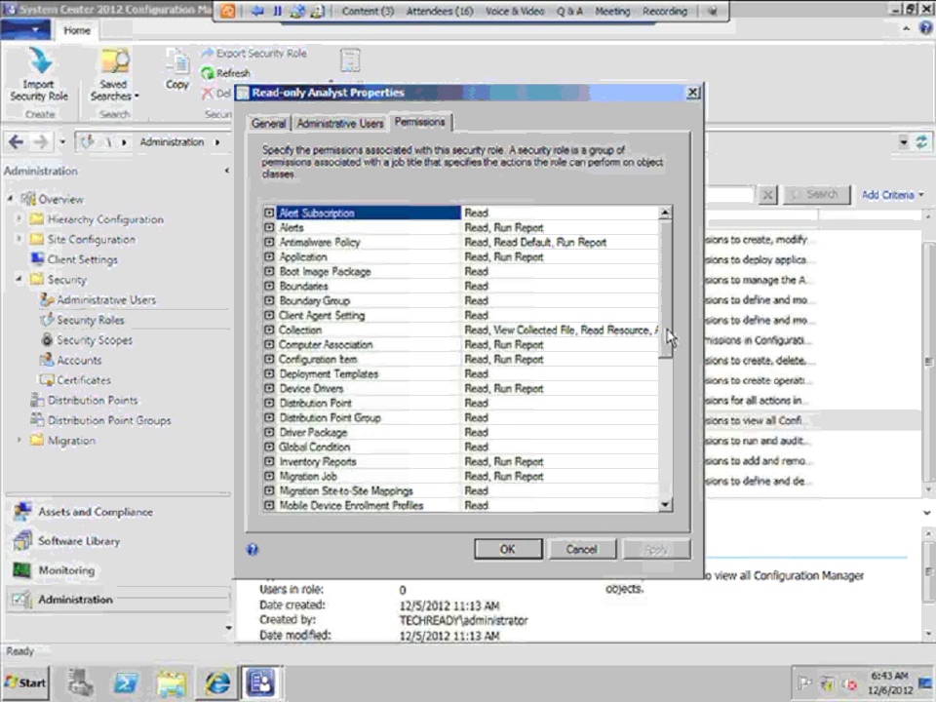
{"action": "key", "text": "Down"}
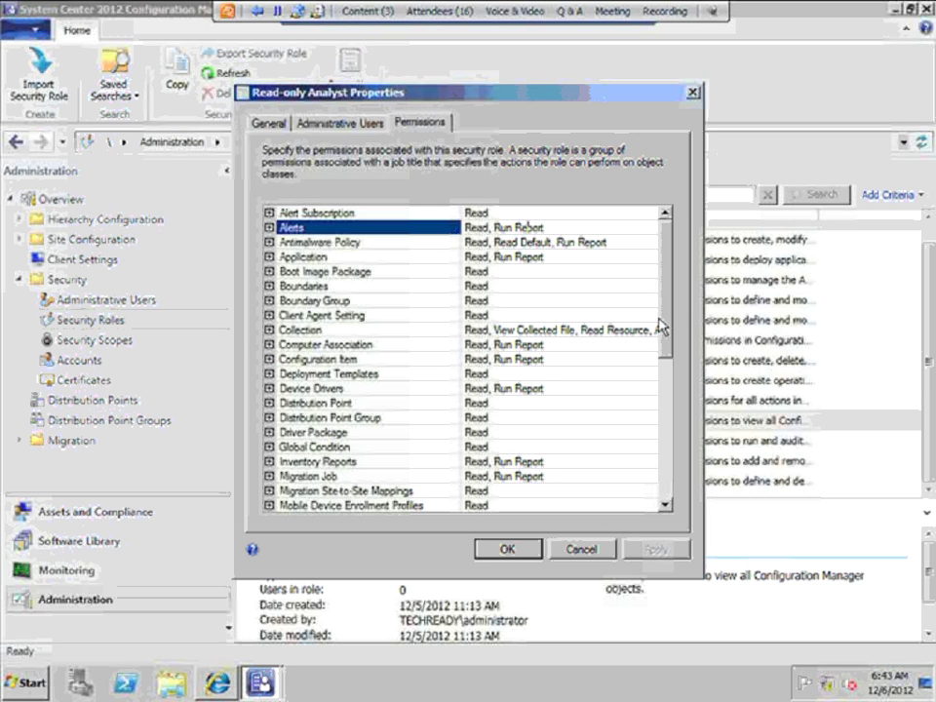
{"action": "scroll", "coordinate": [656, 329], "scroll_direction": "down", "scroll_amount": 1}
{"action": "scroll", "coordinate": [656, 334], "scroll_direction": "down", "scroll_amount": 2}
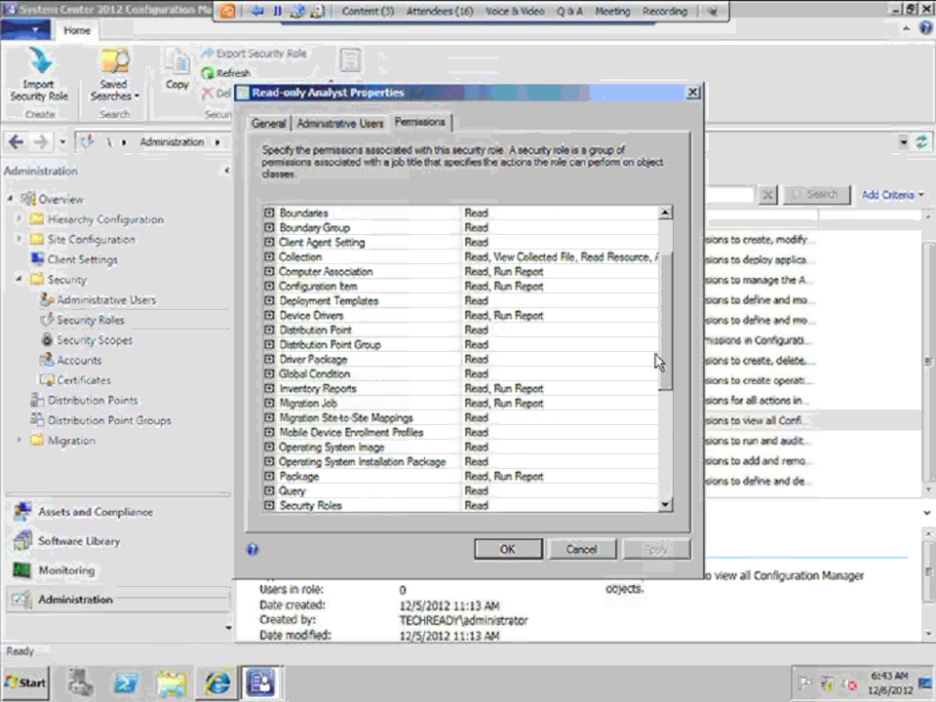
{"action": "scroll", "coordinate": [659, 380], "scroll_direction": "down", "scroll_amount": 1}
{"action": "scroll", "coordinate": [659, 388], "scroll_direction": "down", "scroll_amount": 1}
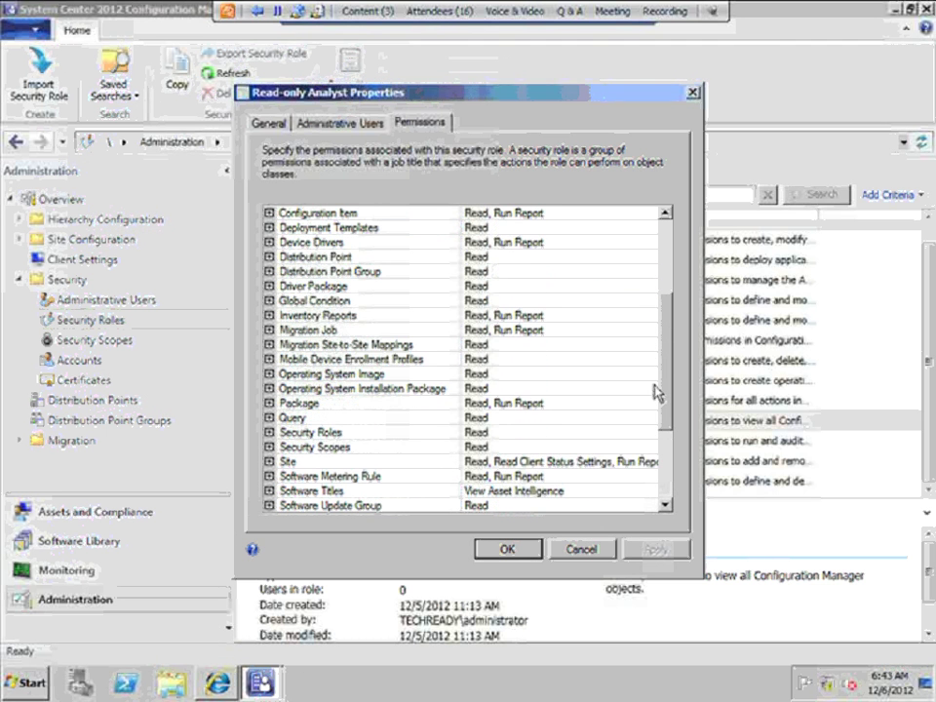
{"action": "scroll", "coordinate": [656, 400], "scroll_direction": "down", "scroll_amount": 1}
{"action": "scroll", "coordinate": [661, 420], "scroll_direction": "down", "scroll_amount": 2}
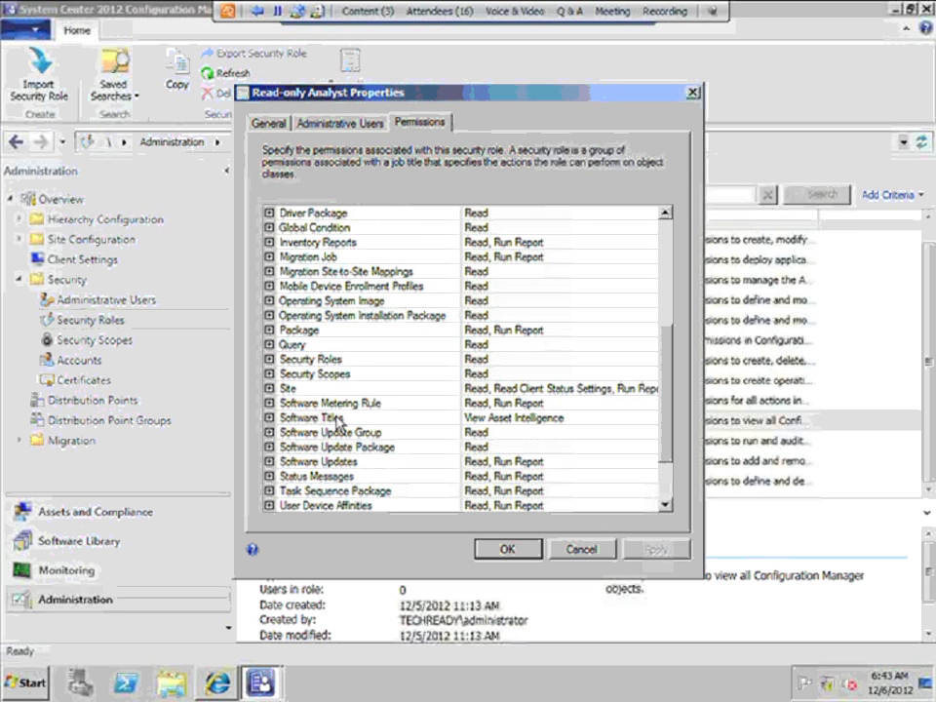
{"action": "double_click", "coordinate": [339, 422]}
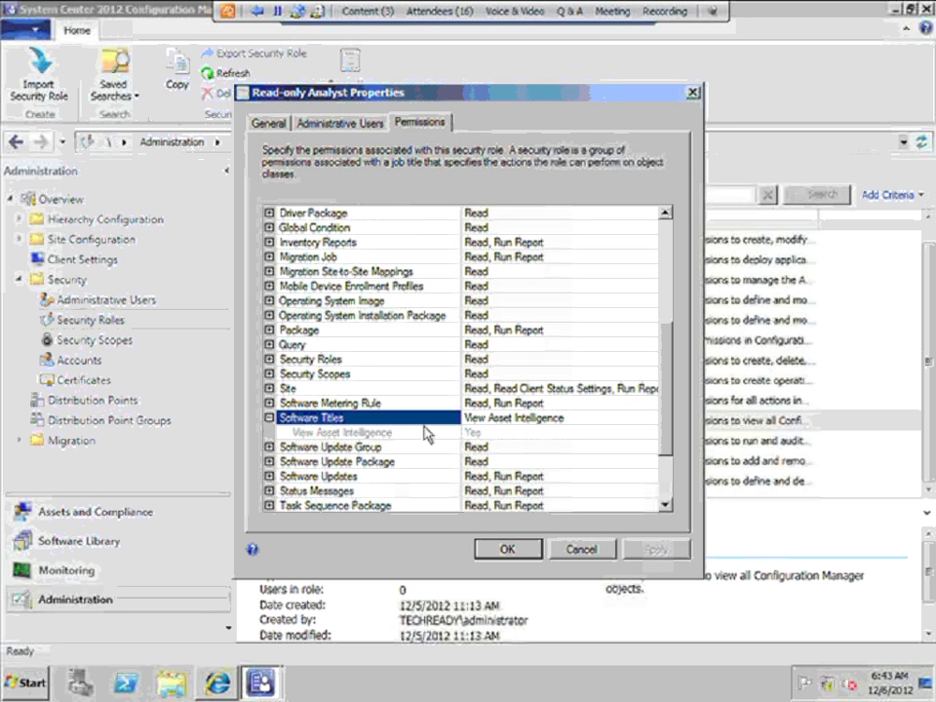
{"action": "left_click", "coordinate": [694, 94]}
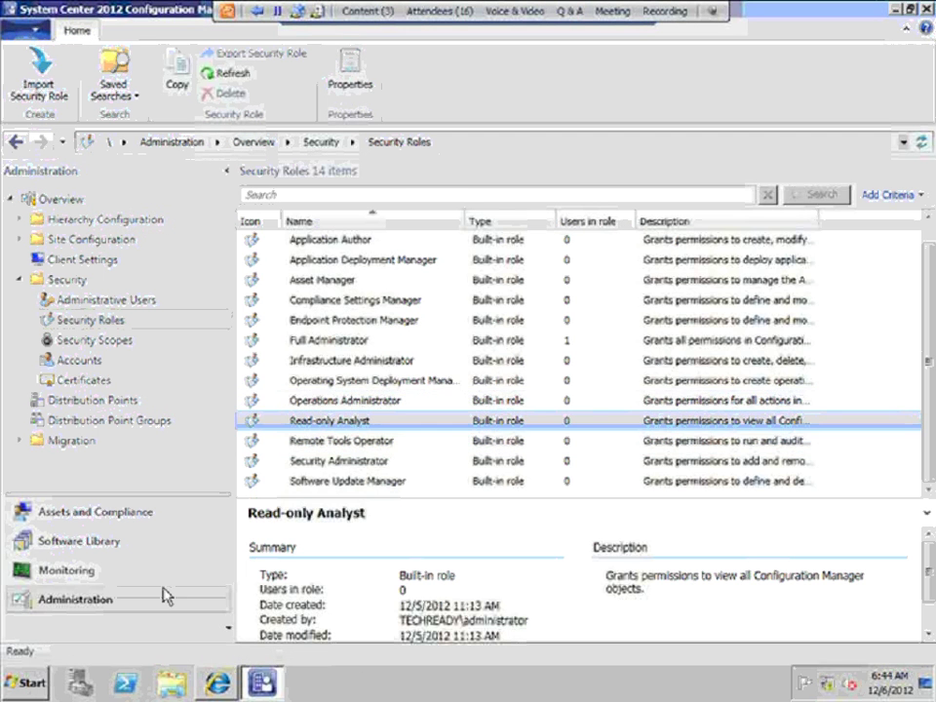
- Open the Software 01A installed software summary report from the Asset Intelligence reports in Monitoring, and maximize its window
{"action": "left_click", "coordinate": [84, 574]}
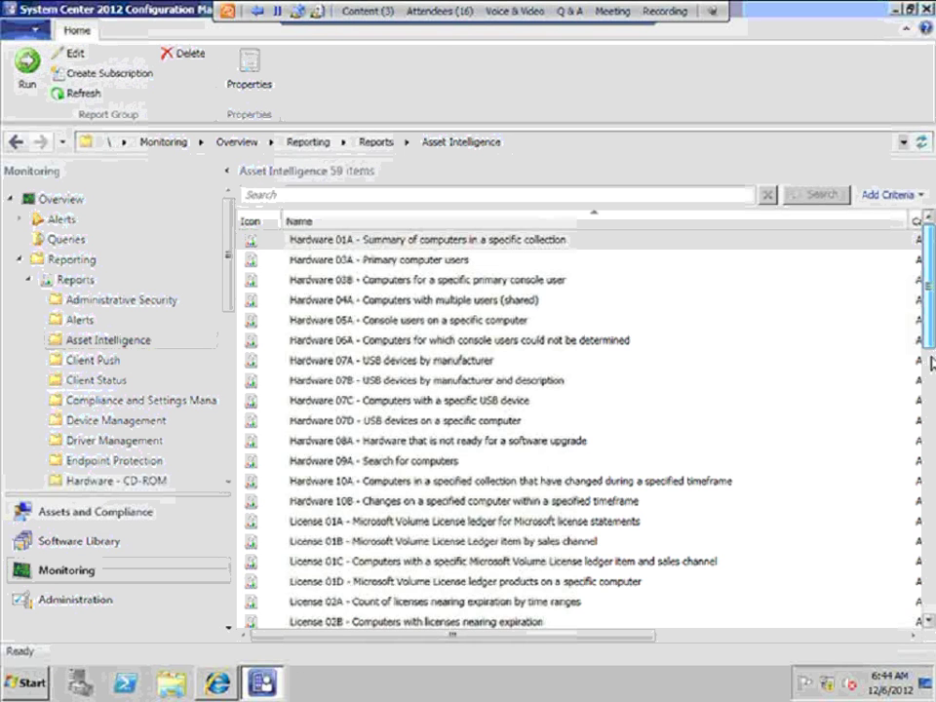
{"action": "scroll", "coordinate": [933, 366], "scroll_direction": "down", "scroll_amount": 2}
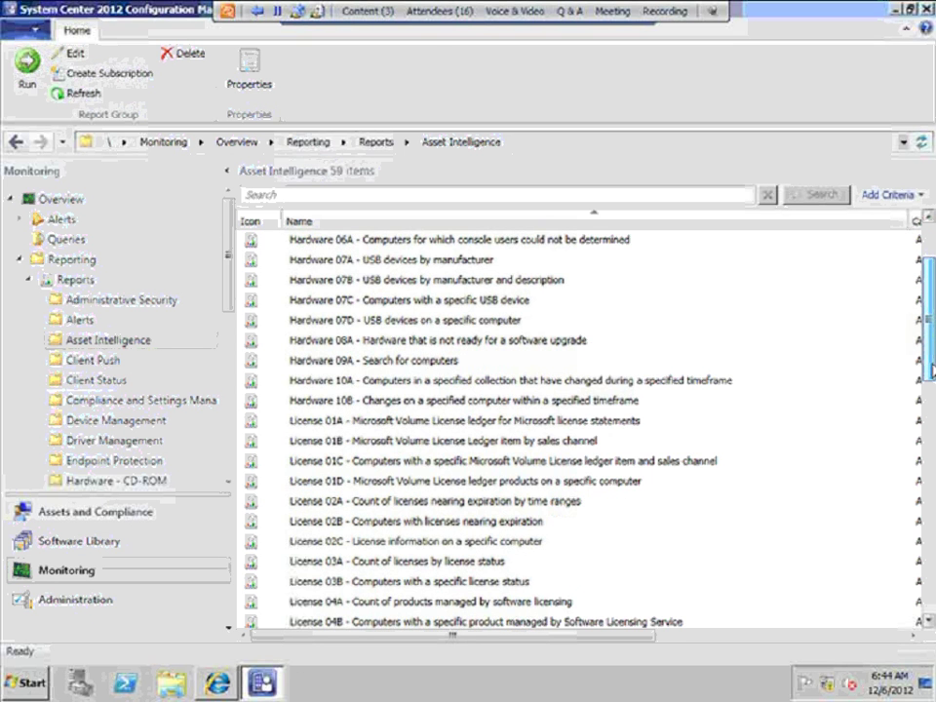
{"action": "left_click_drag", "start_coordinate": [933, 369], "coordinate": [932, 487]}
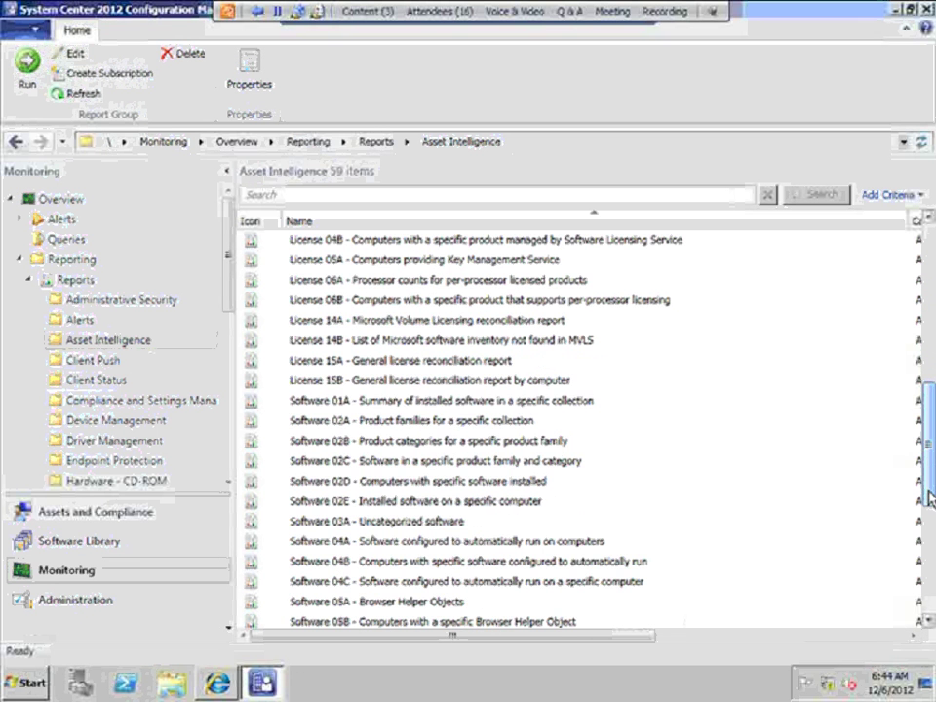
{"action": "left_click", "coordinate": [477, 400]}
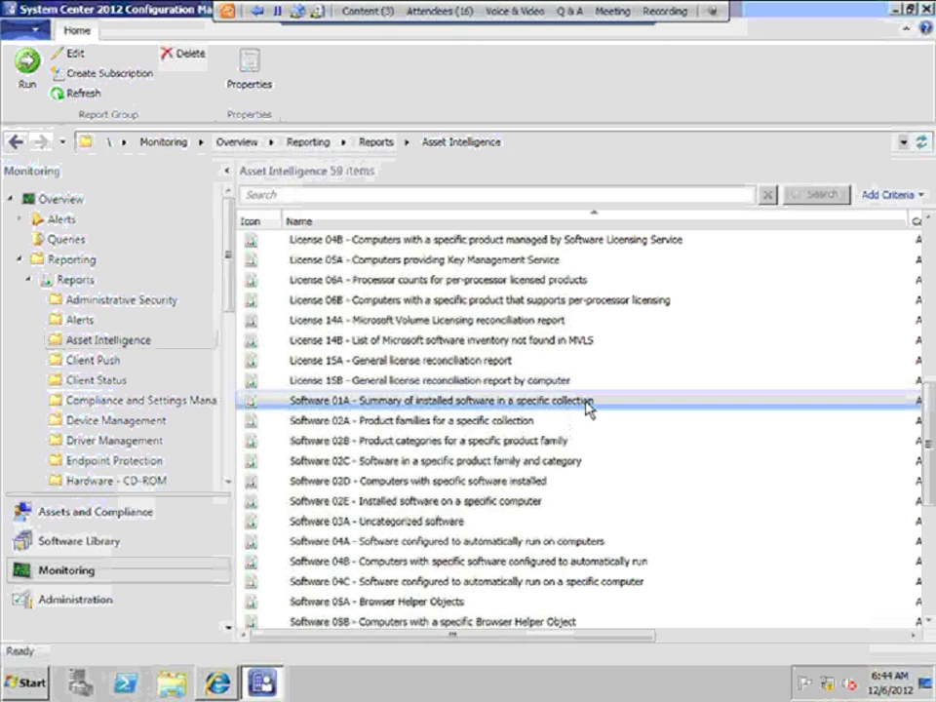
{"action": "right_click", "coordinate": [587, 403]}
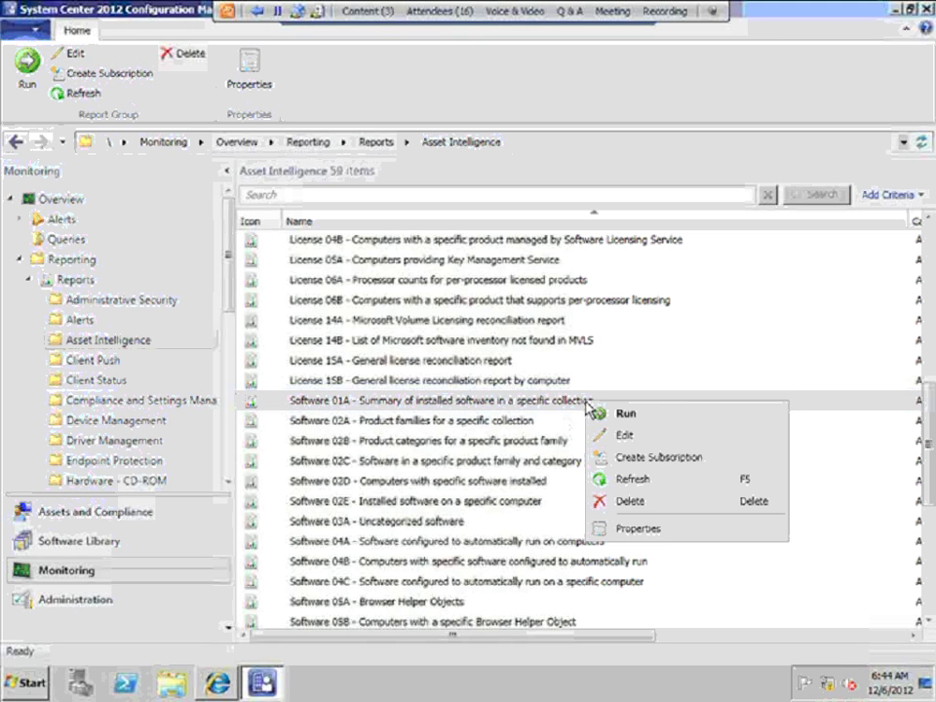
{"action": "left_click", "coordinate": [621, 415]}
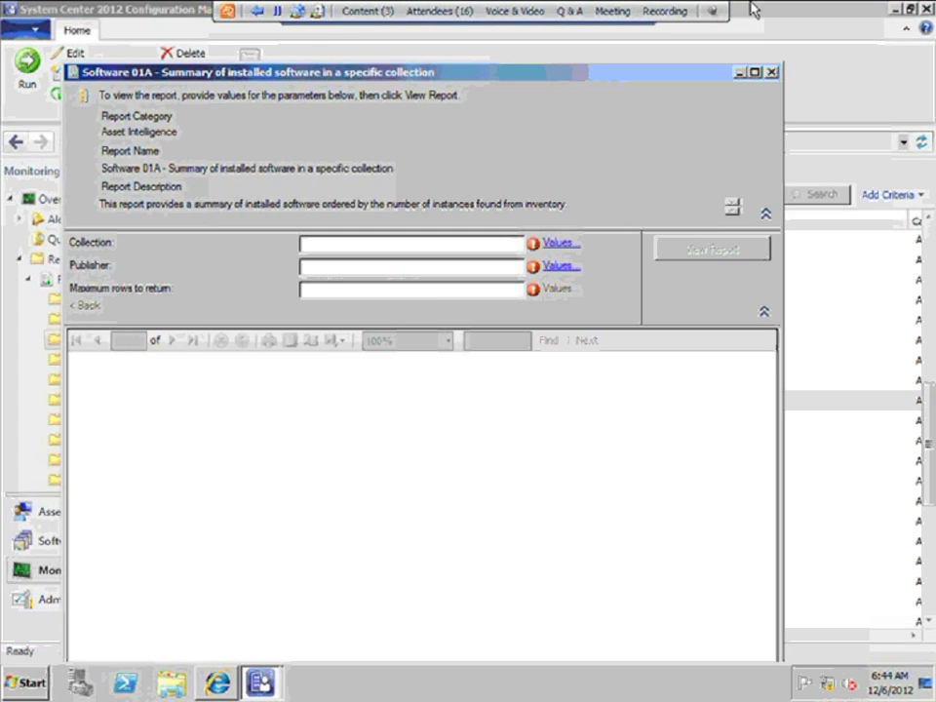
{"action": "left_click", "coordinate": [755, 71]}
- Run the Software 01A report for the All Systems collection with publisher (All) and a maximum of 100 rows
{"action": "left_click", "coordinate": [673, 180]}
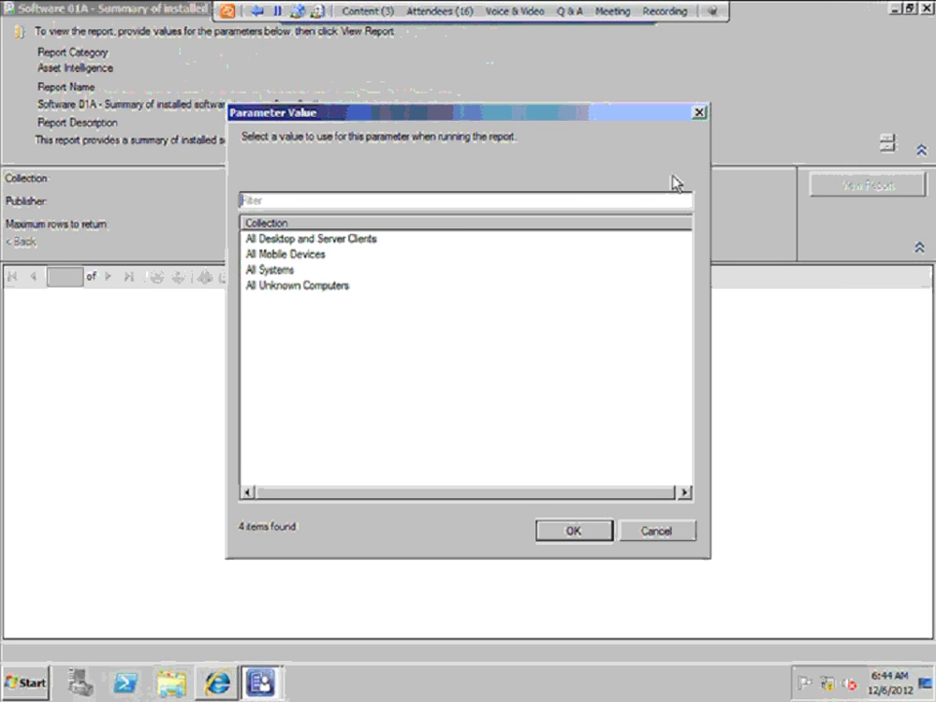
{"action": "left_click", "coordinate": [272, 270]}
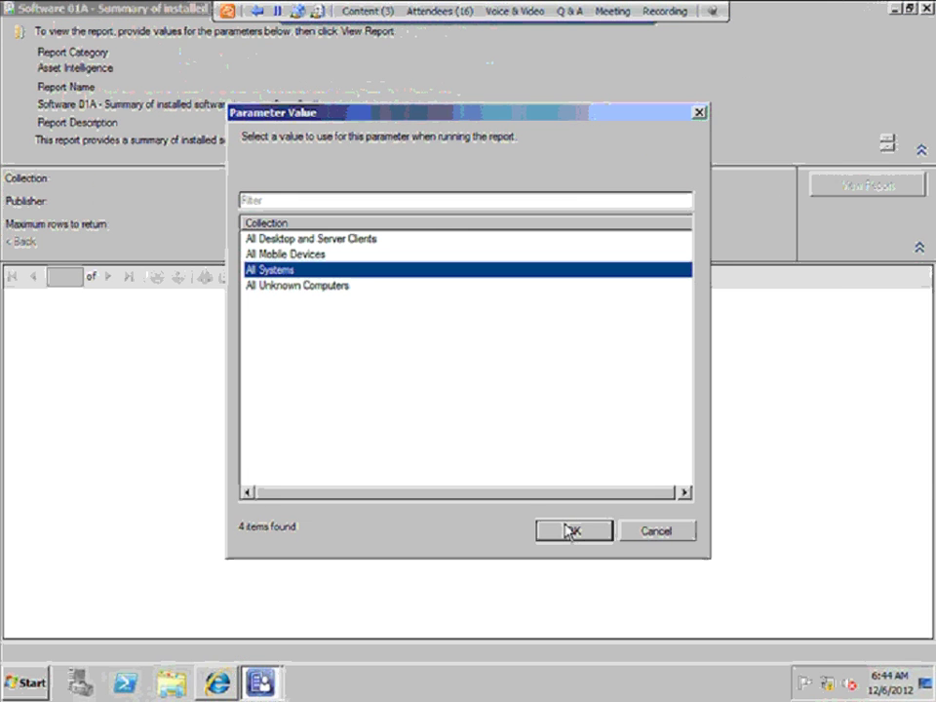
{"action": "left_click", "coordinate": [572, 530]}
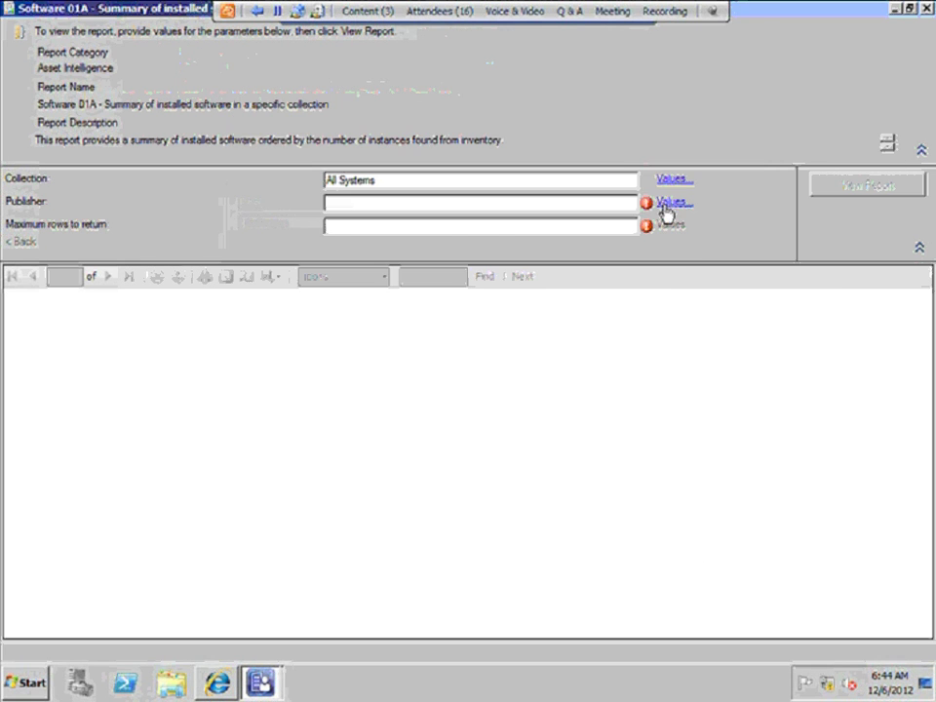
{"action": "left_click", "coordinate": [670, 203]}
{"action": "left_click", "coordinate": [253, 238]}
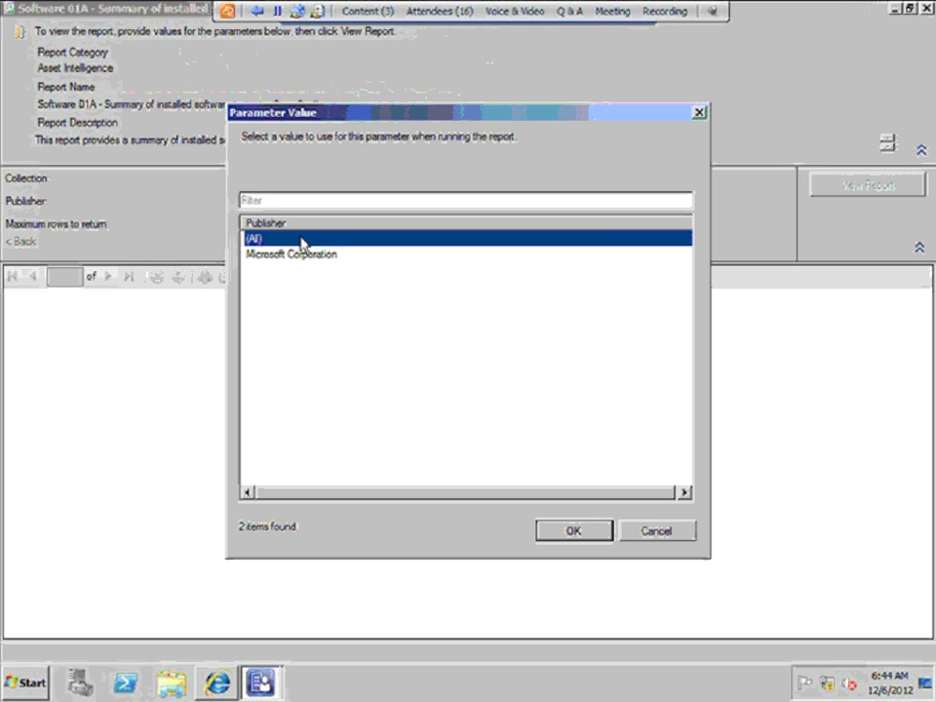
{"action": "left_click", "coordinate": [574, 531]}
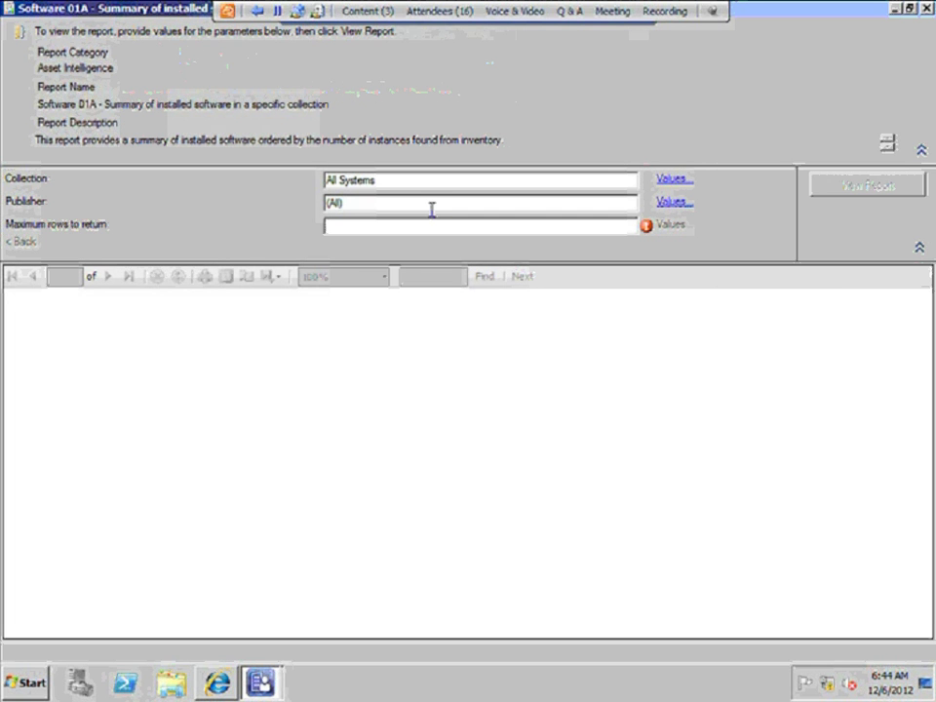
{"action": "type", "text": "10"}
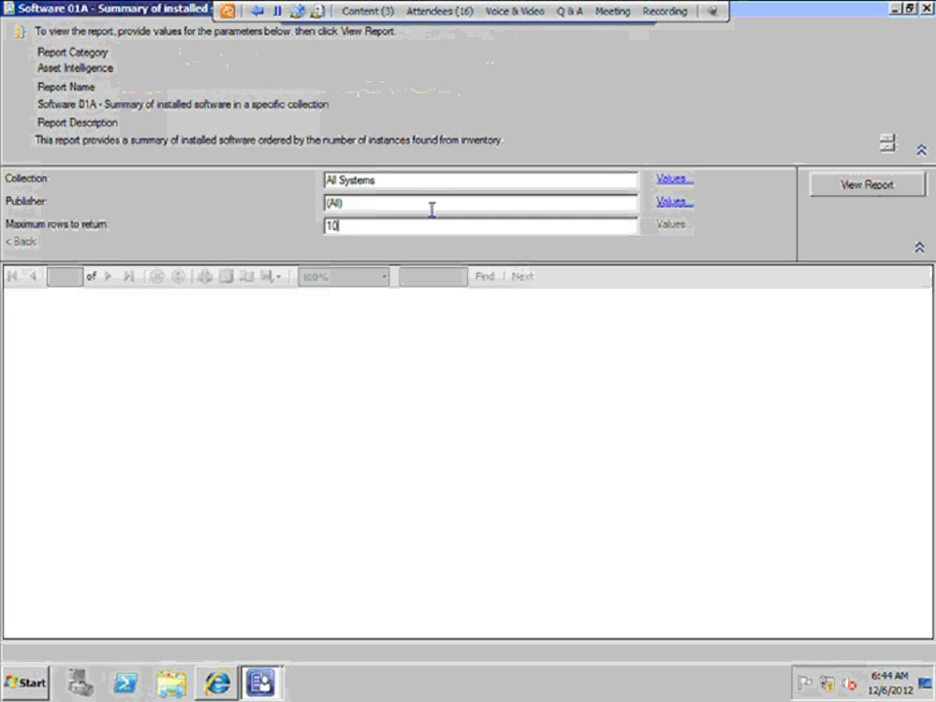
{"action": "type", "text": "0"}
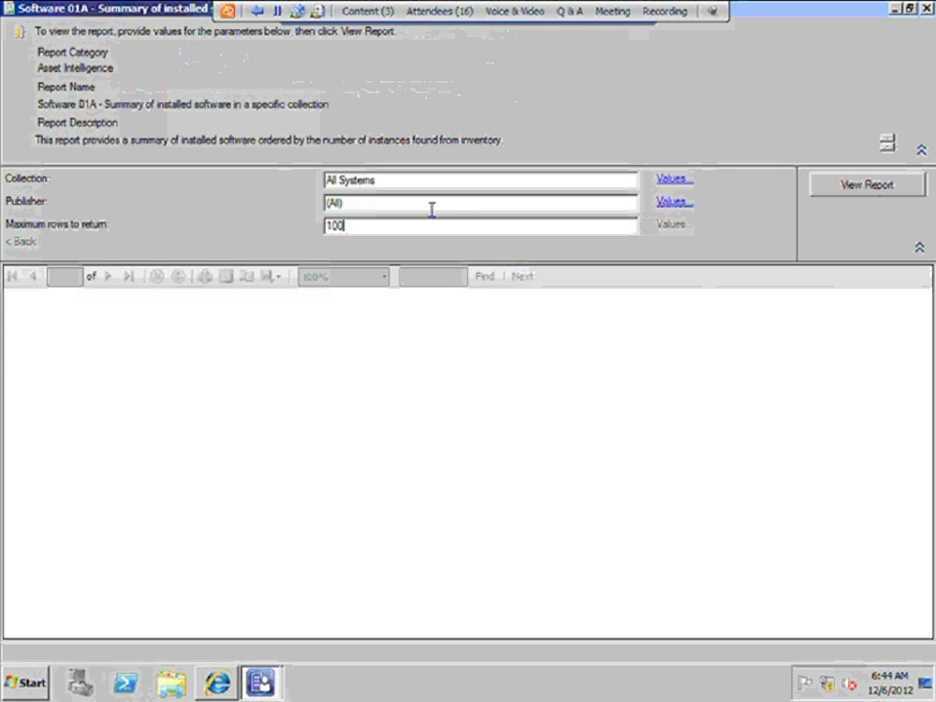
{"action": "left_click", "coordinate": [816, 188]}
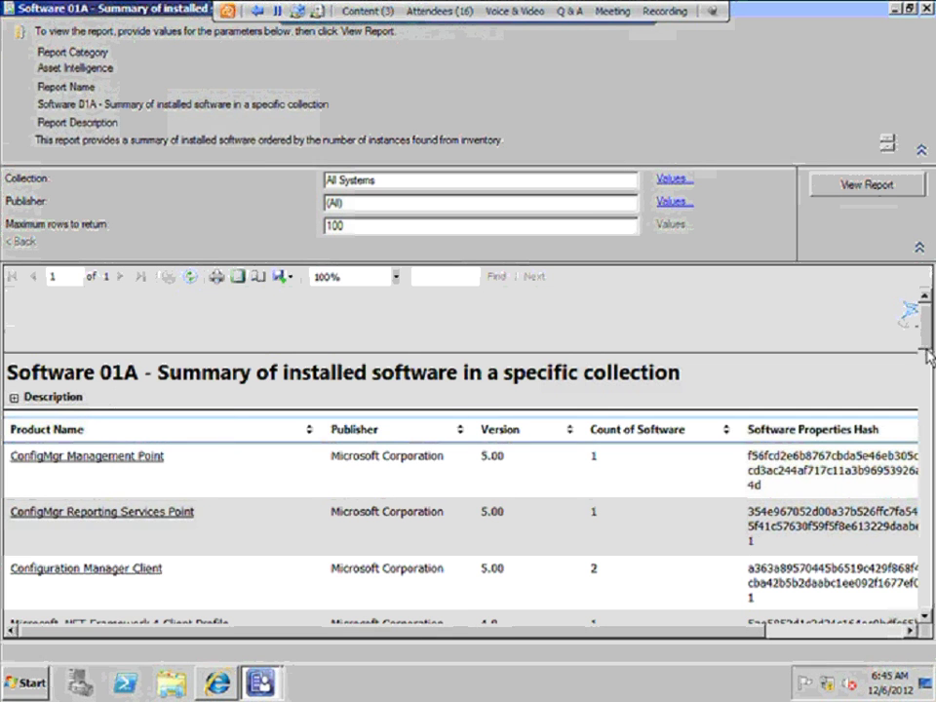
- Examine the Software 01A report's columns through to Collection ID, and the listed products with their versions and software counts
{"action": "scroll", "coordinate": [134, 515], "scroll_direction": "down", "scroll_amount": 3}
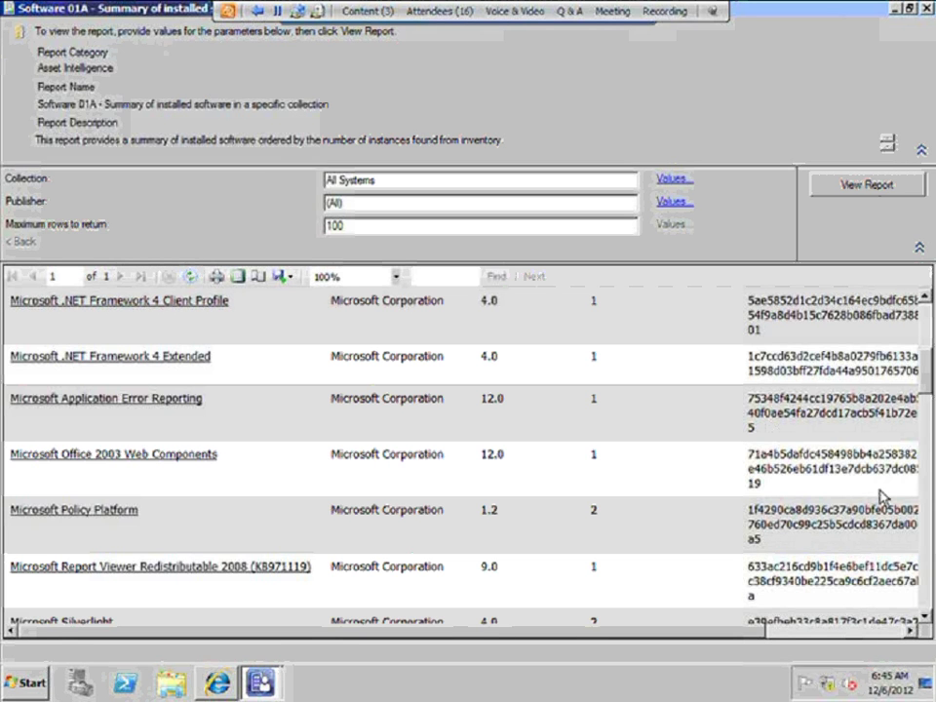
{"action": "scroll", "coordinate": [802, 647], "scroll_direction": "up", "scroll_amount": 5}
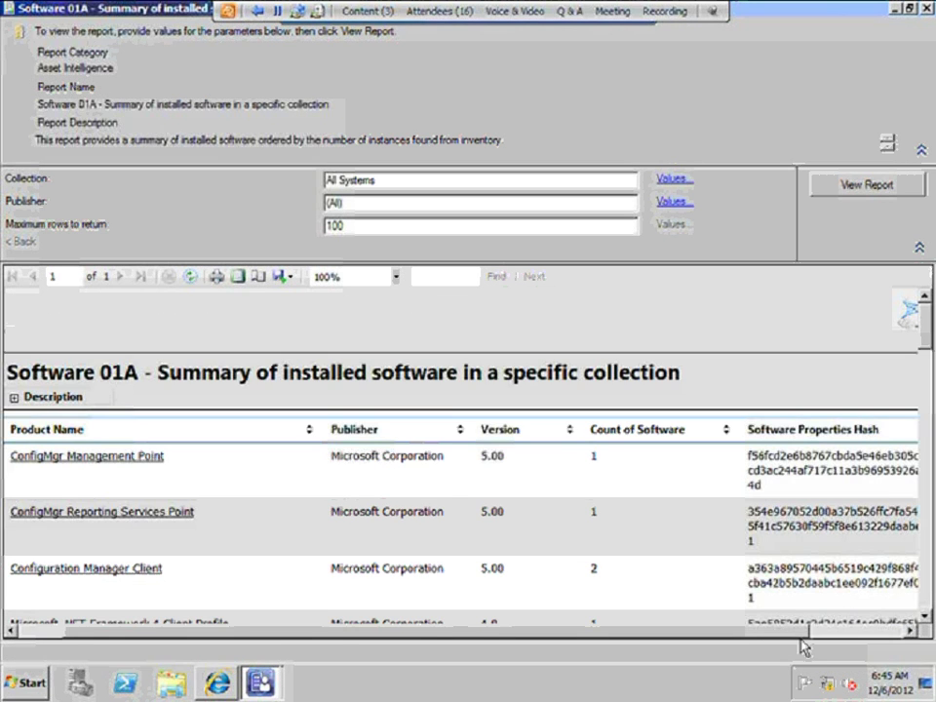
{"action": "scroll", "coordinate": [848, 582], "scroll_direction": "right", "scroll_amount": 3}
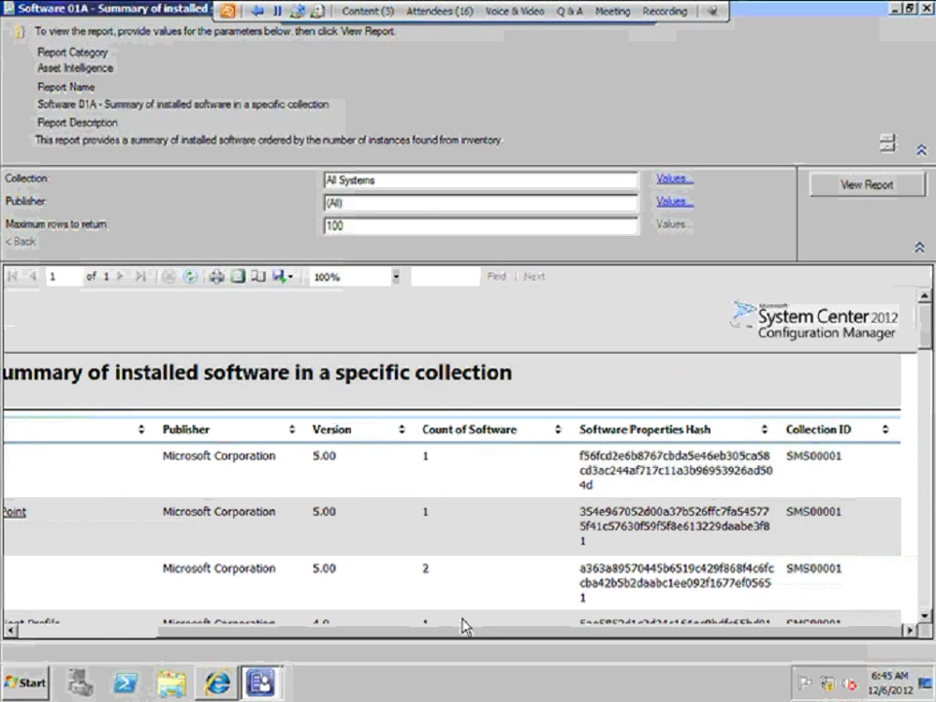
{"action": "left_click", "coordinate": [100, 632]}
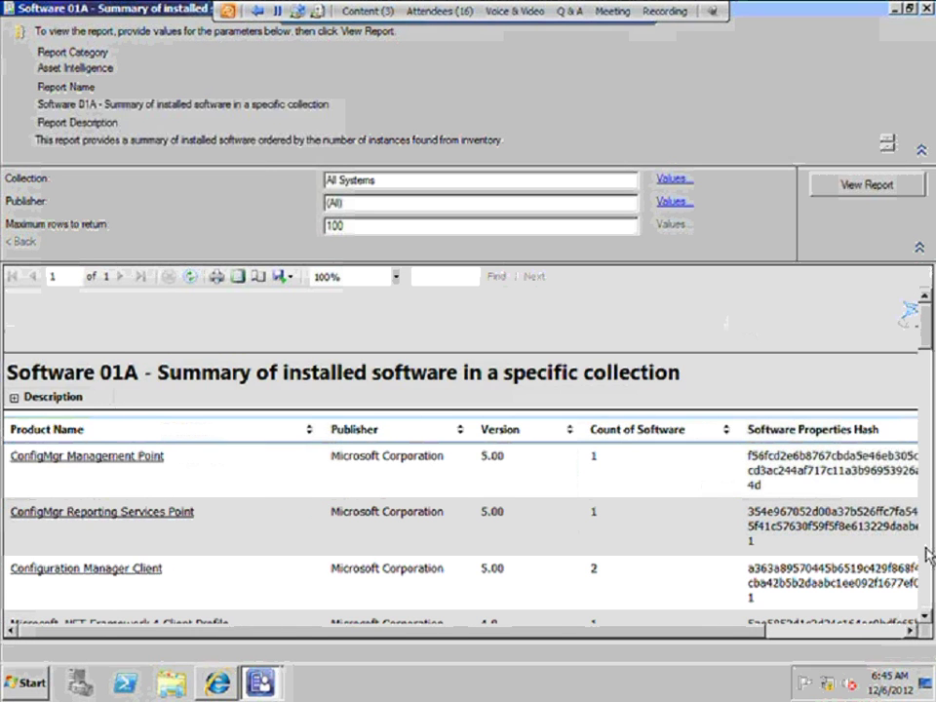
{"action": "left_click", "coordinate": [926, 552]}
{"action": "left_click", "coordinate": [926, 552]}
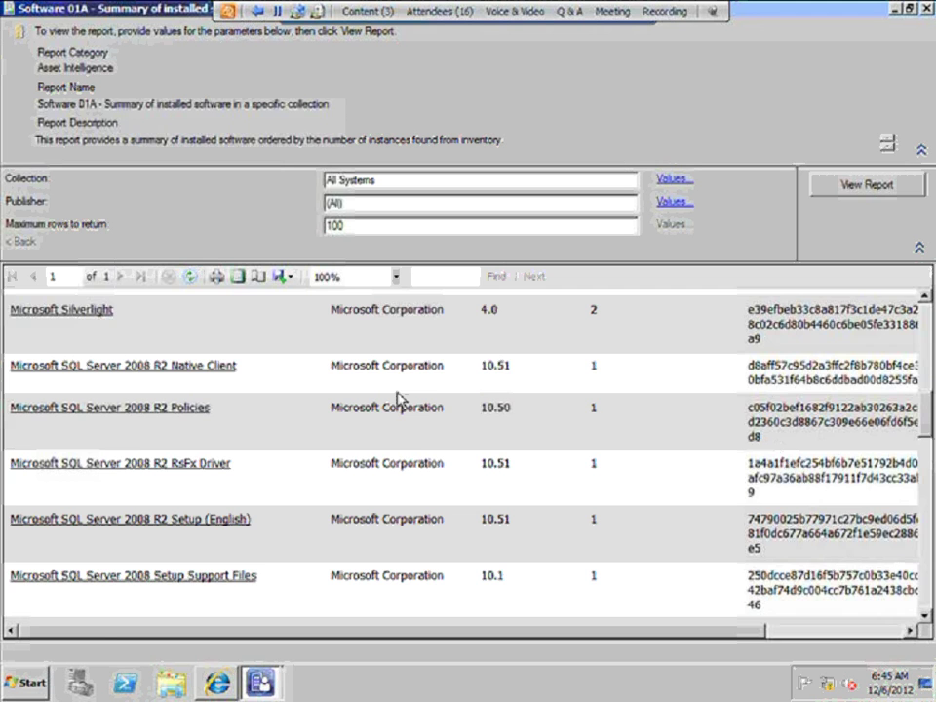
{"action": "scroll", "coordinate": [398, 400], "scroll_direction": "down", "scroll_amount": 3}
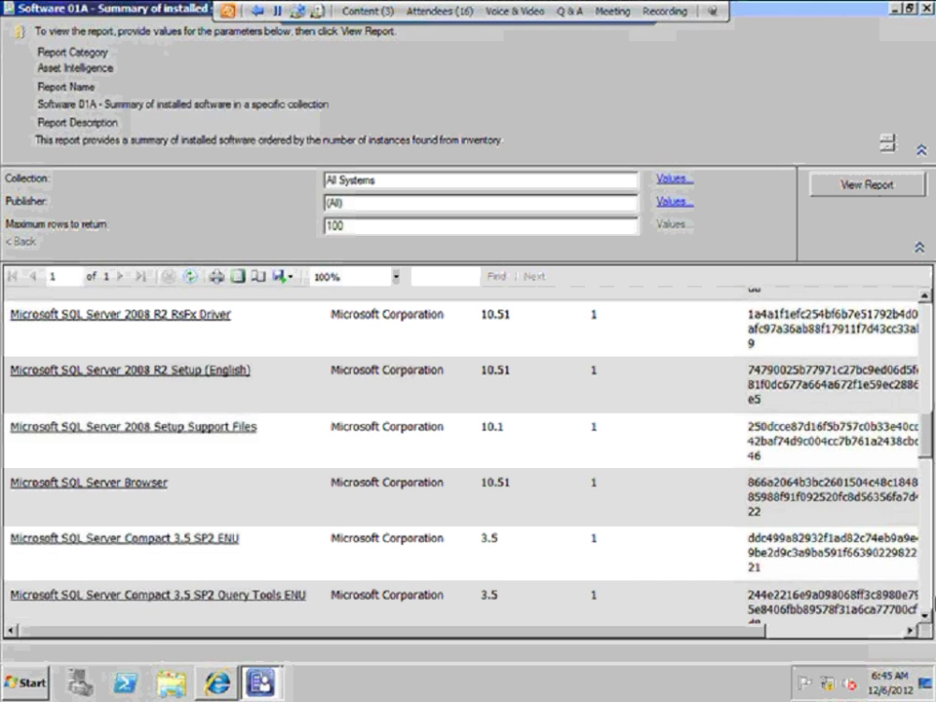
{"action": "left_click", "coordinate": [928, 602]}
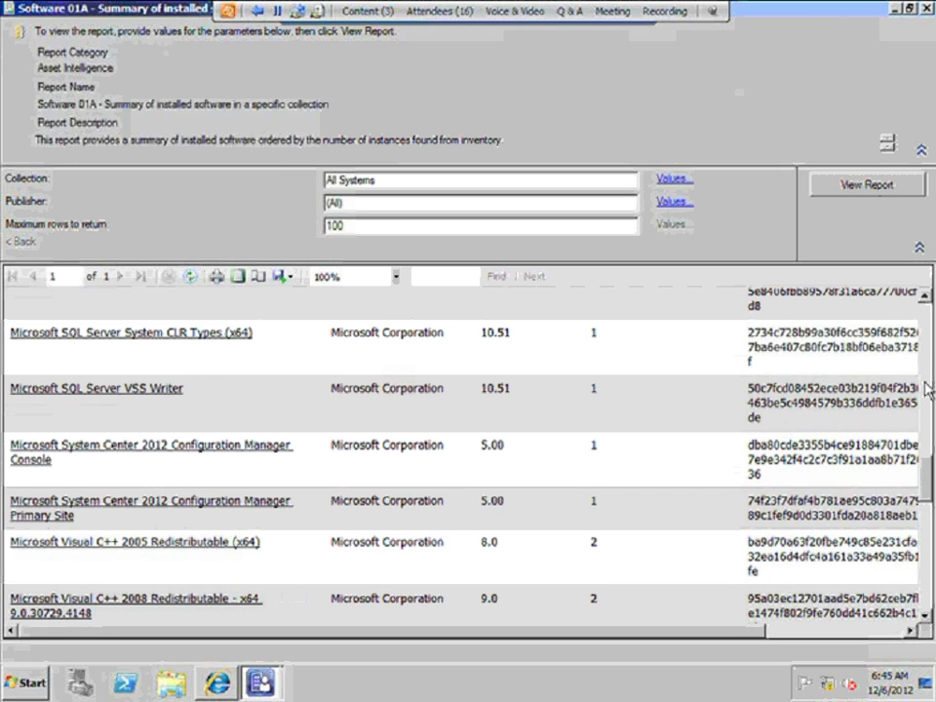
{"action": "left_click", "coordinate": [929, 365]}
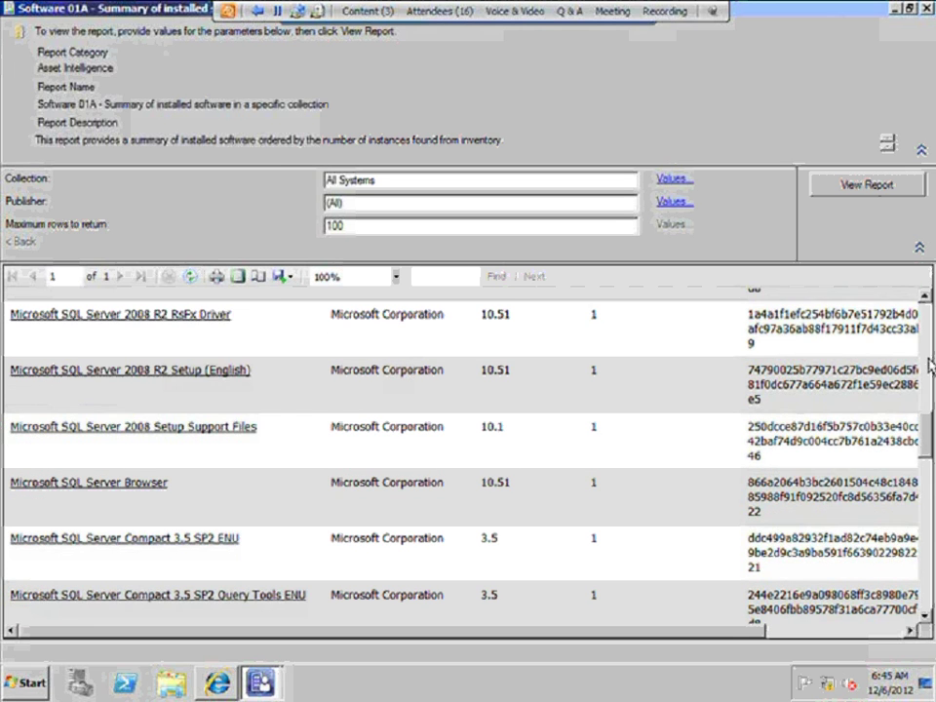
{"action": "left_click", "coordinate": [929, 365]}
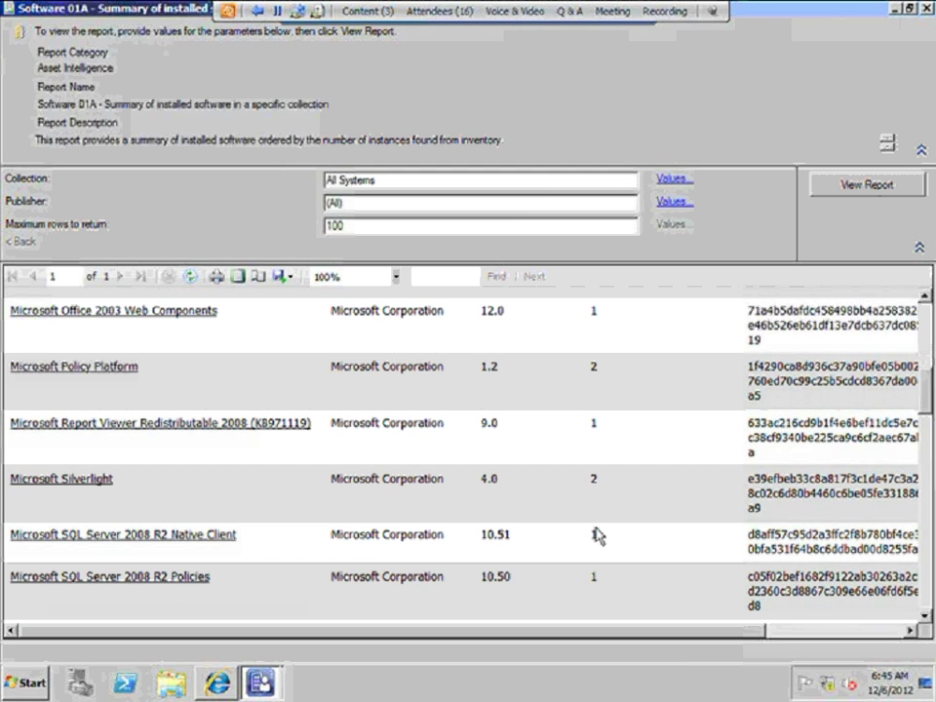
- View the computers with Microsoft SQL Server 2008 R2 Native Client and with Windows Server Update Services 3.0 SP2, returning to the Software 01A summary
{"action": "left_click", "coordinate": [148, 536]}
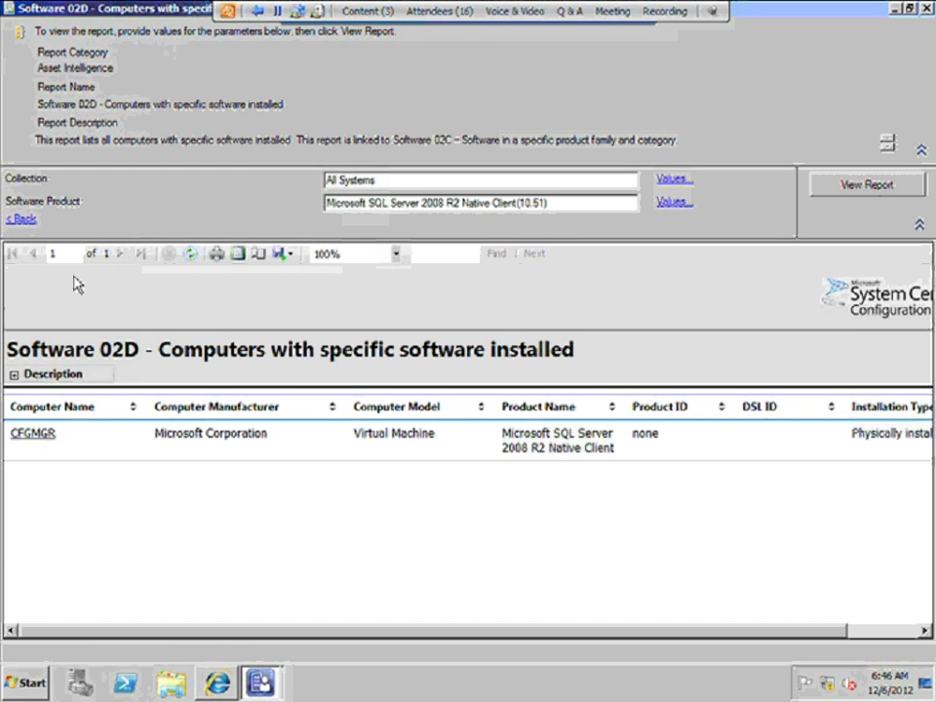
{"action": "left_click", "coordinate": [24, 220]}
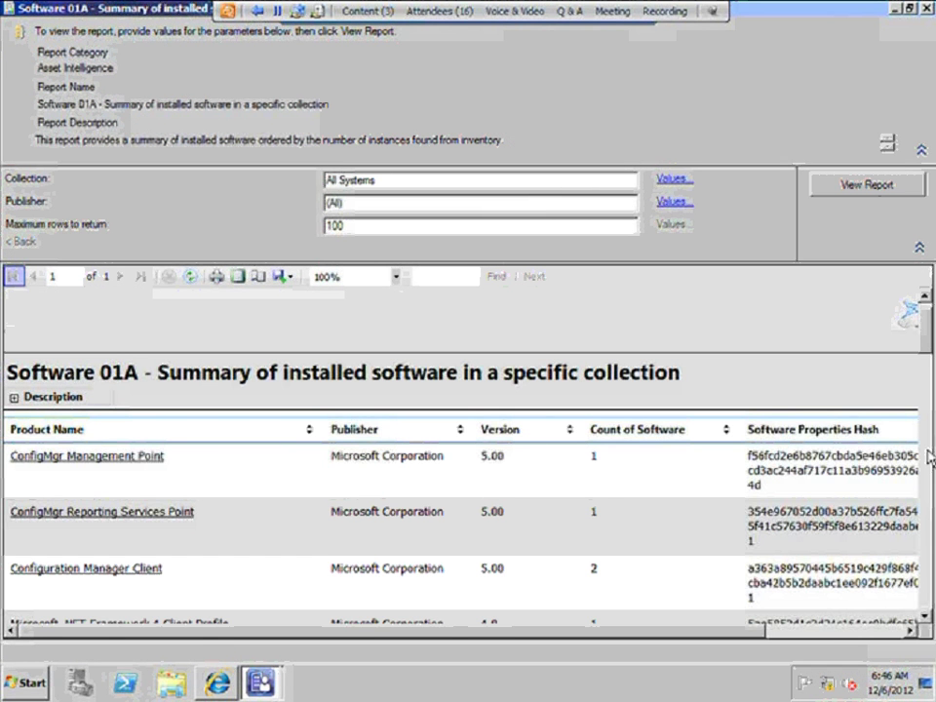
{"action": "scroll", "coordinate": [902, 571], "scroll_direction": "down", "scroll_amount": 5}
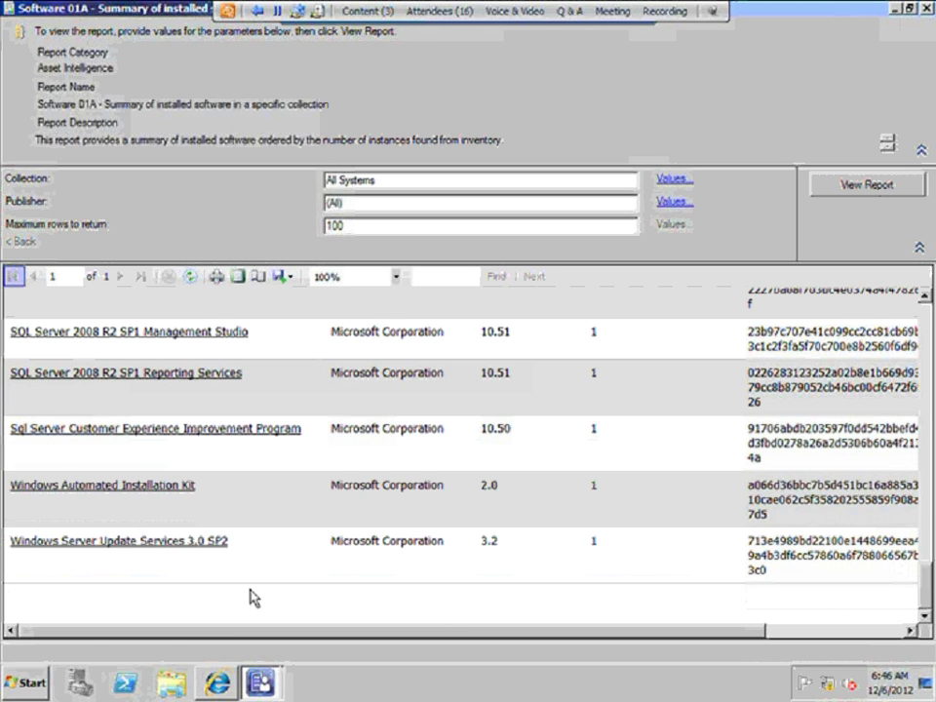
{"action": "left_click", "coordinate": [166, 543]}
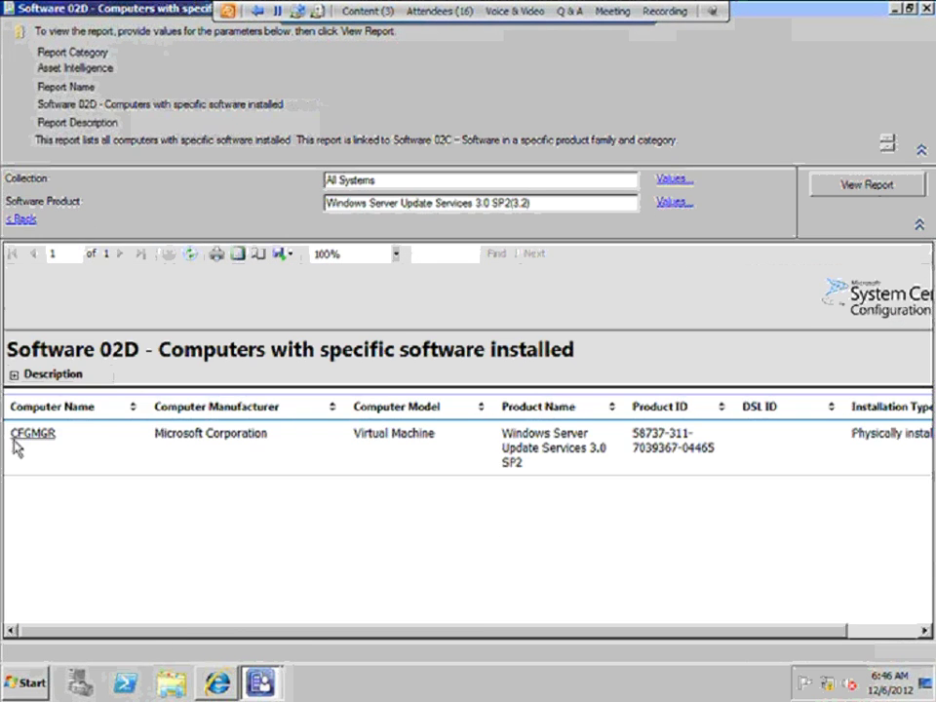
{"action": "left_click", "coordinate": [30, 223]}
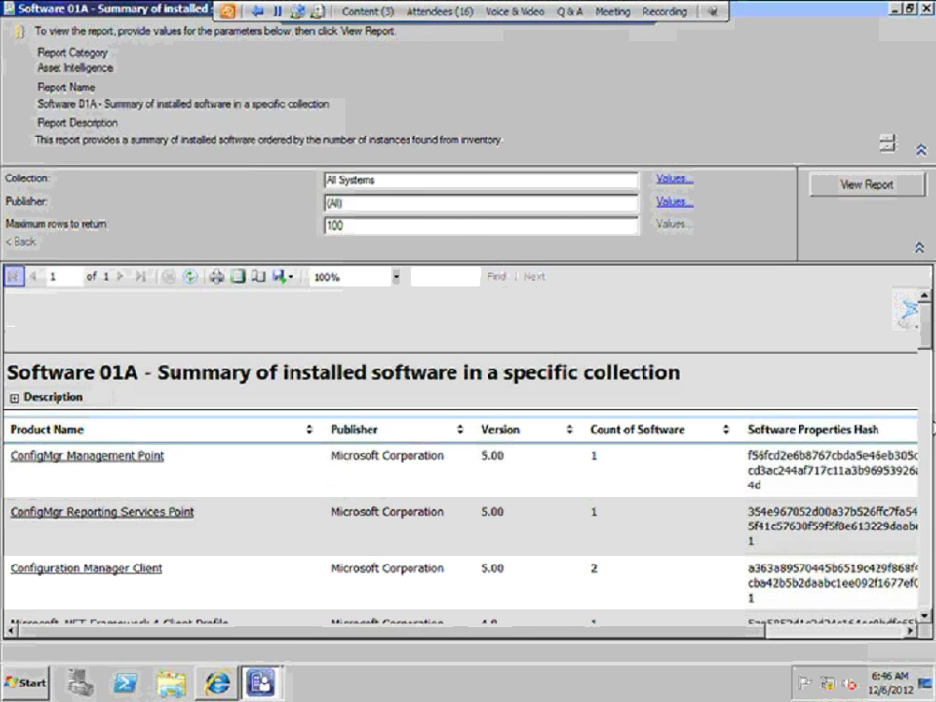
- View the computers with Microsoft Windows Server 2008 R2 Enterprise through the Installation Type column, return to the summary and close the report
{"action": "left_click_drag", "start_coordinate": [926, 334], "coordinate": [926, 483]}
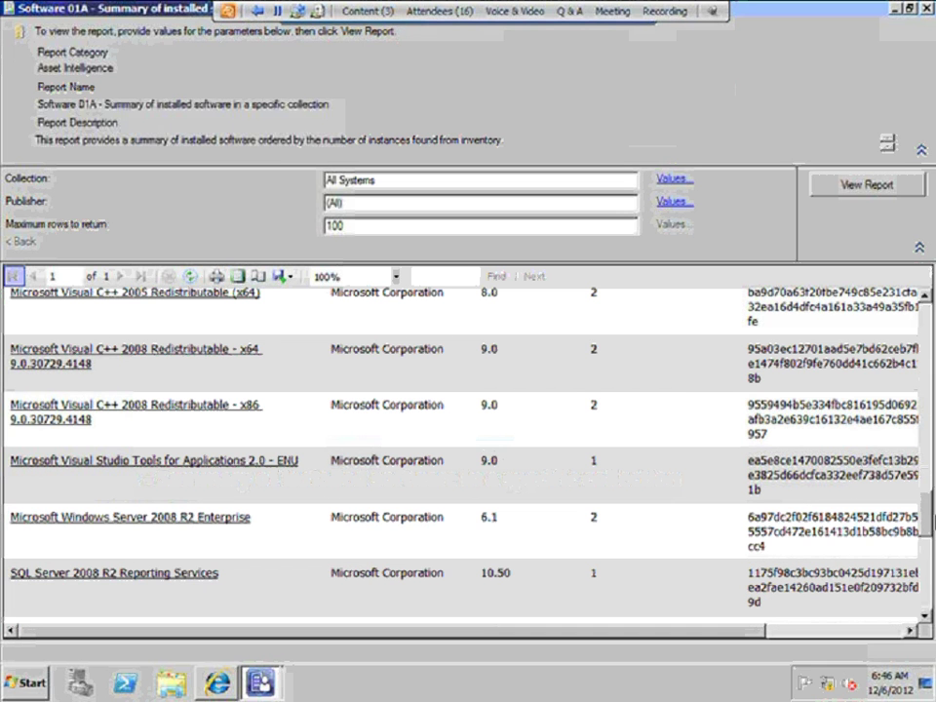
{"action": "left_click", "coordinate": [185, 520]}
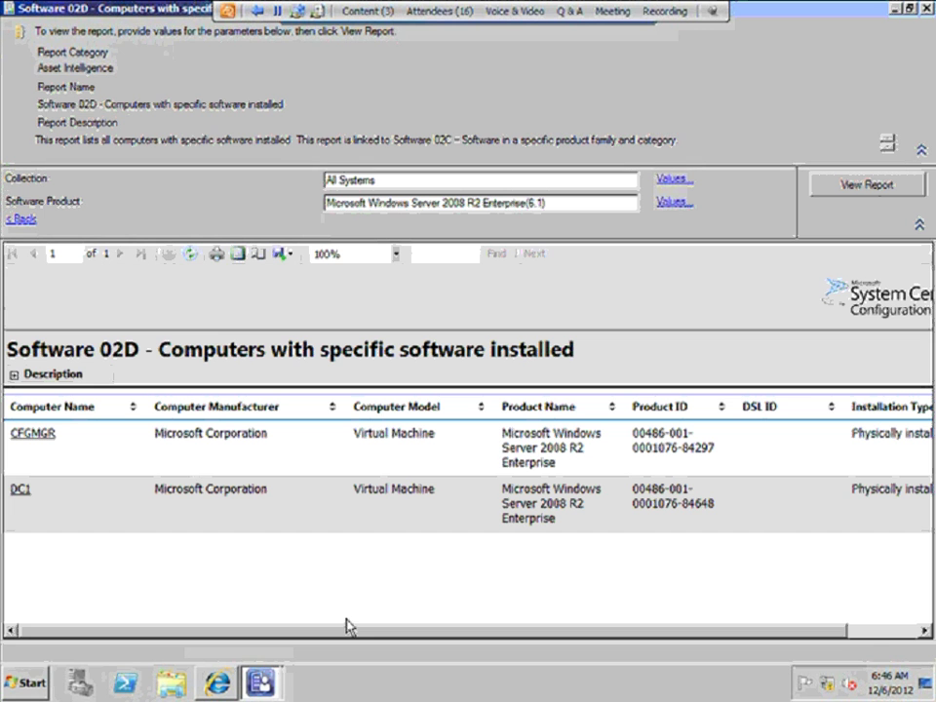
{"action": "left_click", "coordinate": [880, 629]}
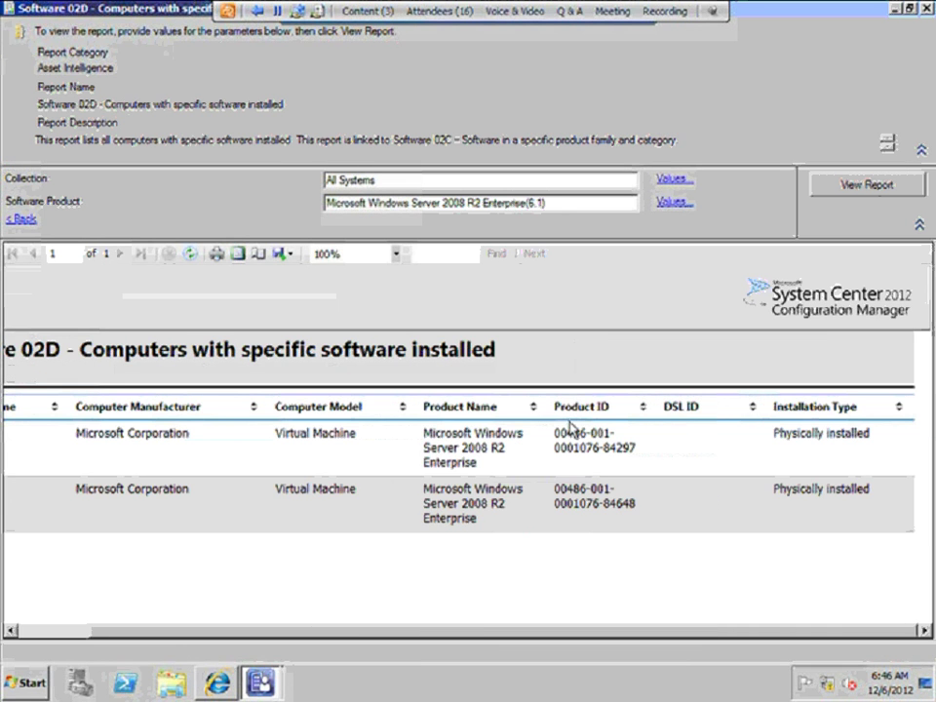
{"action": "left_click", "coordinate": [59, 631]}
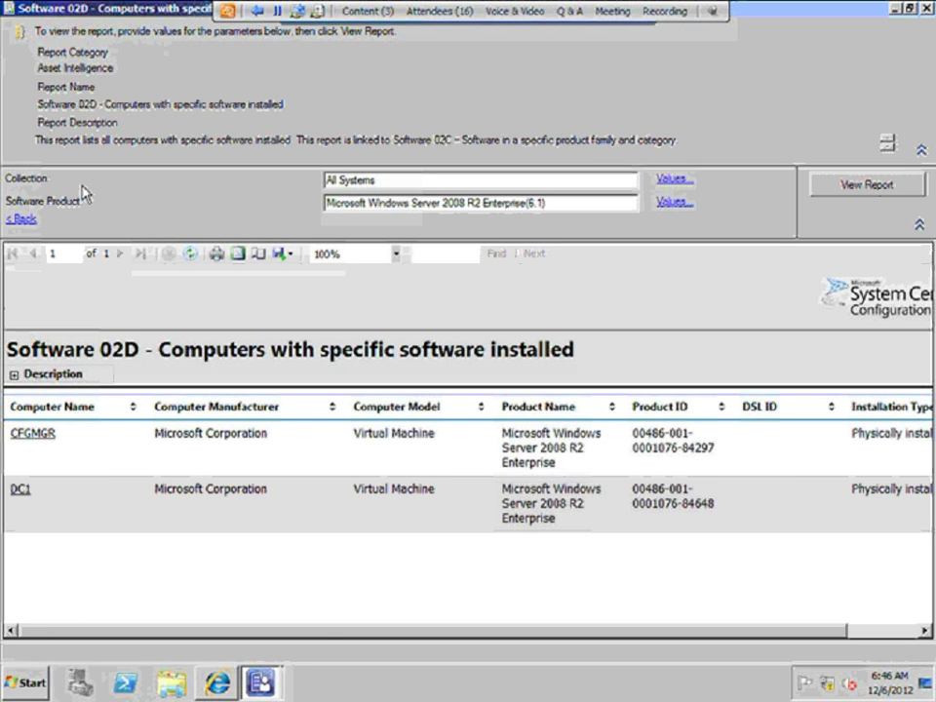
{"action": "left_click", "coordinate": [31, 221]}
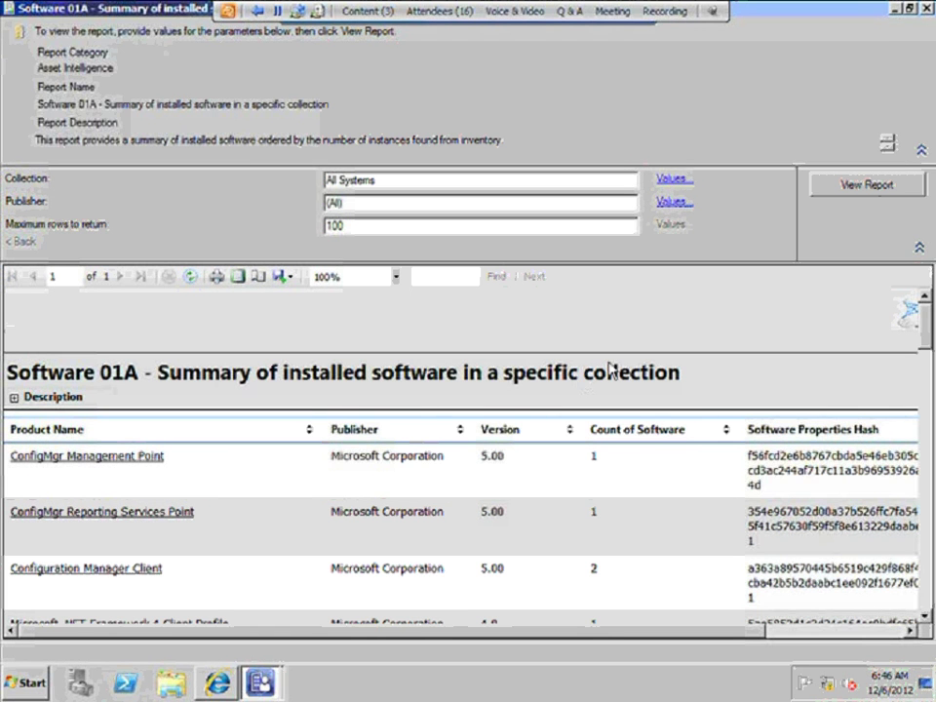
{"action": "left_click", "coordinate": [929, 10]}
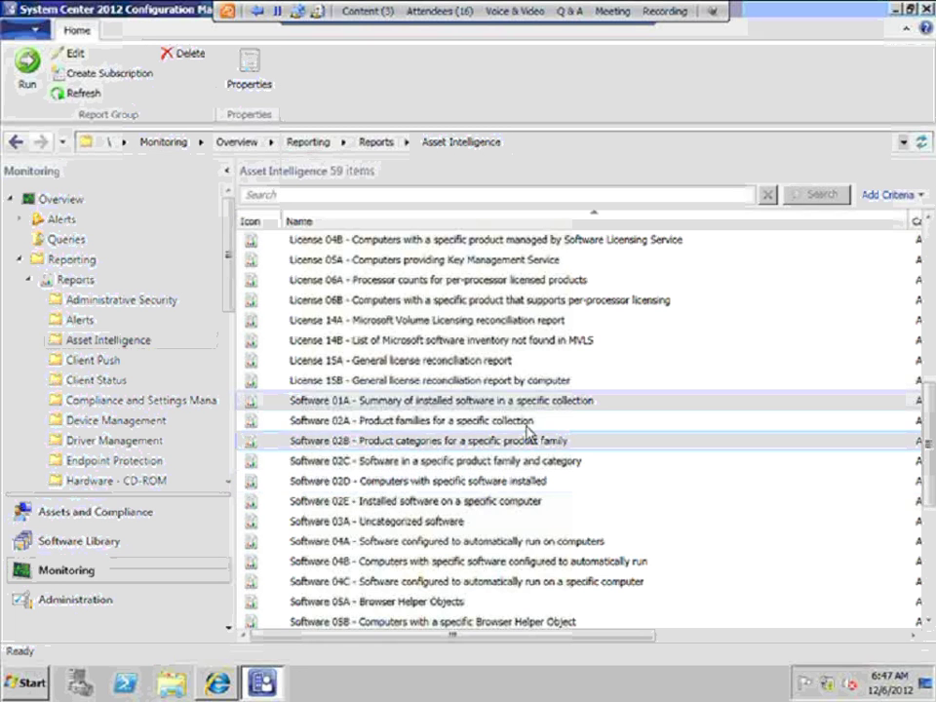
- Run the Software 02A product families report for the All Systems collection and maximize its window
{"action": "left_click", "coordinate": [526, 425]}
{"action": "right_click", "coordinate": [528, 427]}
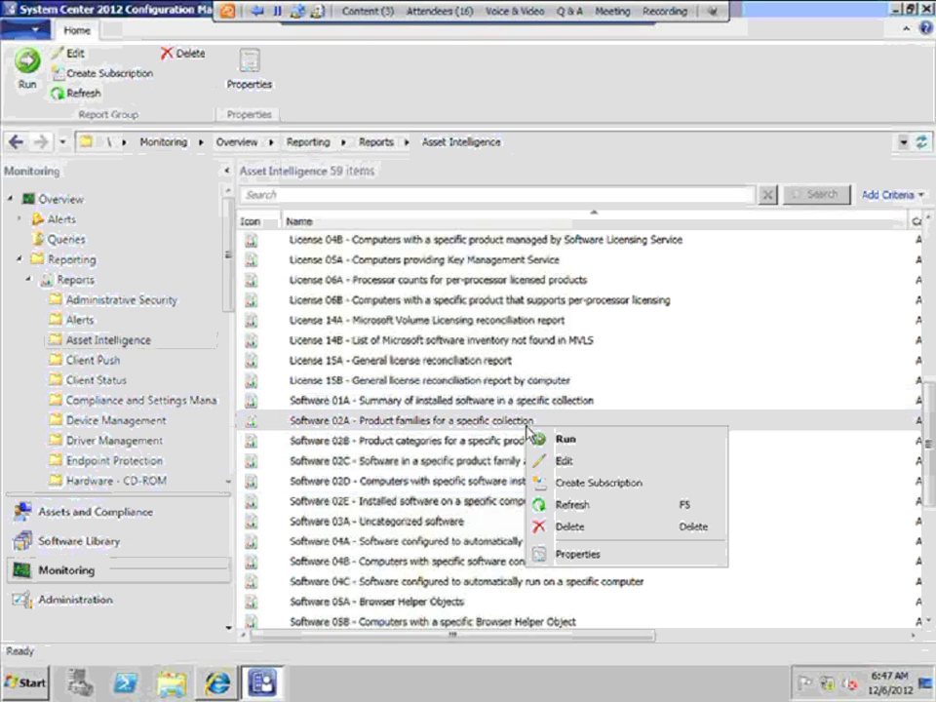
{"action": "left_click", "coordinate": [565, 440]}
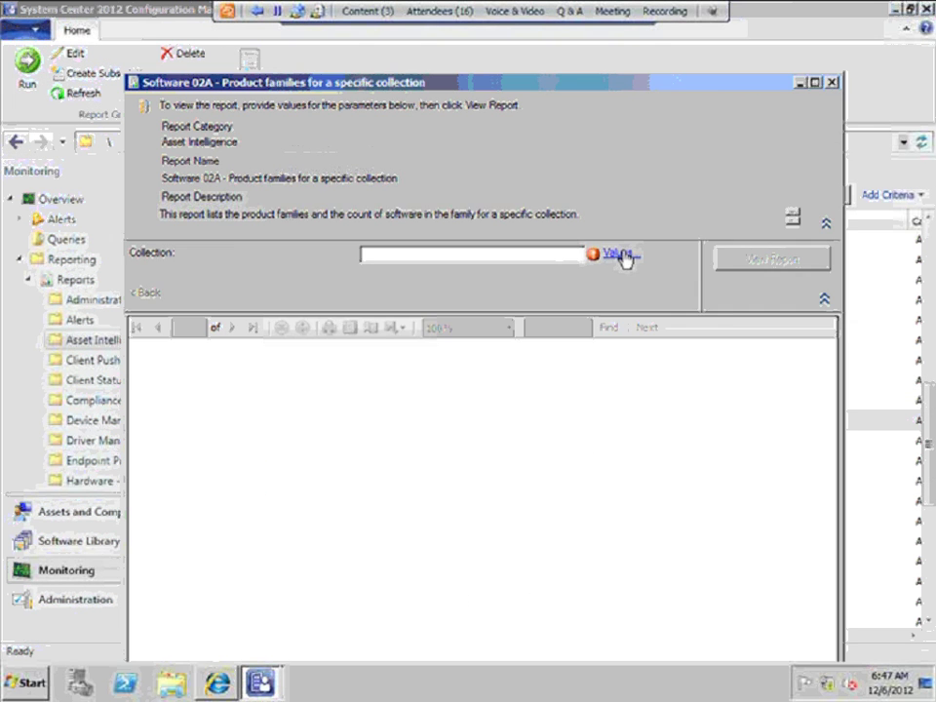
{"action": "left_click", "coordinate": [618, 253]}
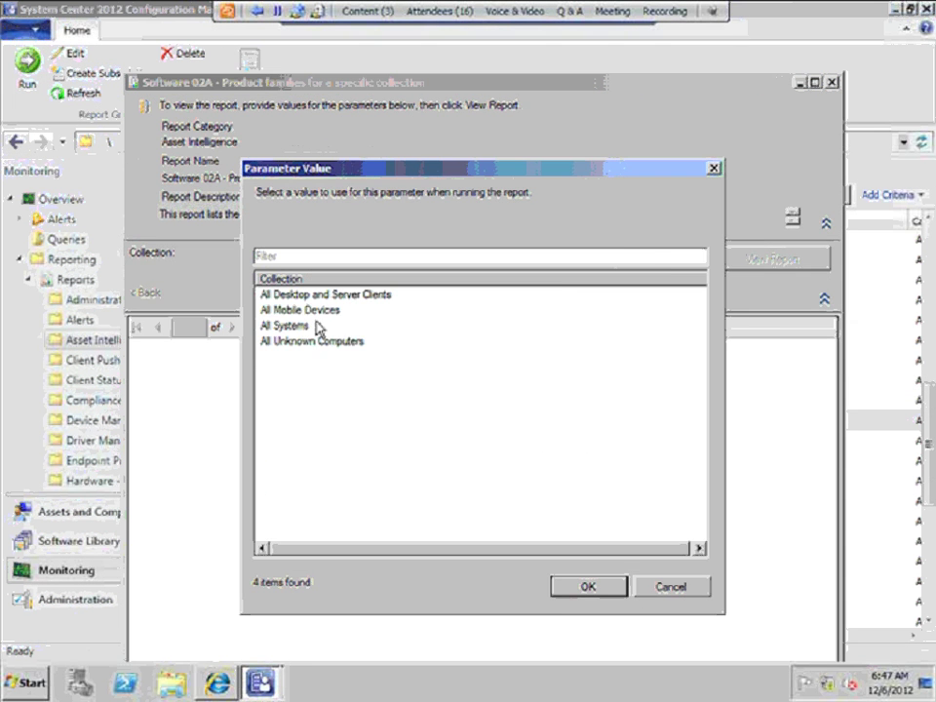
{"action": "left_click", "coordinate": [291, 327]}
{"action": "left_click", "coordinate": [589, 586]}
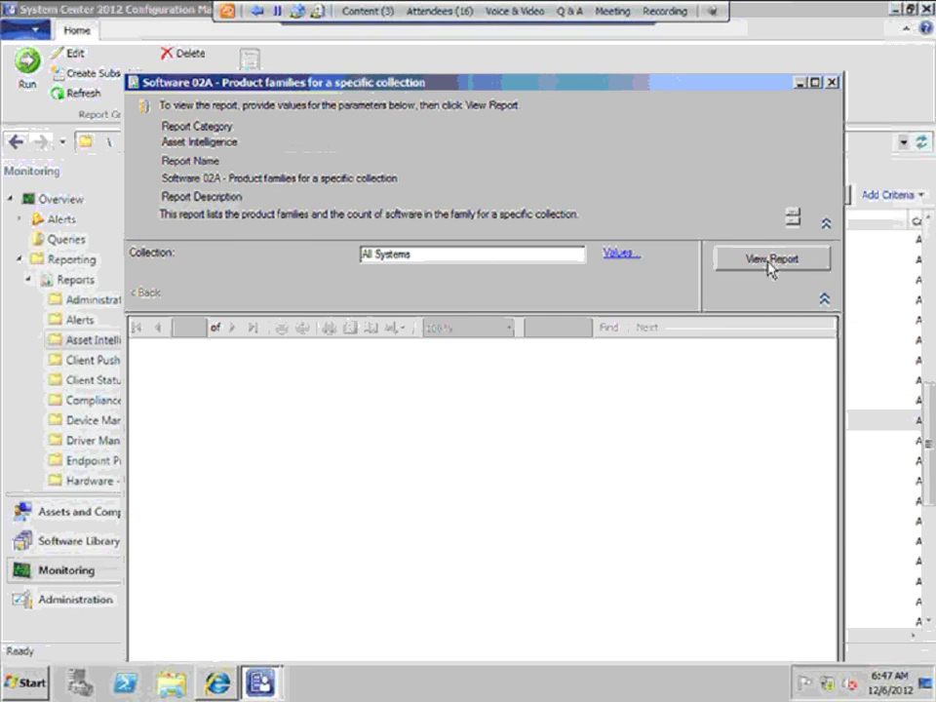
{"action": "left_click", "coordinate": [769, 262]}
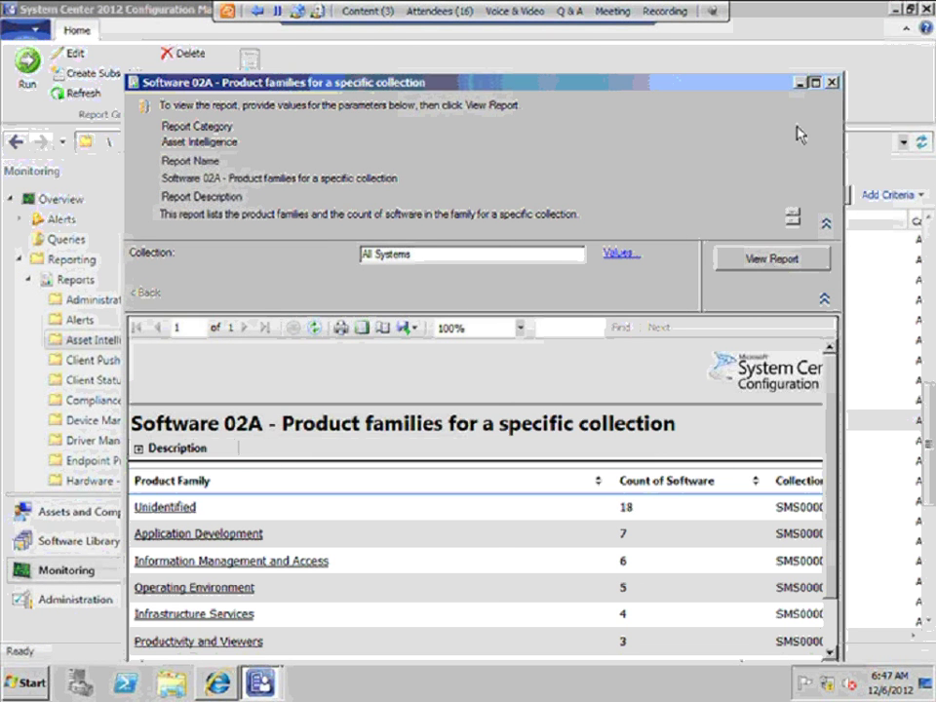
{"action": "left_click", "coordinate": [815, 83]}
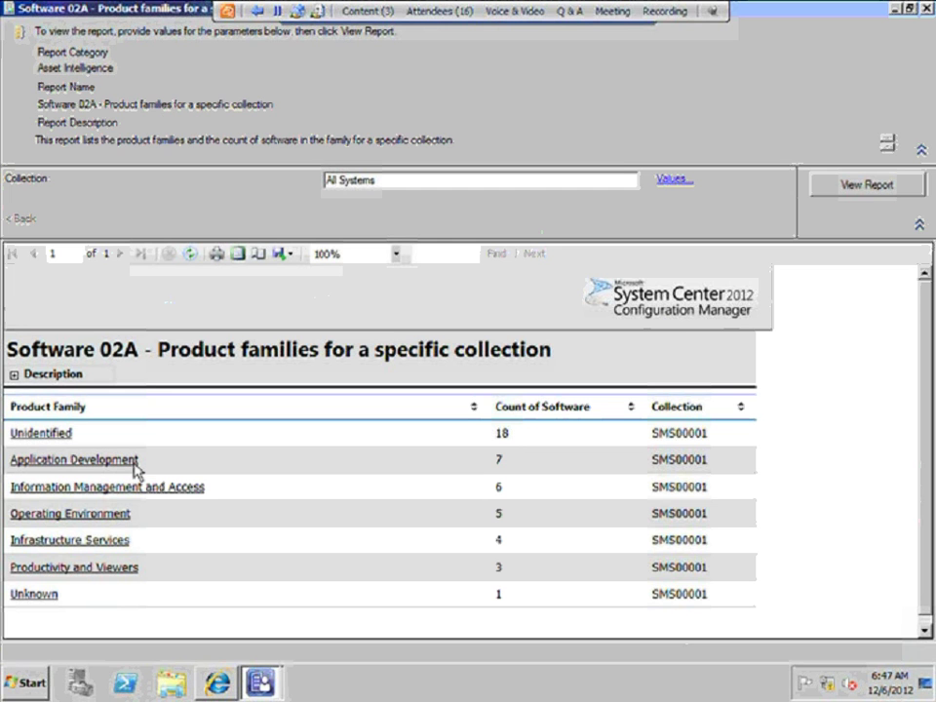
- Drill into the Application Development family's Development Tools category, review its software, and return to the product families
{"action": "left_click", "coordinate": [68, 460]}
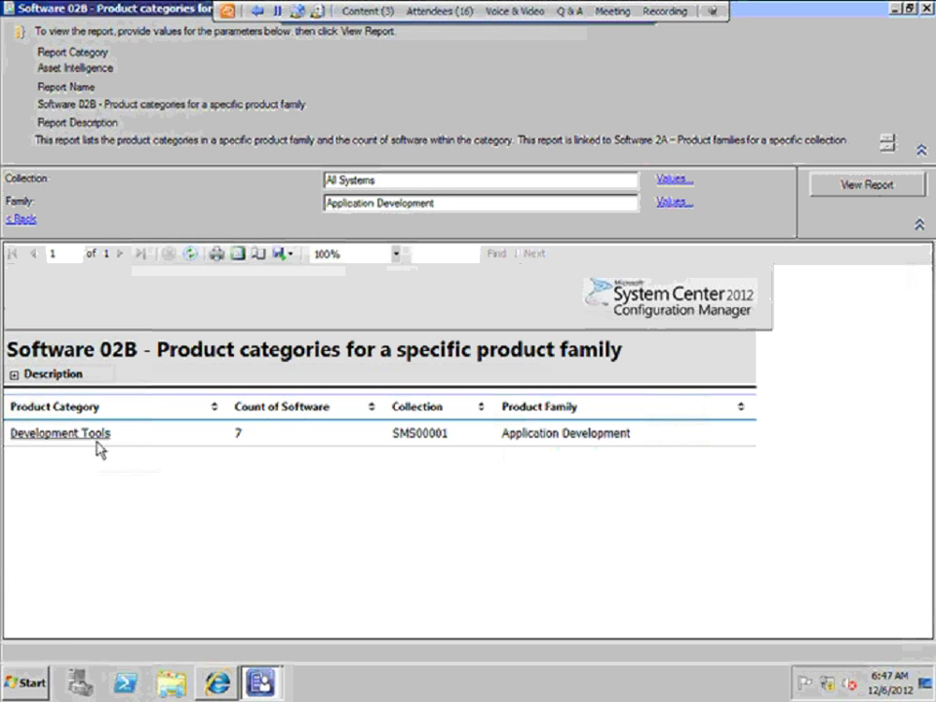
{"action": "left_click", "coordinate": [71, 435]}
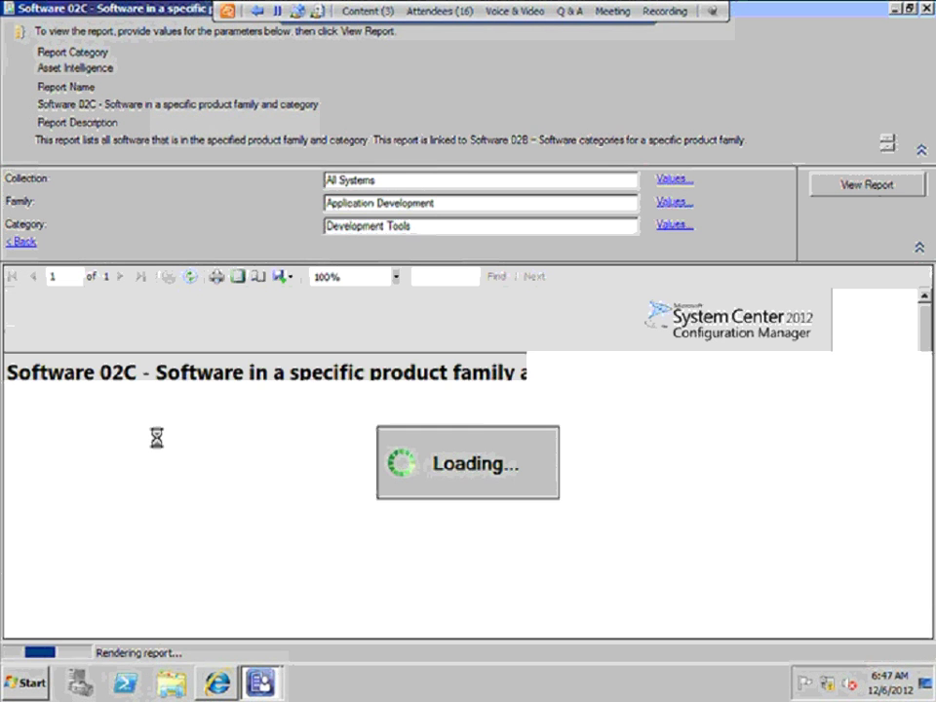
{"action": "scroll", "coordinate": [86, 489], "scroll_direction": "down", "scroll_amount": 2}
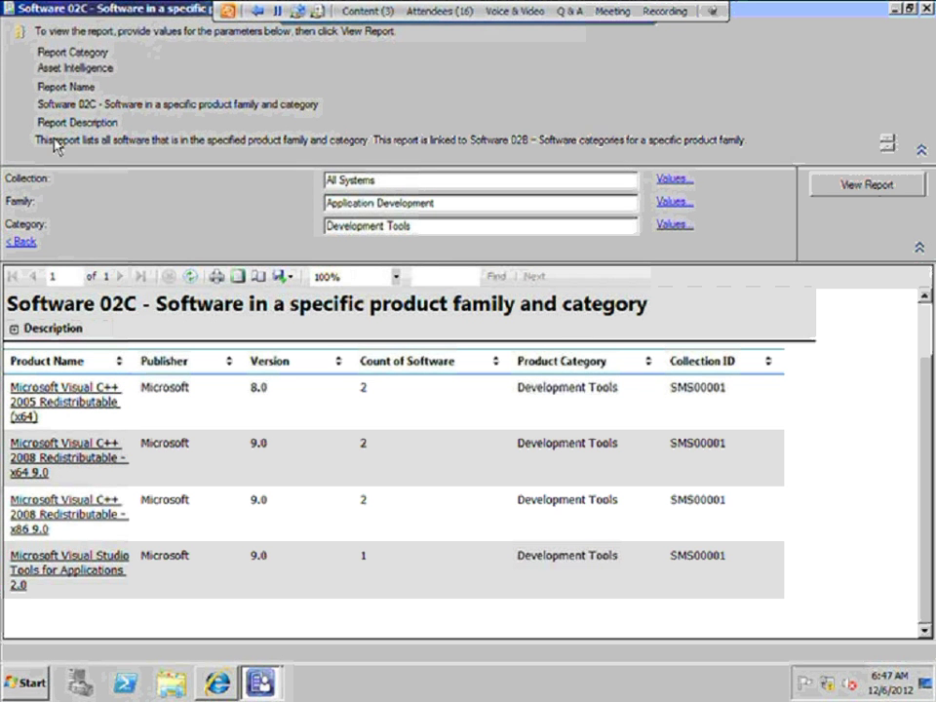
{"action": "left_click", "coordinate": [24, 246]}
{"action": "left_click", "coordinate": [24, 221]}
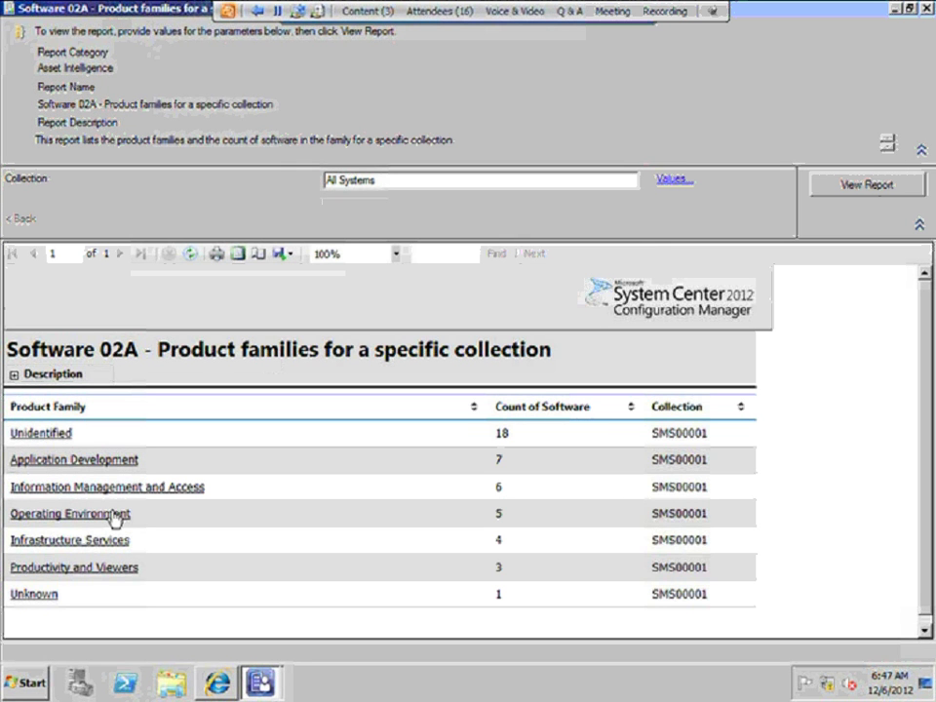
- Drill into the Productivity and Viewers family's Office Suites and Productivity category, and return to the product families
{"action": "left_click", "coordinate": [109, 570]}
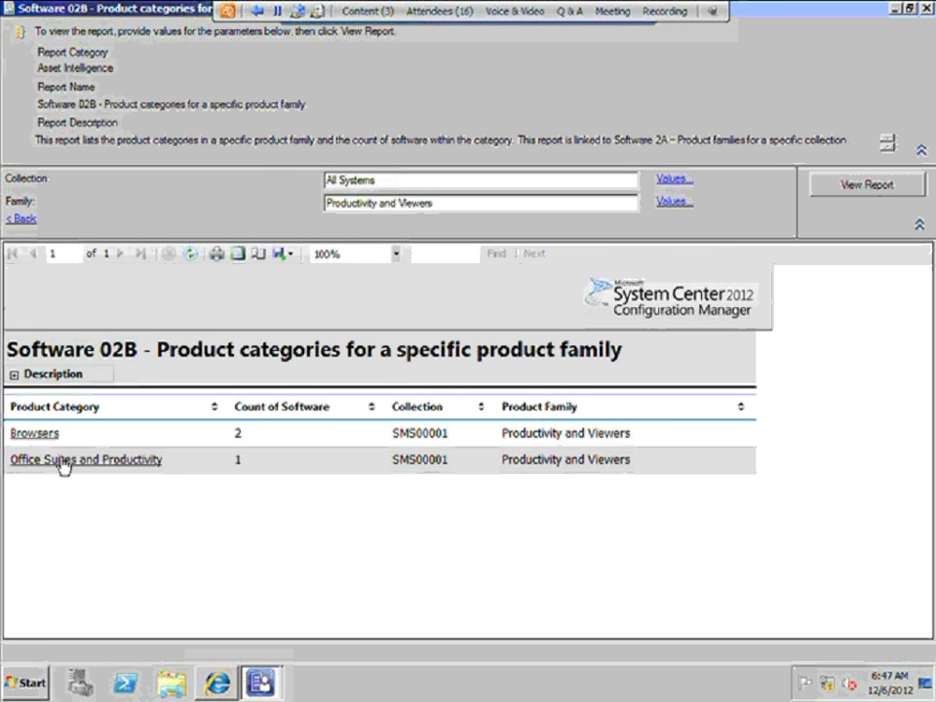
{"action": "left_click", "coordinate": [62, 462]}
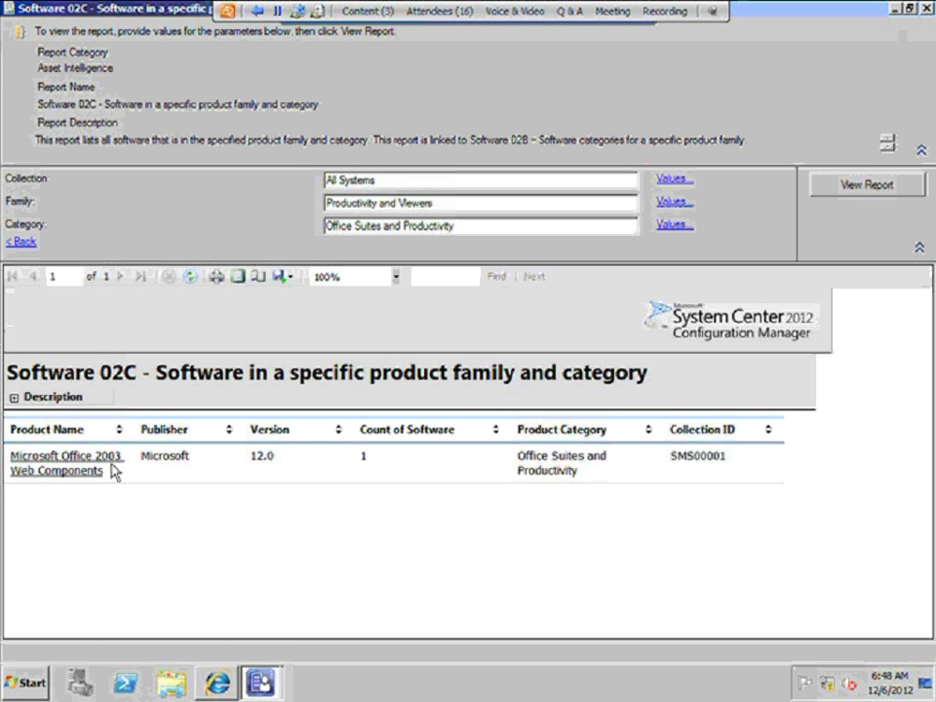
{"action": "left_click", "coordinate": [21, 242]}
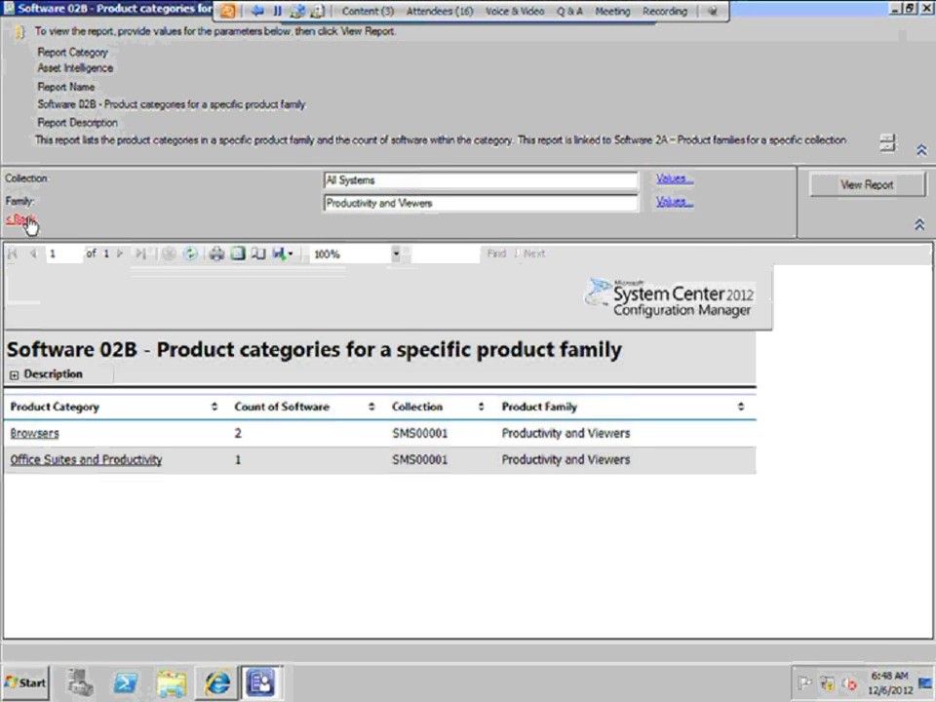
{"action": "left_click", "coordinate": [23, 218]}
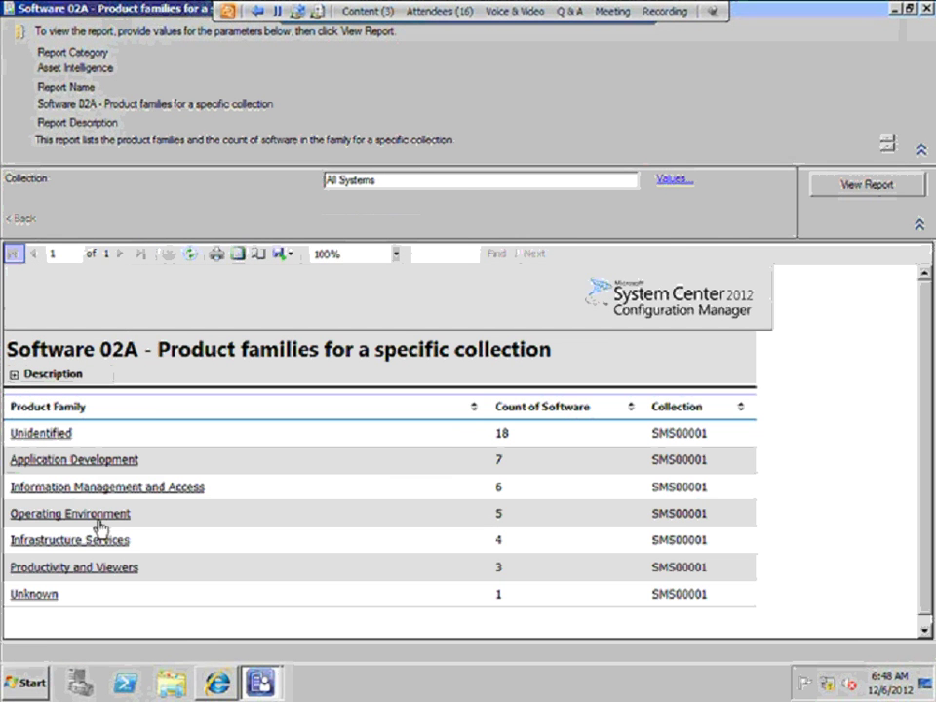
- Drill into the Operating Environment family's Operating System and Components category, and return to the product families
{"action": "left_click", "coordinate": [98, 518]}
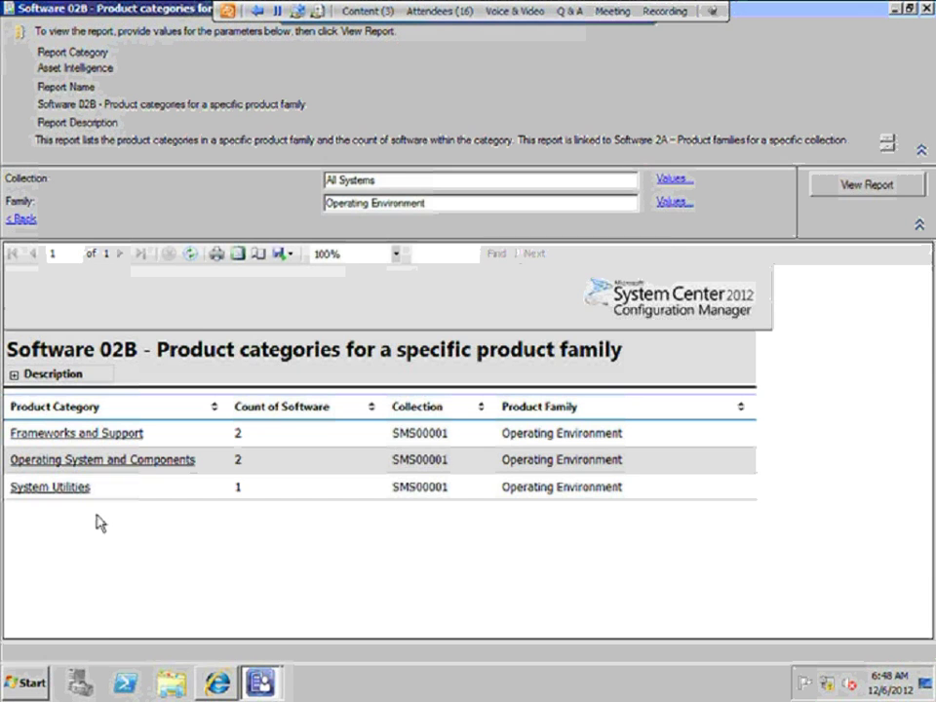
{"action": "left_click", "coordinate": [115, 467]}
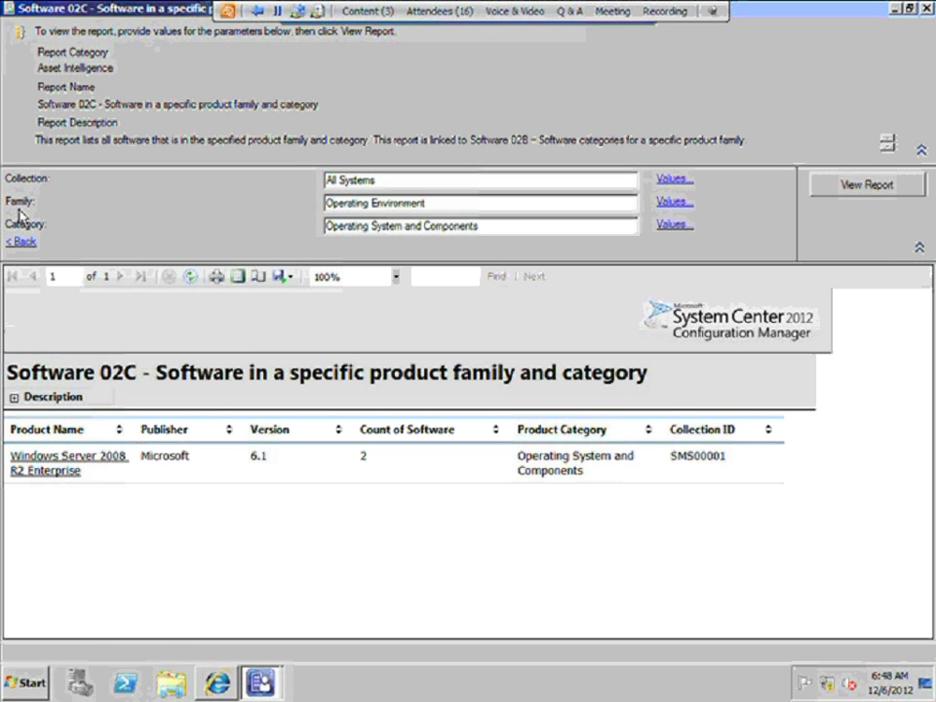
{"action": "left_click", "coordinate": [24, 243]}
{"action": "left_click", "coordinate": [20, 220]}
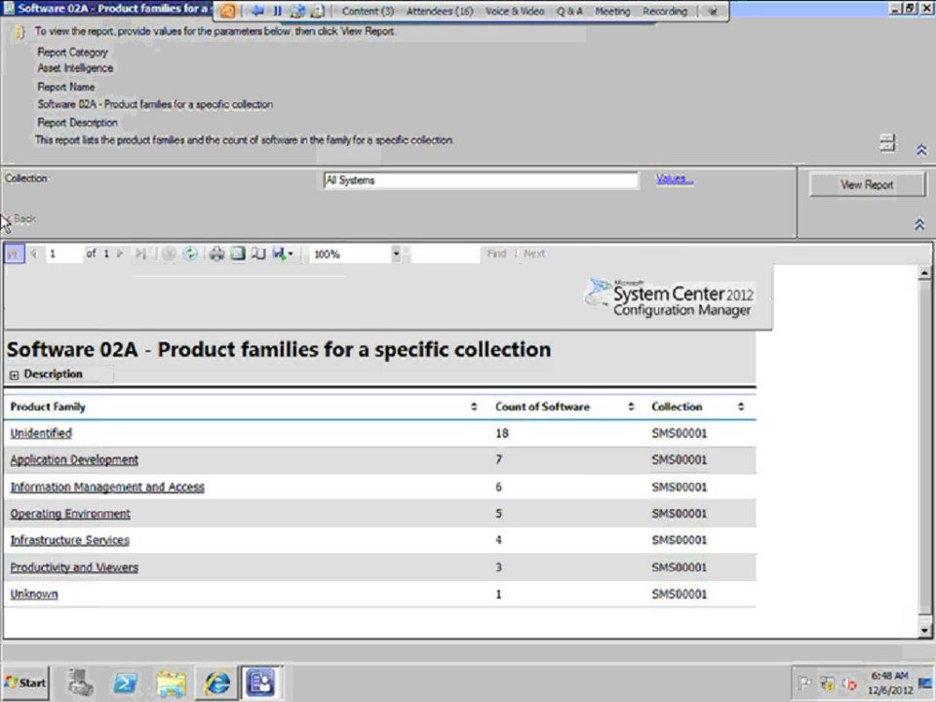
- Drill into the Unidentified family's Unidentified category, review its software list, and close the report
{"action": "left_click", "coordinate": [35, 435]}
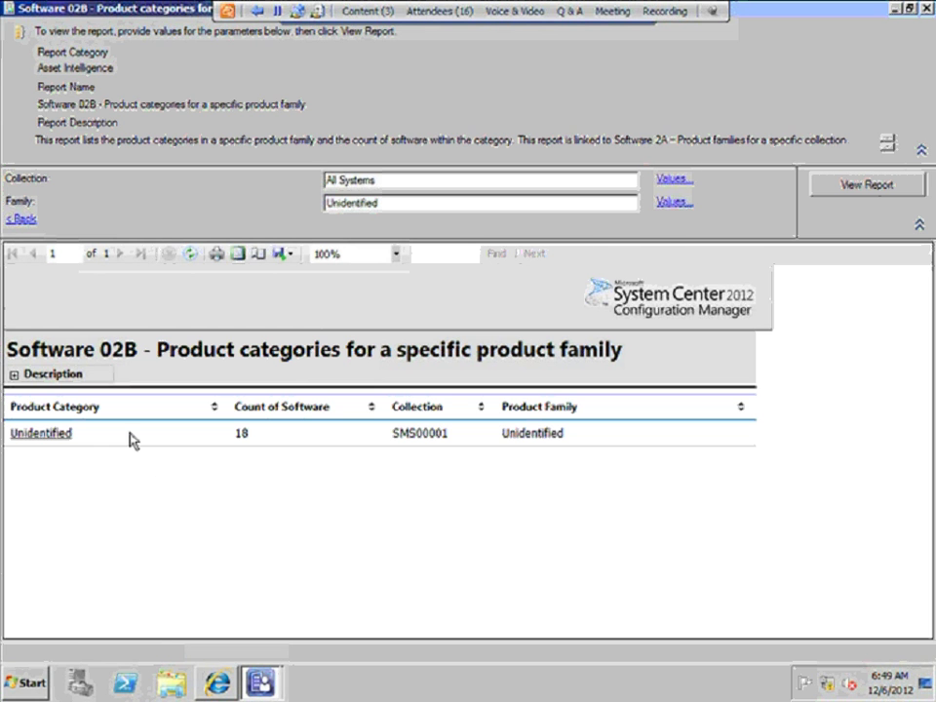
{"action": "left_click", "coordinate": [60, 437]}
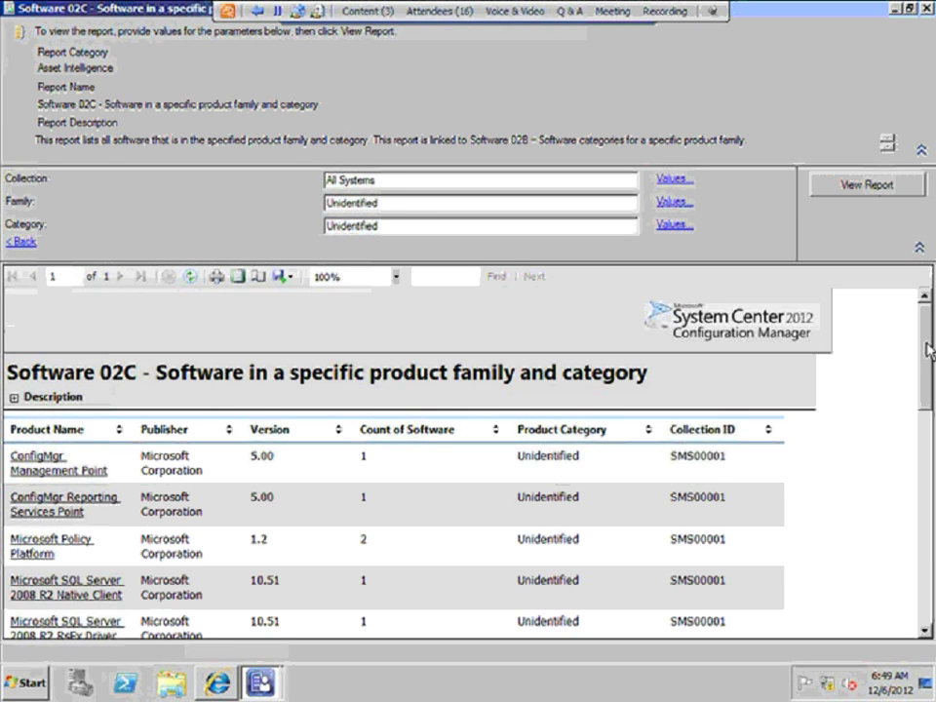
{"action": "left_click_drag", "start_coordinate": [928, 349], "coordinate": [917, 507]}
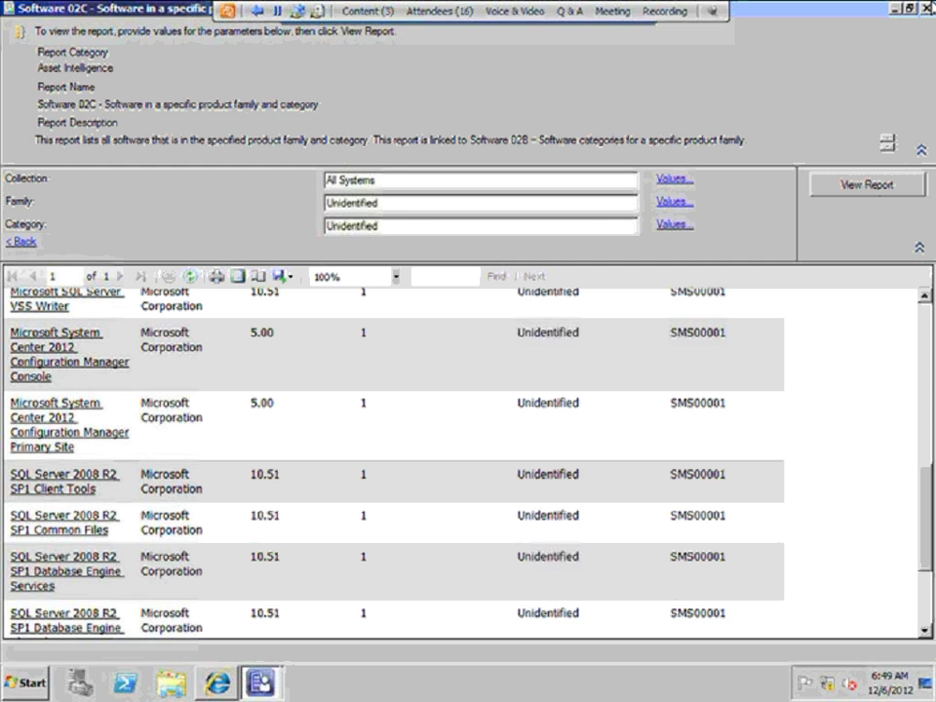
{"action": "left_click", "coordinate": [927, 10]}
{"action": "left_click", "coordinate": [605, 564]}
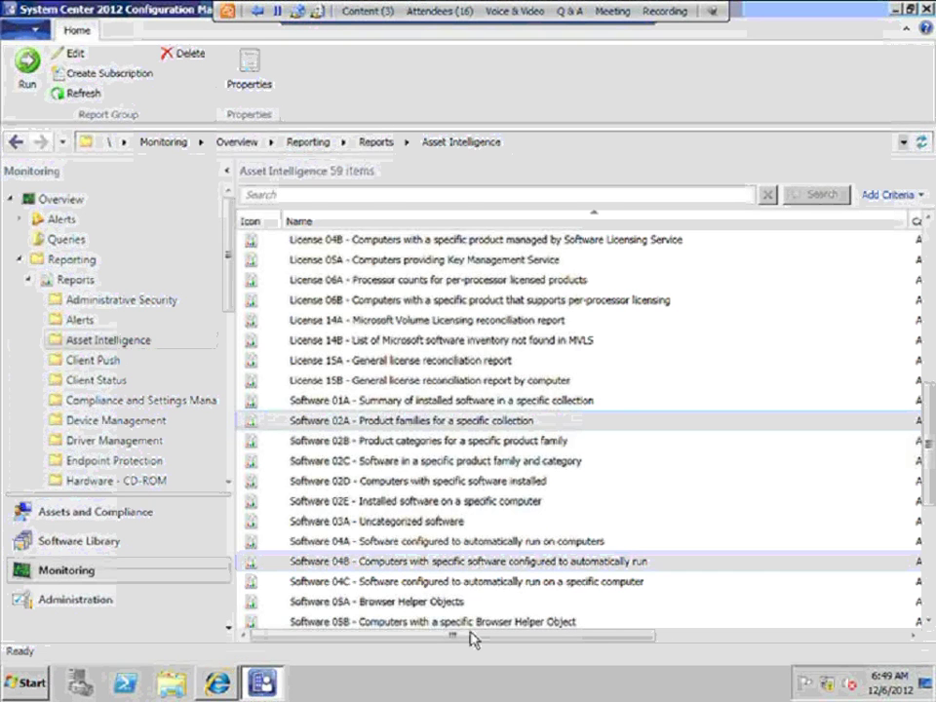
- Show the servers and site system roles under Site Configuration, enlarge the role list, and select the Reporting services point
{"action": "left_click", "coordinate": [71, 600]}
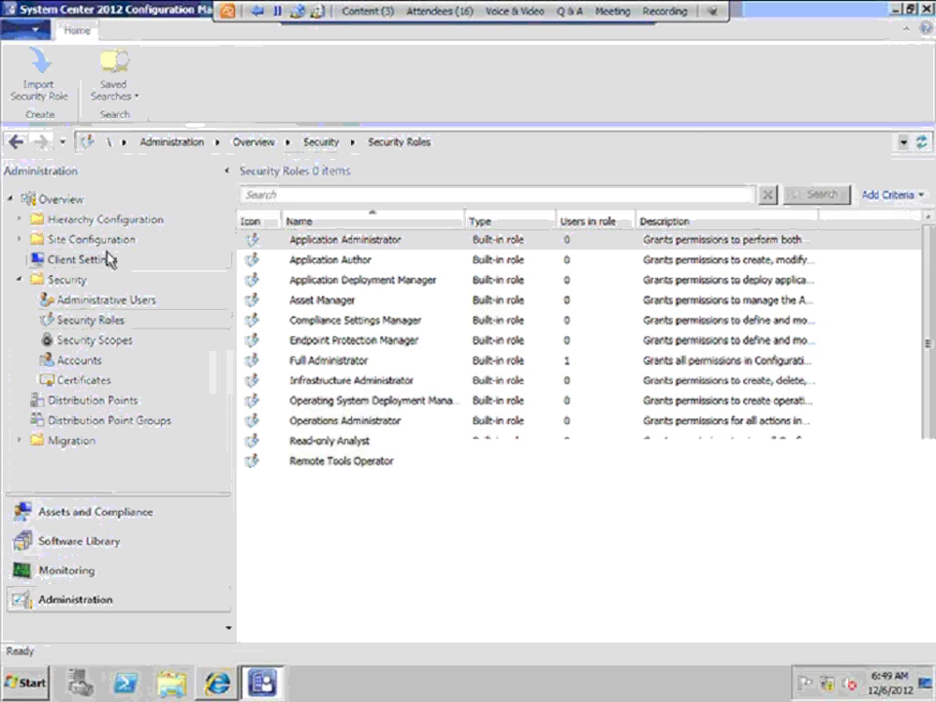
{"action": "left_click", "coordinate": [92, 240]}
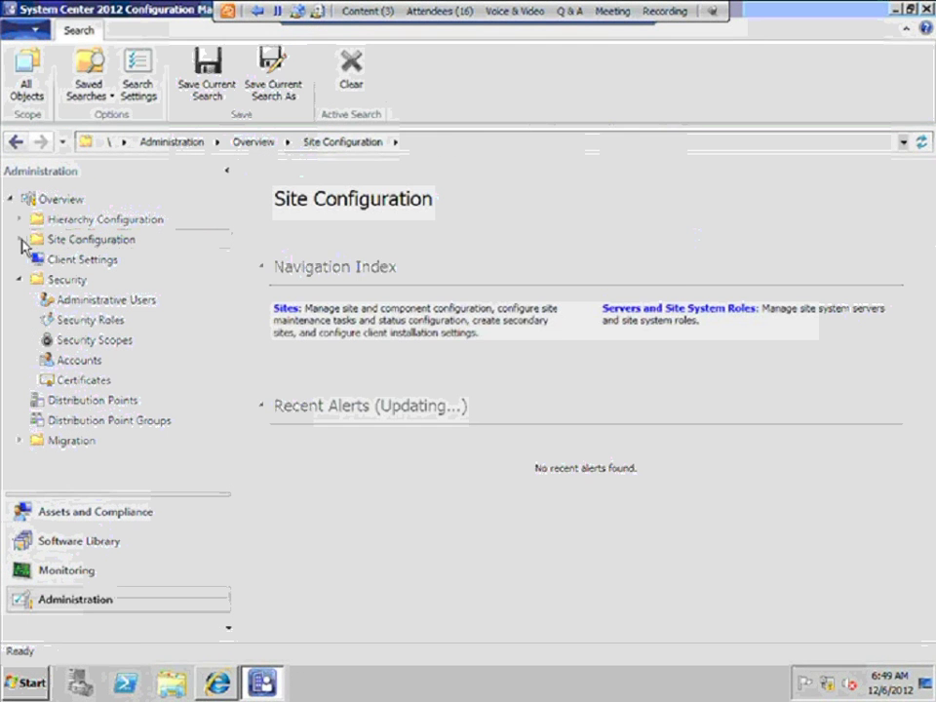
{"action": "left_click", "coordinate": [21, 242]}
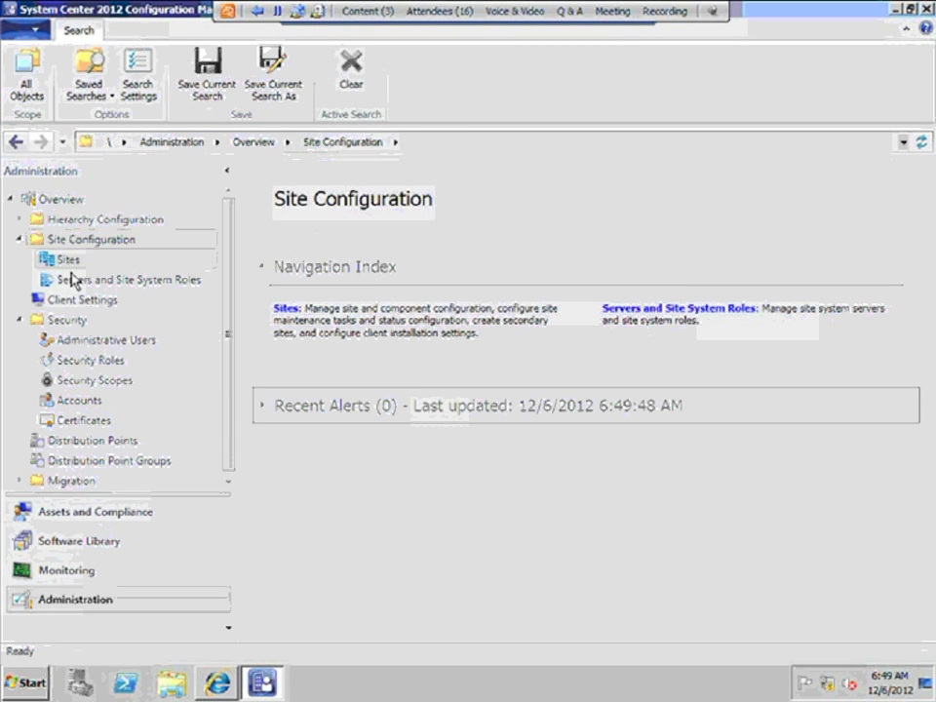
{"action": "left_click", "coordinate": [75, 282]}
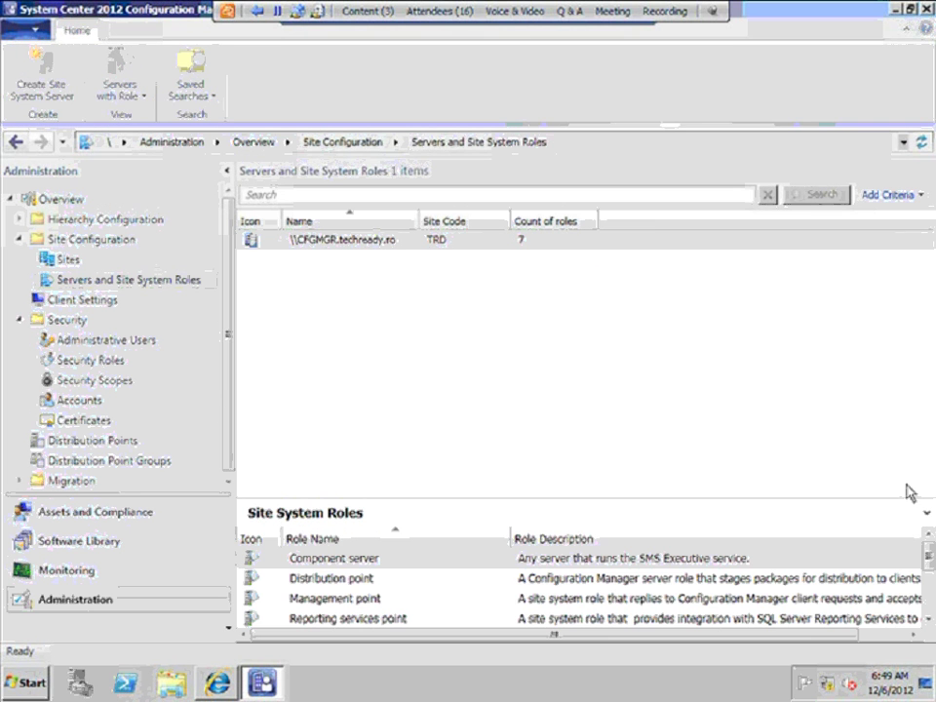
{"action": "left_click_drag", "start_coordinate": [536, 496], "coordinate": [552, 372]}
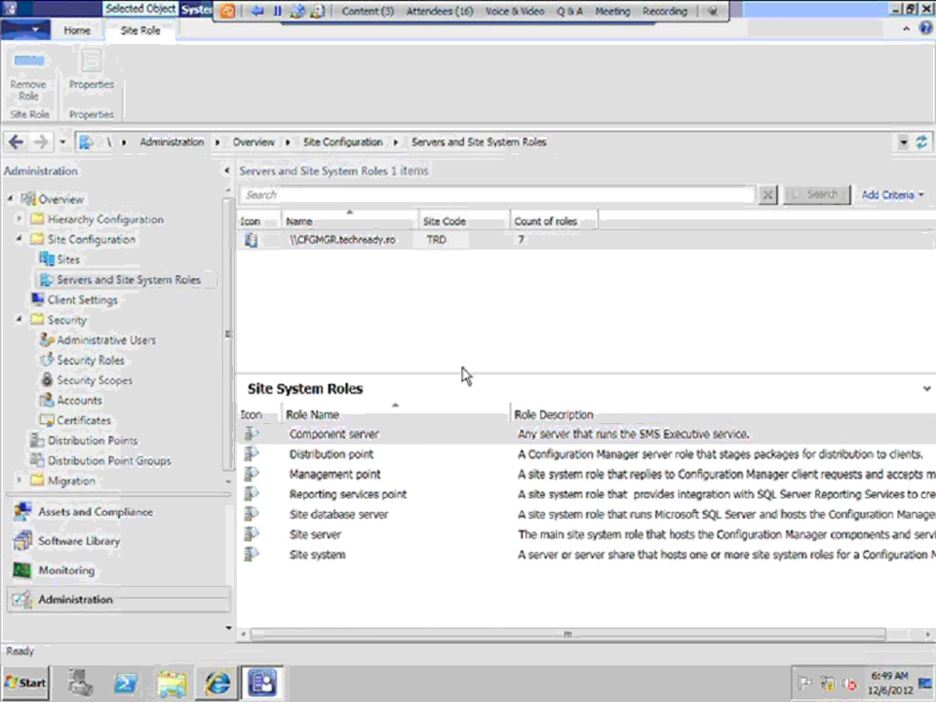
{"action": "left_click", "coordinate": [395, 499]}
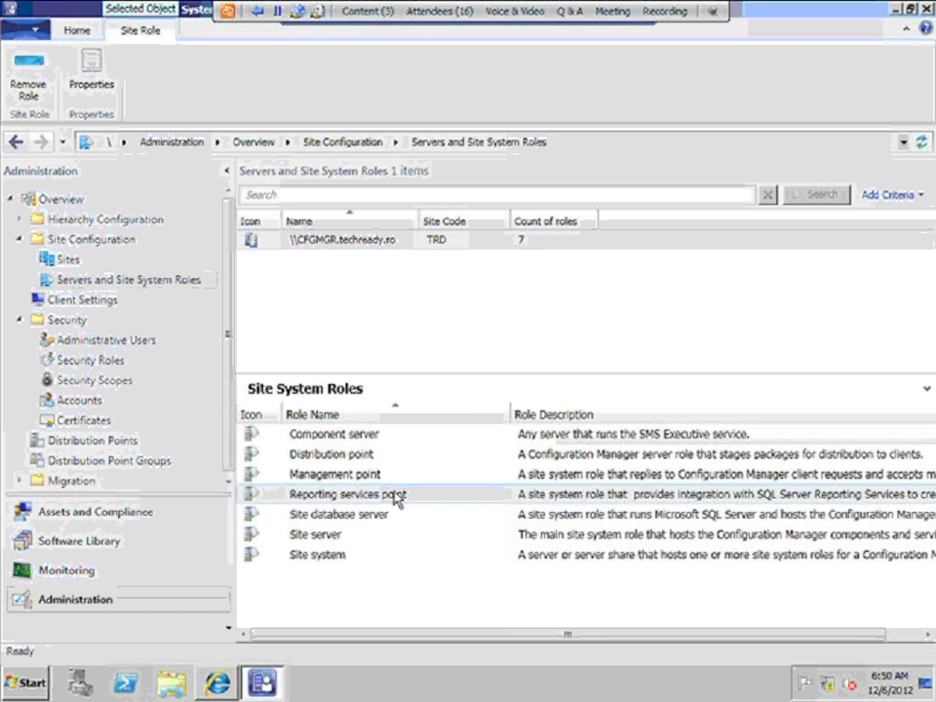
- Start adding a site system role to the CFGMGR server and choose the Asset Intelligence synchronization point
{"action": "right_click", "coordinate": [392, 247]}
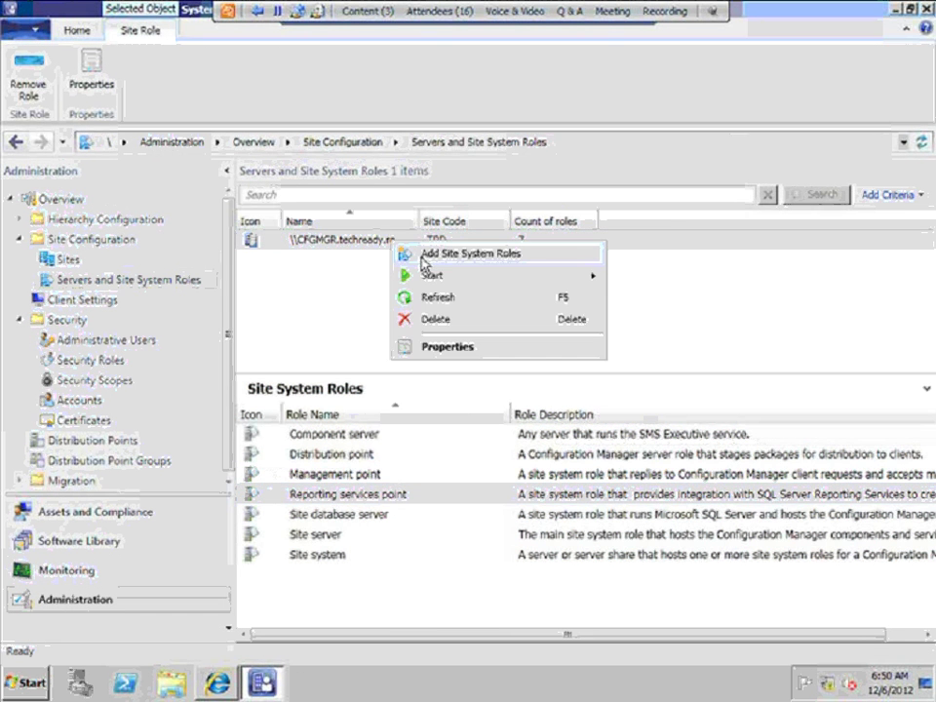
{"action": "left_click", "coordinate": [422, 259]}
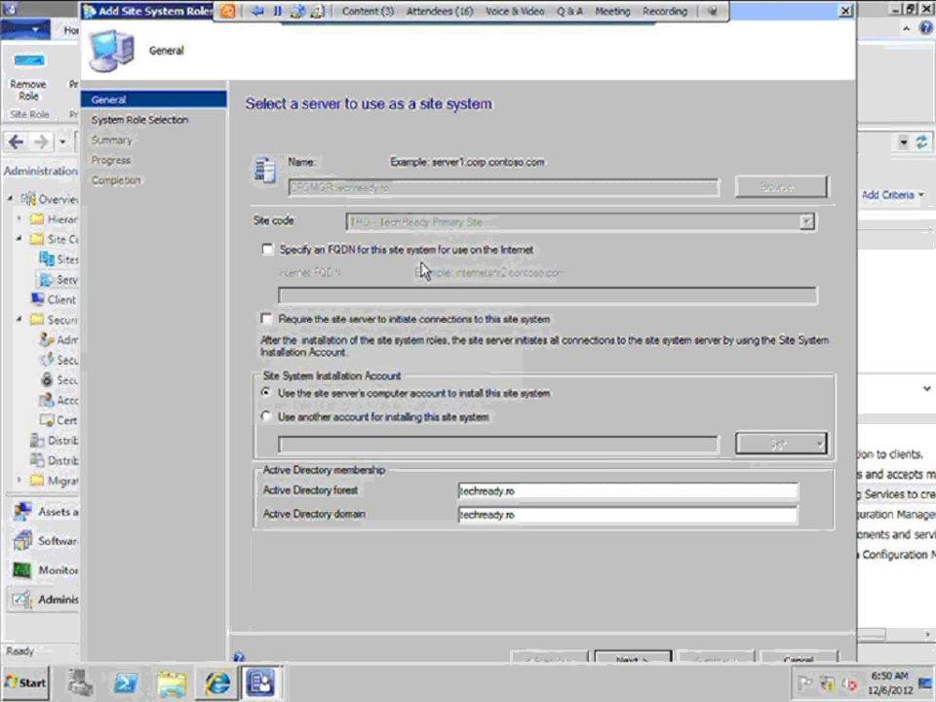
{"action": "left_click", "coordinate": [646, 663]}
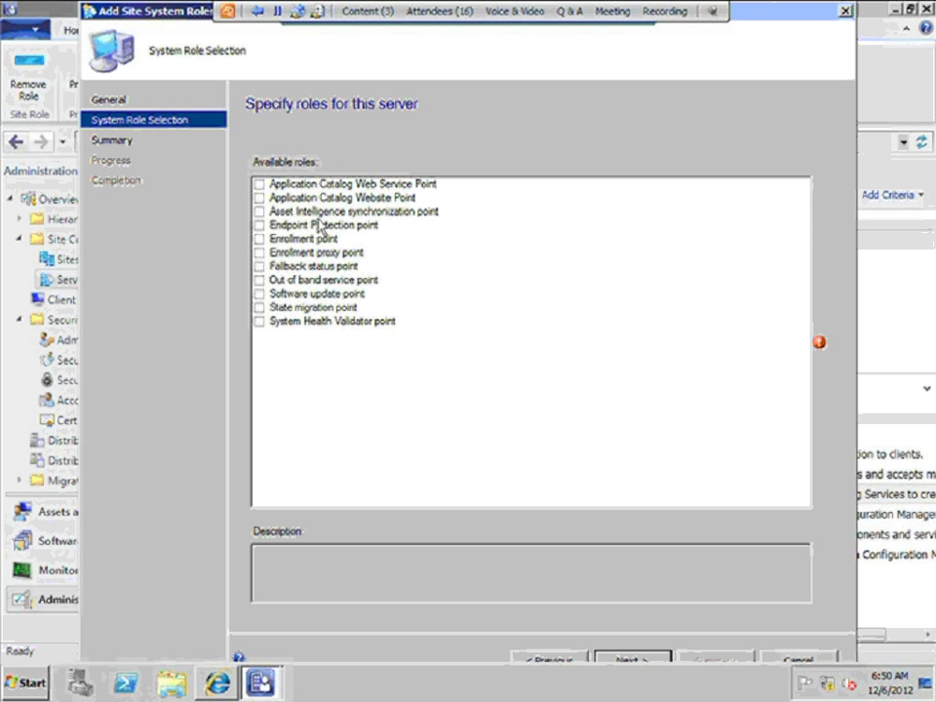
{"action": "left_click", "coordinate": [262, 213]}
{"action": "left_click", "coordinate": [260, 212]}
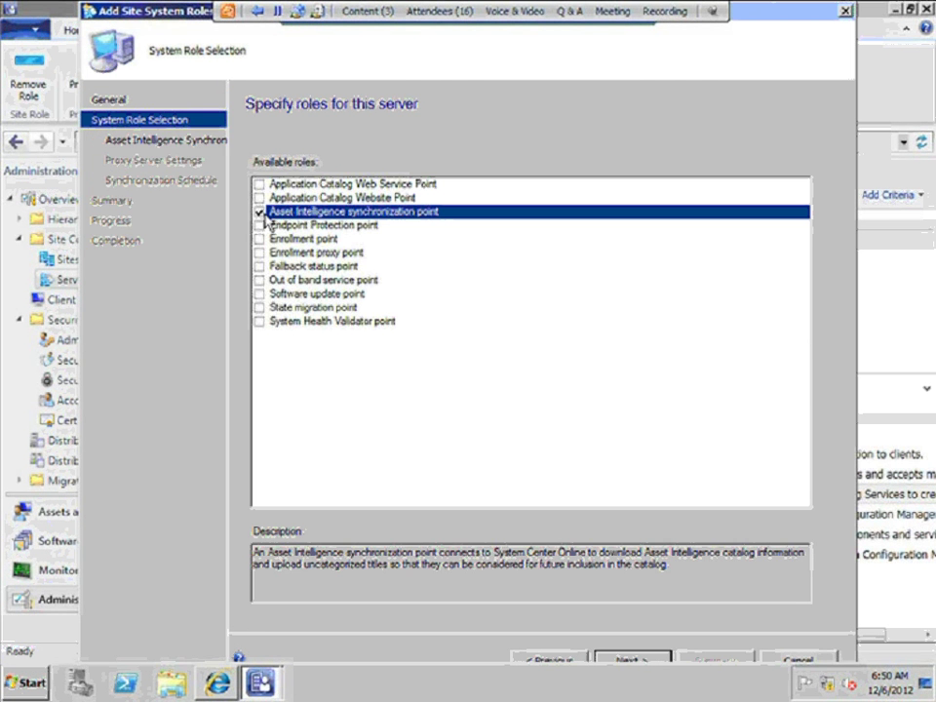
- Complete the role setup with default synchronization settings, no proxy server, and a simple schedule running every 7 days
{"action": "left_click", "coordinate": [654, 666]}
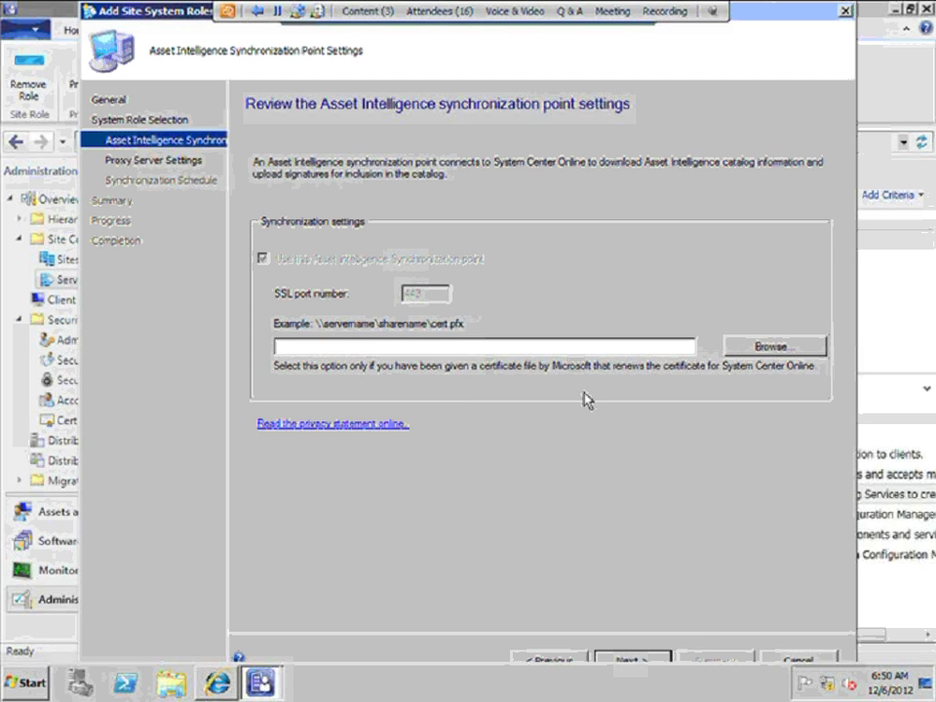
{"action": "left_click", "coordinate": [664, 663]}
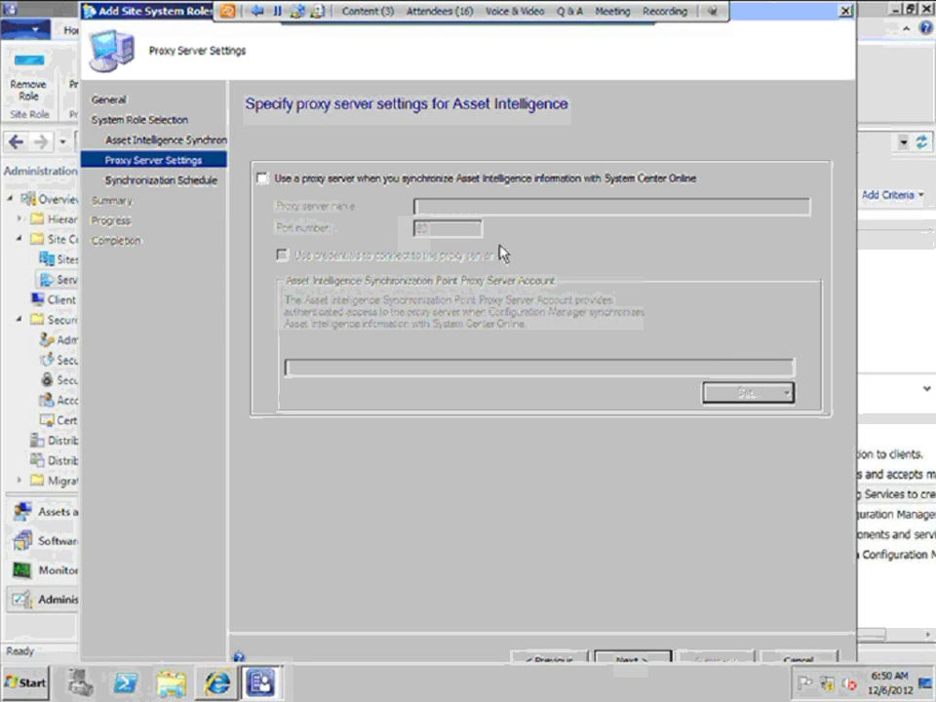
{"action": "left_click", "coordinate": [658, 661]}
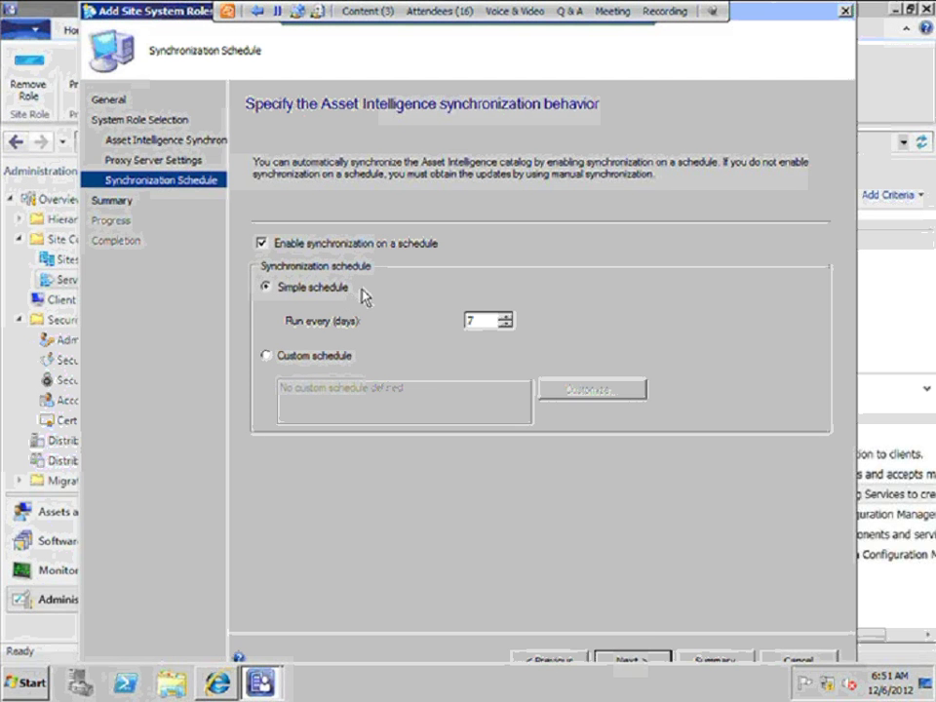
{"action": "left_click", "coordinate": [628, 661]}
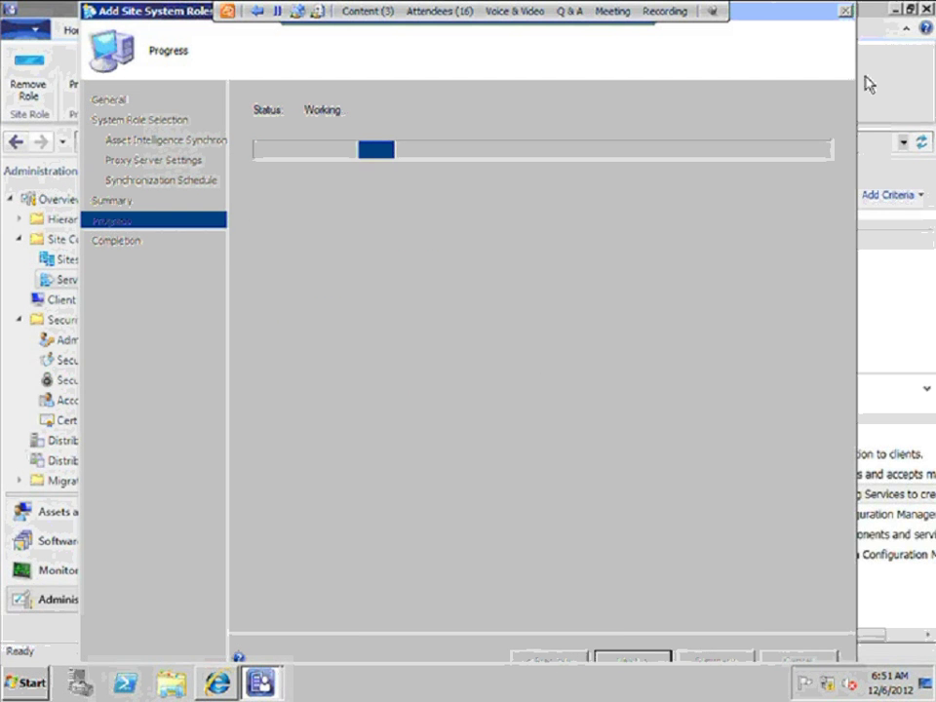
{"action": "left_click", "coordinate": [824, 665]}
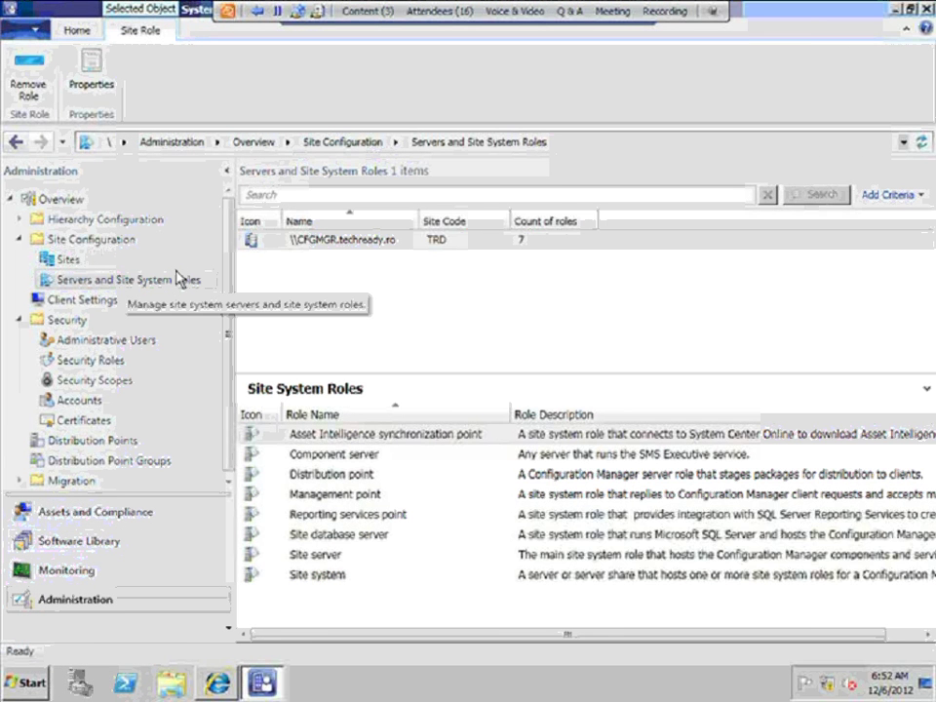
- Return to the Asset Intelligence reports, check the enabled Asset Intelligence inventory classes under Assets and Compliance, and close them without changes
{"action": "left_click", "coordinate": [29, 575]}
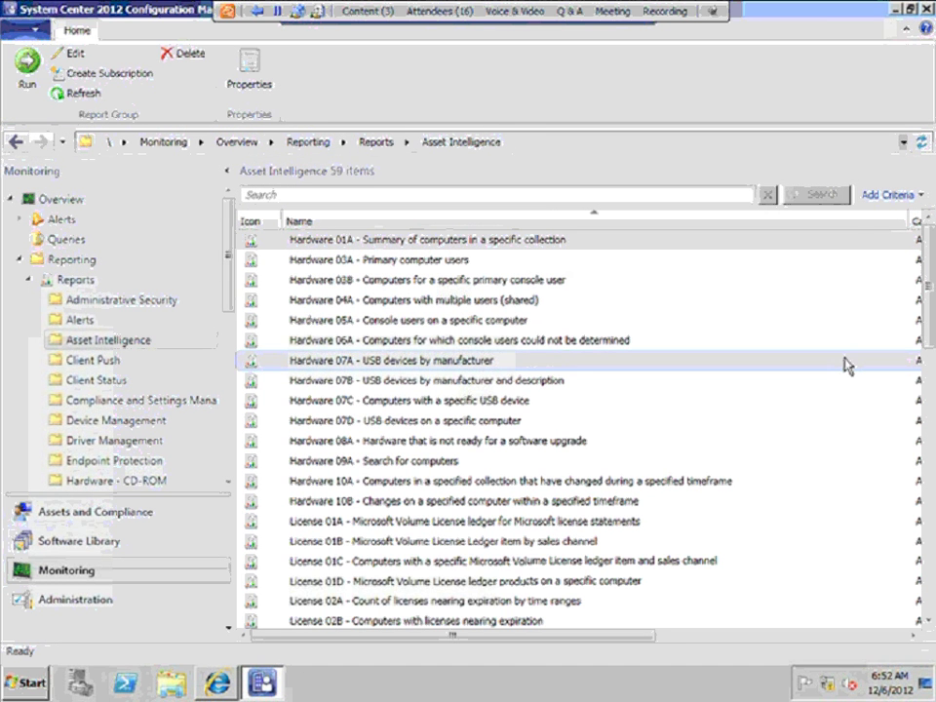
{"action": "left_click", "coordinate": [105, 514]}
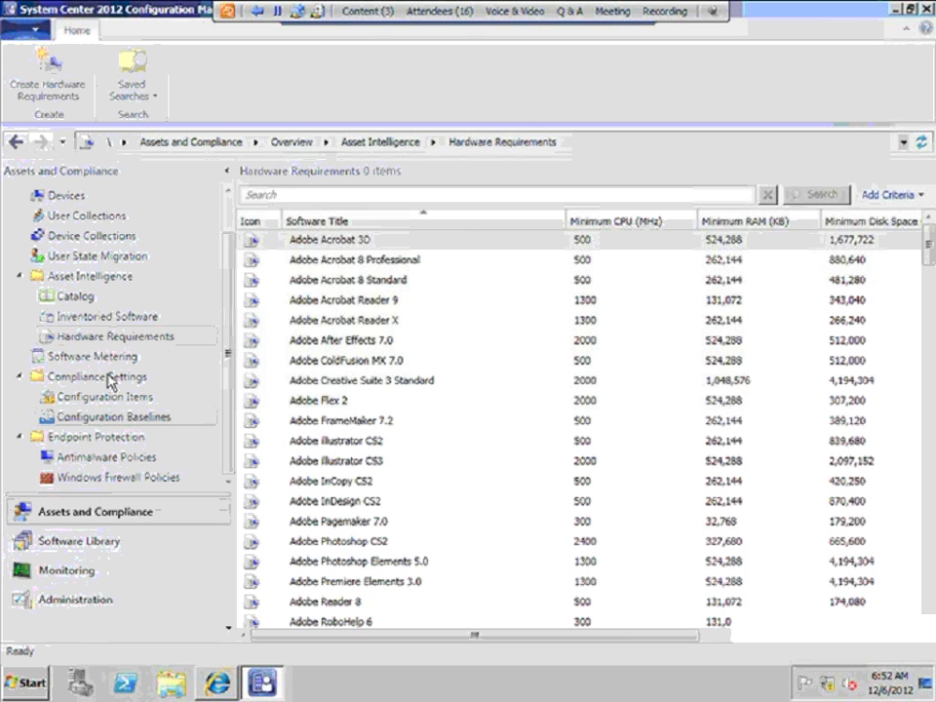
{"action": "left_click", "coordinate": [149, 278]}
{"action": "right_click", "coordinate": [149, 279]}
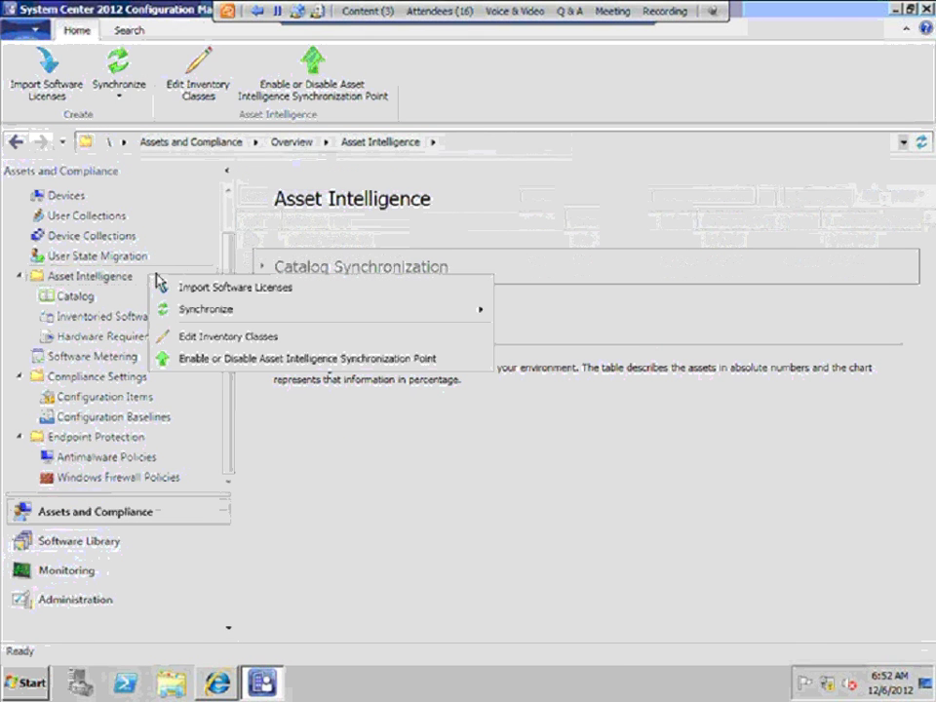
{"action": "left_click", "coordinate": [205, 339]}
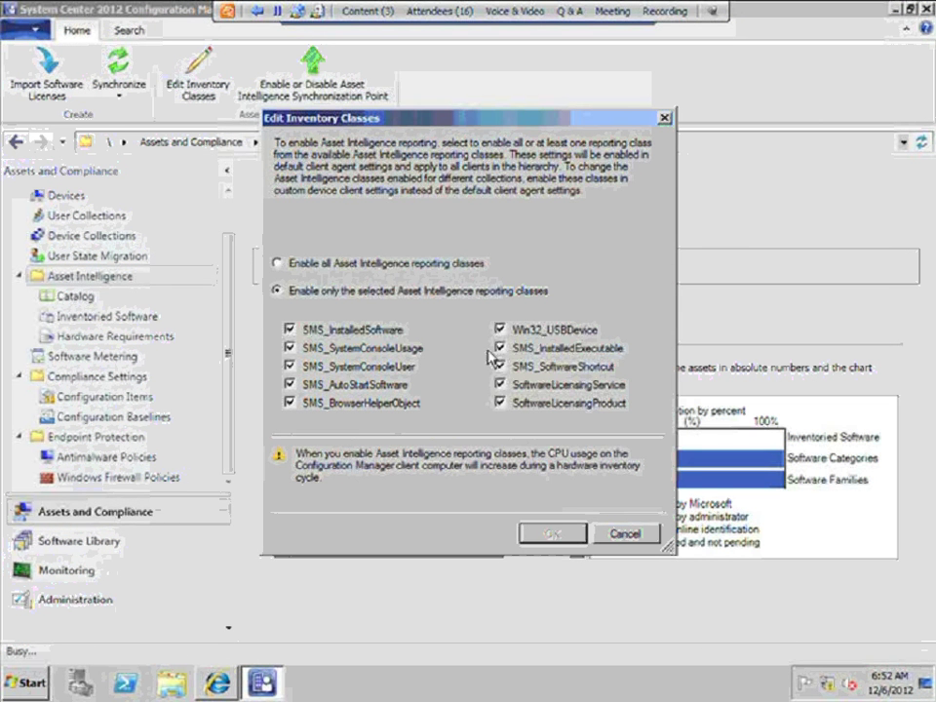
{"action": "left_click", "coordinate": [646, 538]}
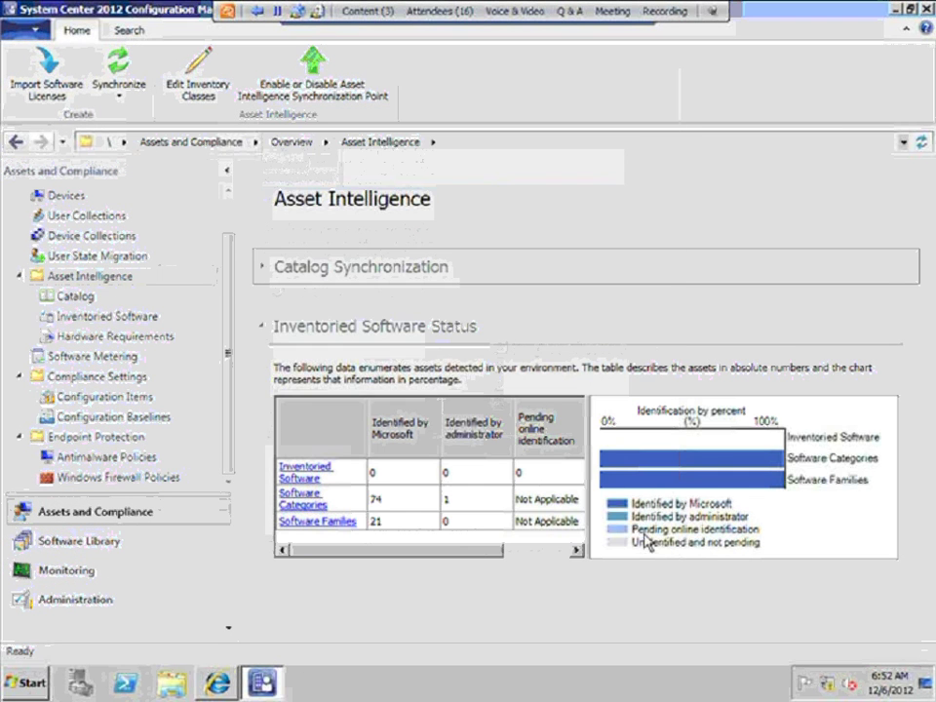
- Browse the Asset Intelligence report list through to the last software reports, and stop sharing the screen
{"action": "left_click", "coordinate": [78, 578]}
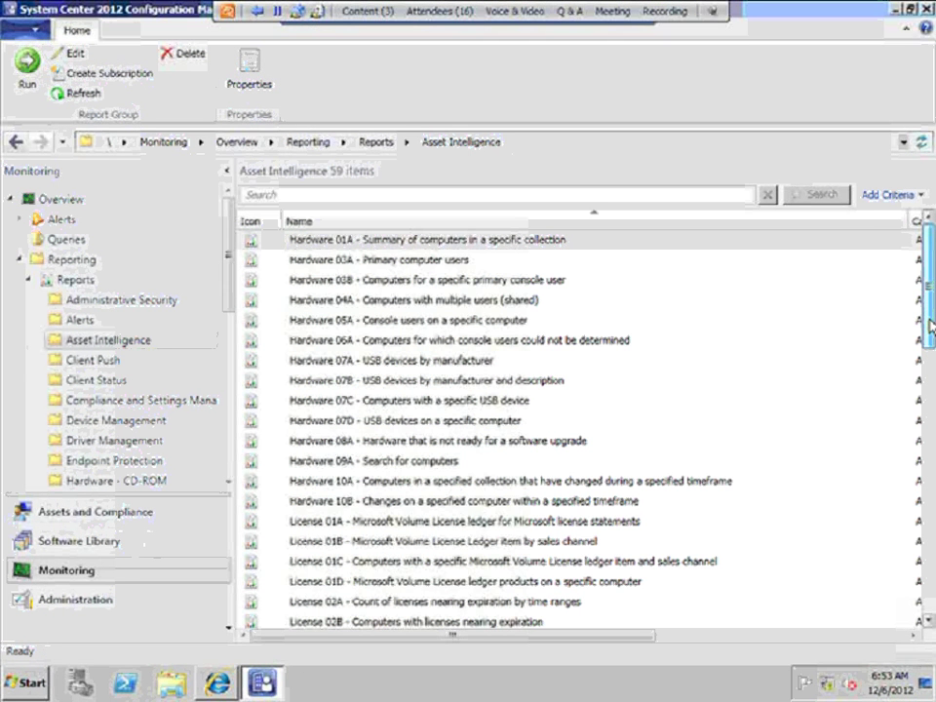
{"action": "left_click_drag", "start_coordinate": [930, 320], "coordinate": [930, 395]}
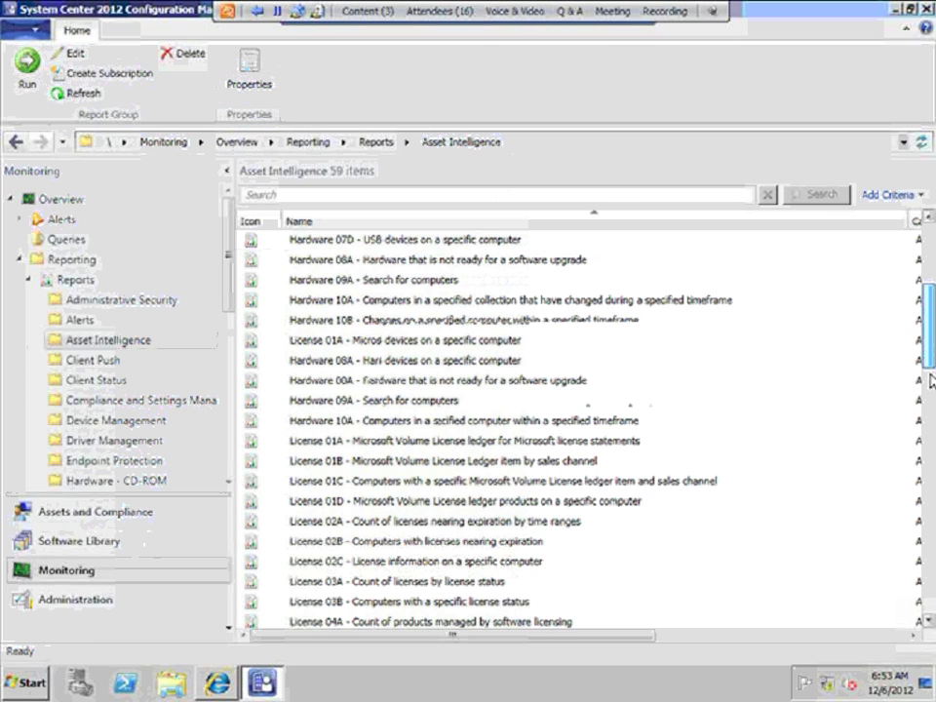
{"action": "left_click", "coordinate": [922, 556]}
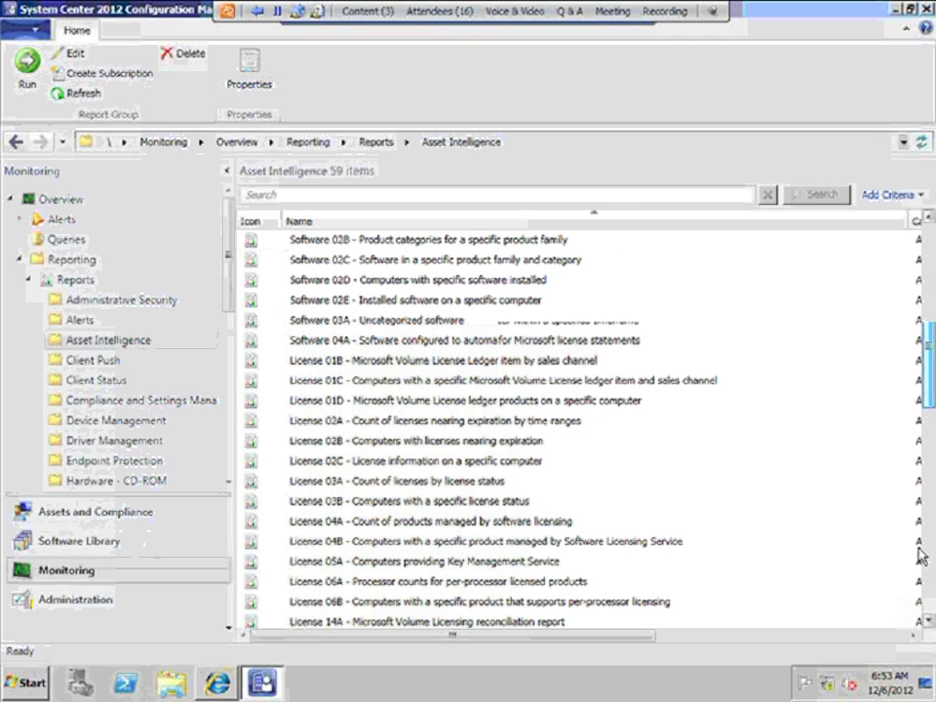
{"action": "left_click", "coordinate": [921, 595]}
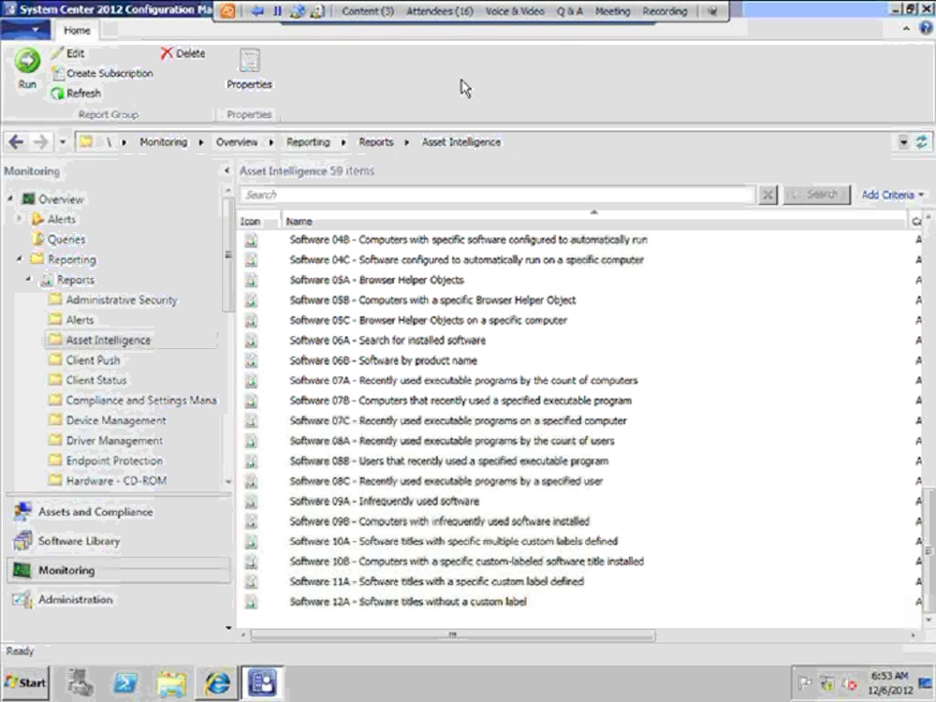
{"action": "left_click", "coordinate": [258, 12]}
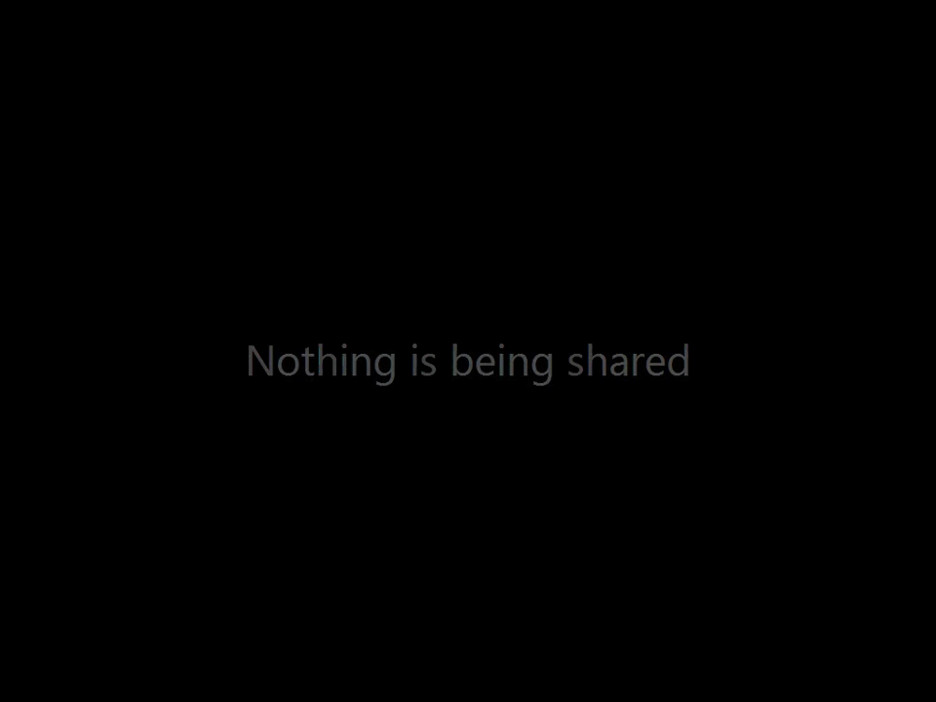